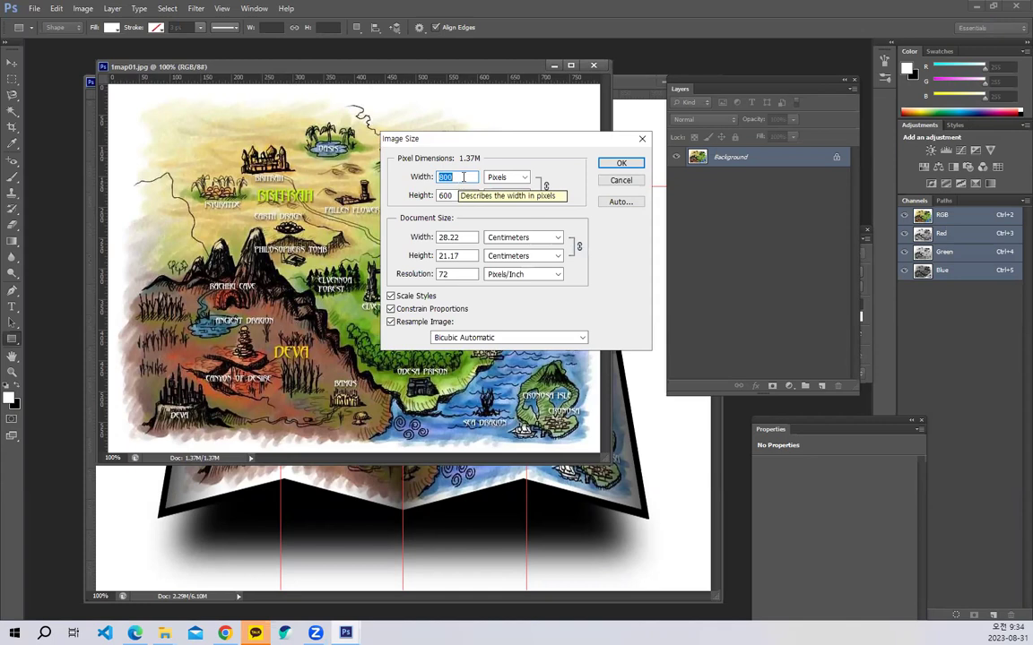
Create a new blank document 750 pixels wide and 500 pixels high on a white background.
text(500)
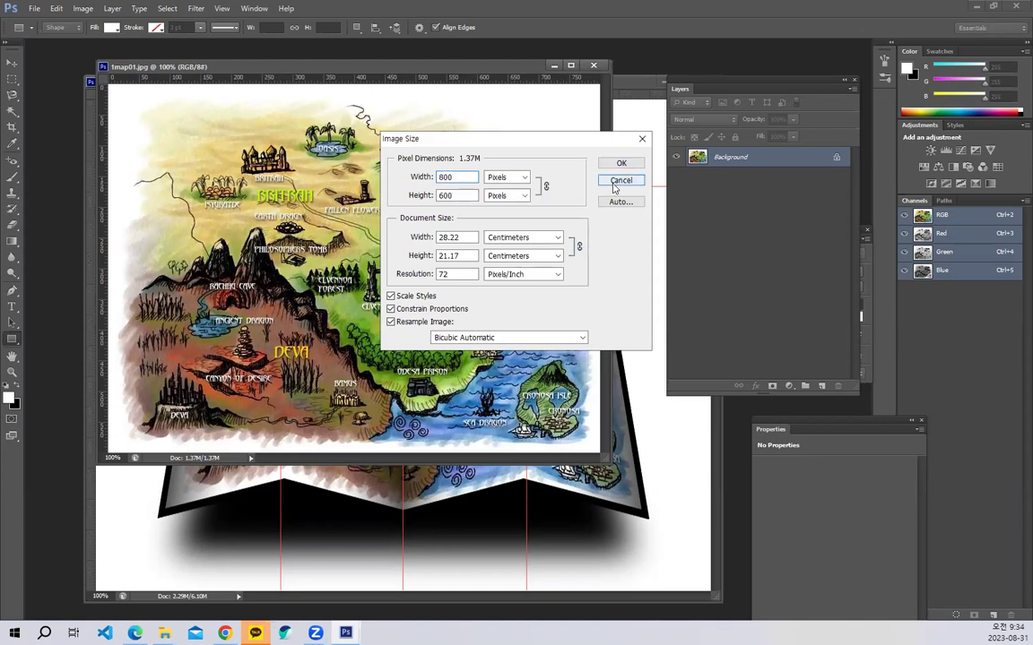
click(620, 180)
click(39, 9)
click(49, 21)
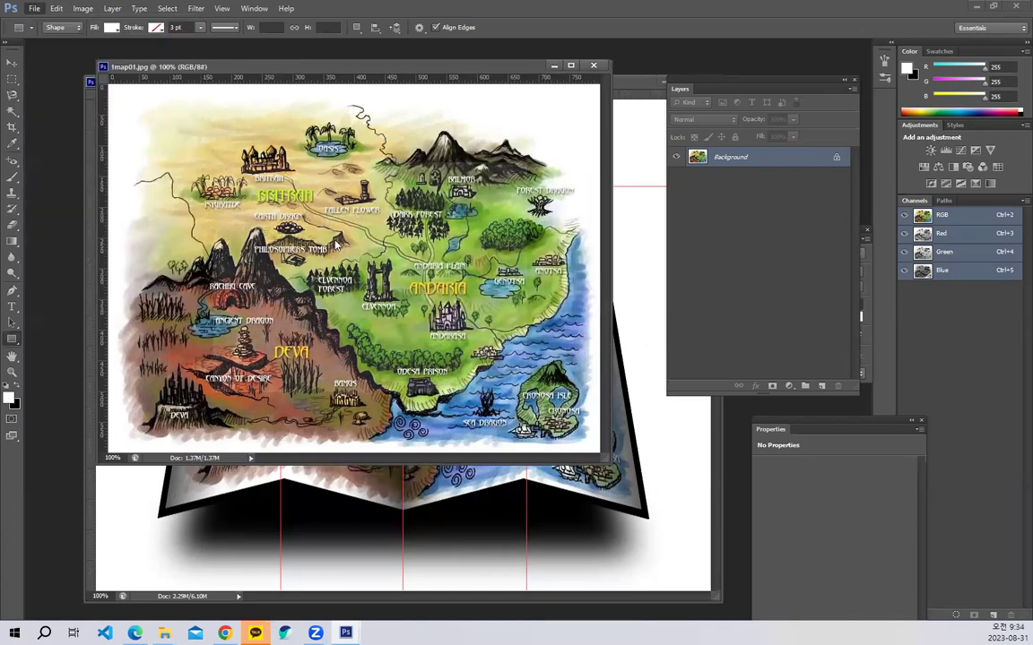
double_click(341, 239)
text(750)
key(Tab)
key(Tab)
text(500)
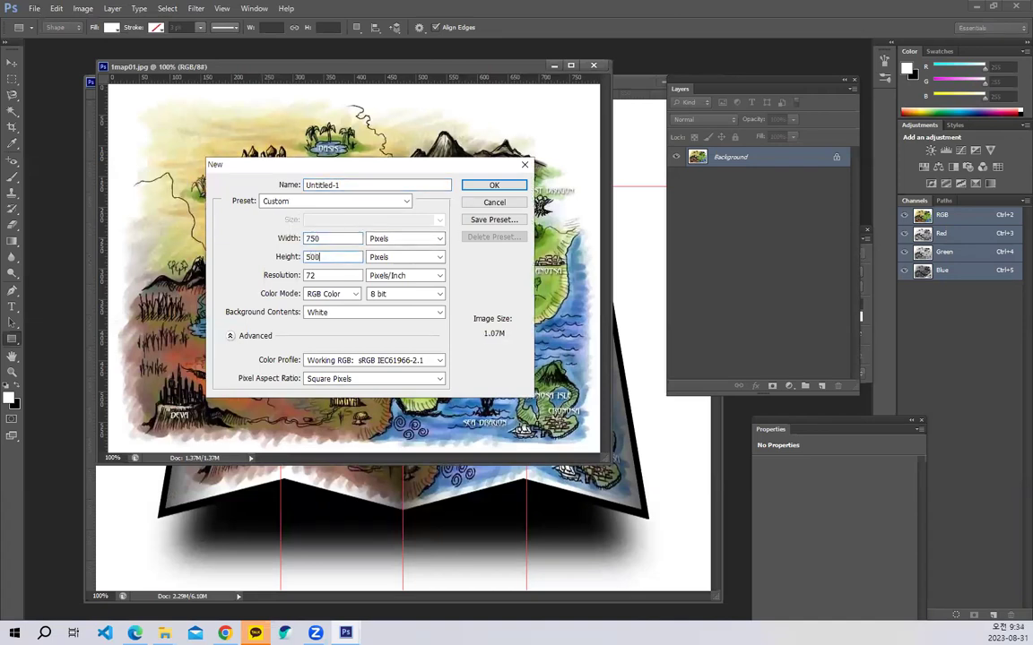
key(Return)
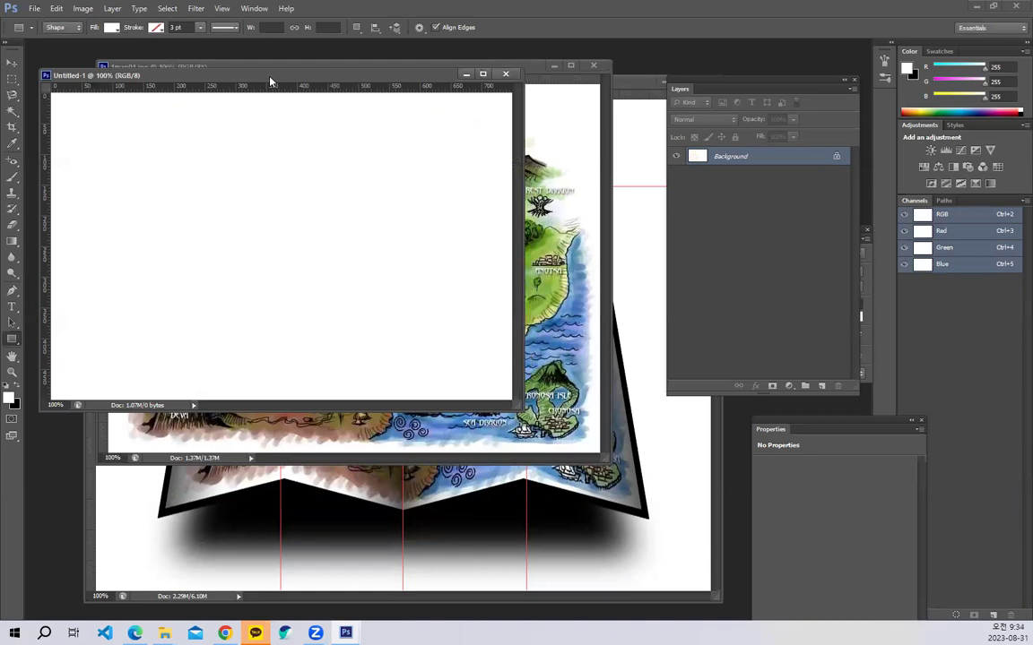
Try setting the blank document's image width to 800 pixels with constrained proportions.
drag(270, 76, 270, 73)
right_click(270, 73)
click(289, 95)
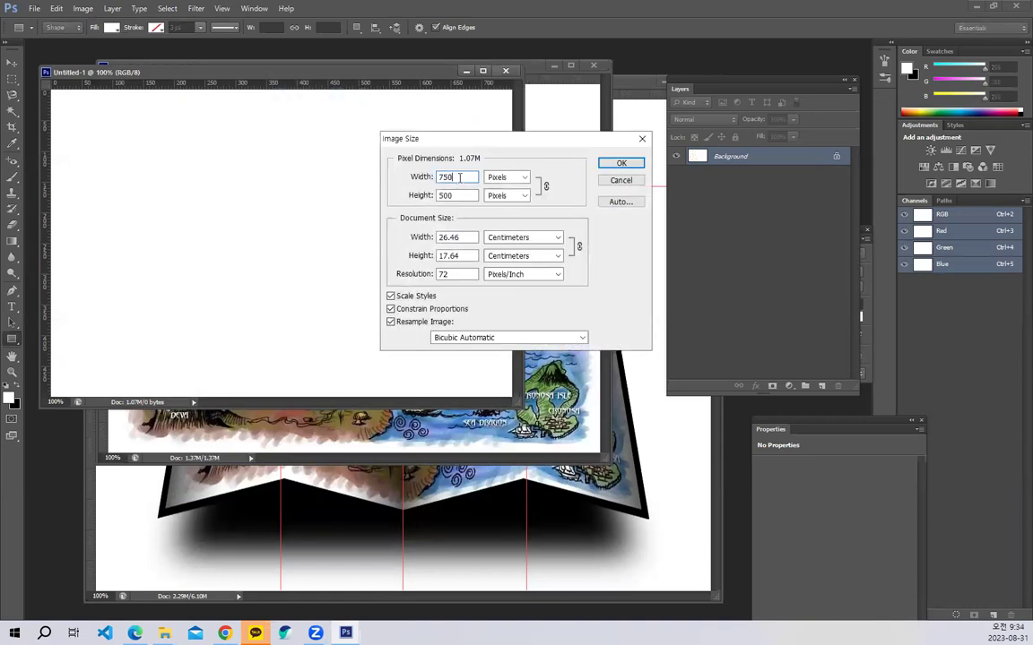
text(800)
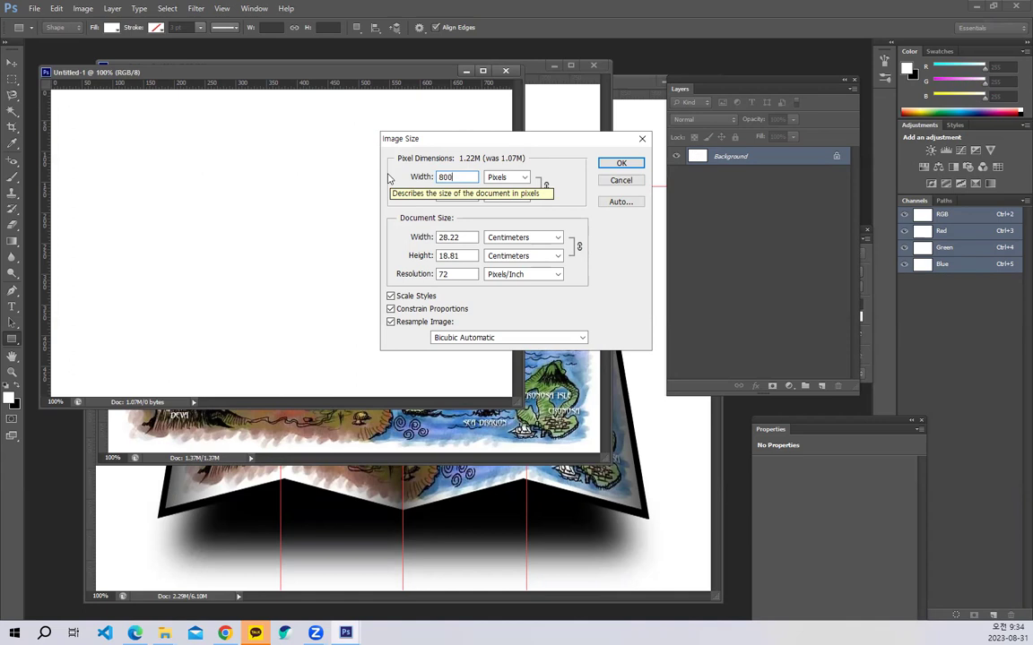
key(Return)
Try scaling the blank document to 1200 by 800 pixels in Image Size.
right_click(343, 80)
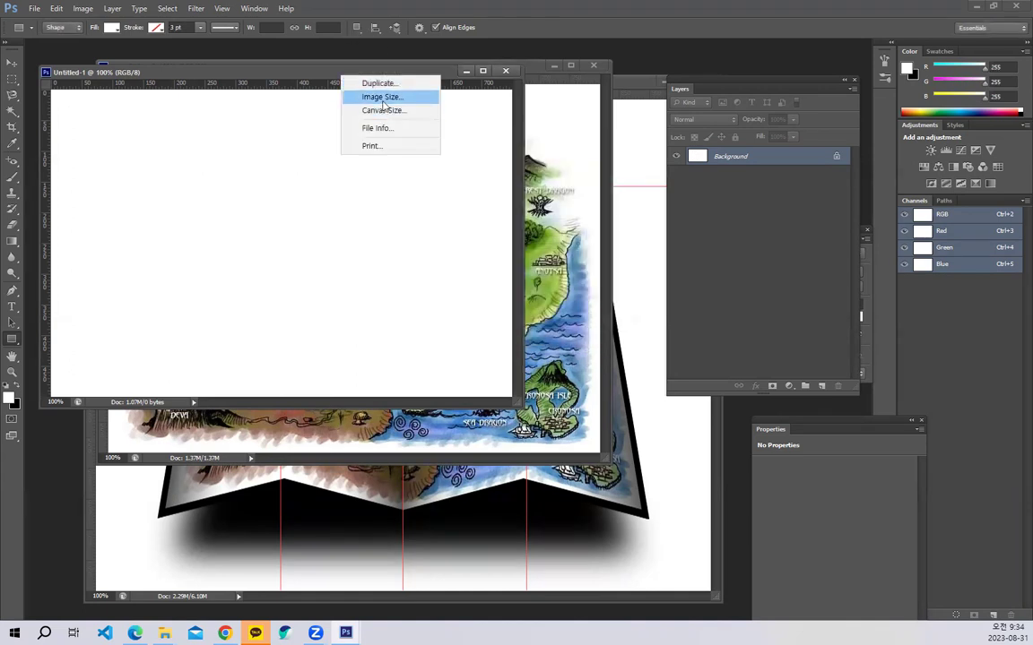
click(383, 97)
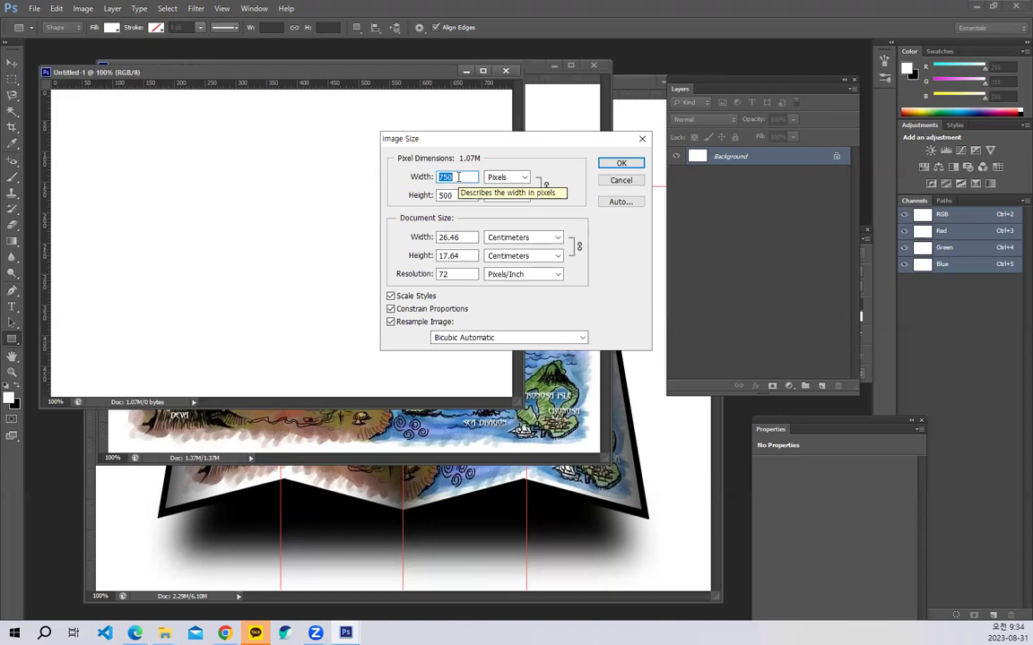
key(BackSpace)
text(800)
key(BackSpace)
key(BackSpace)
key(BackSpace)
text(1200)
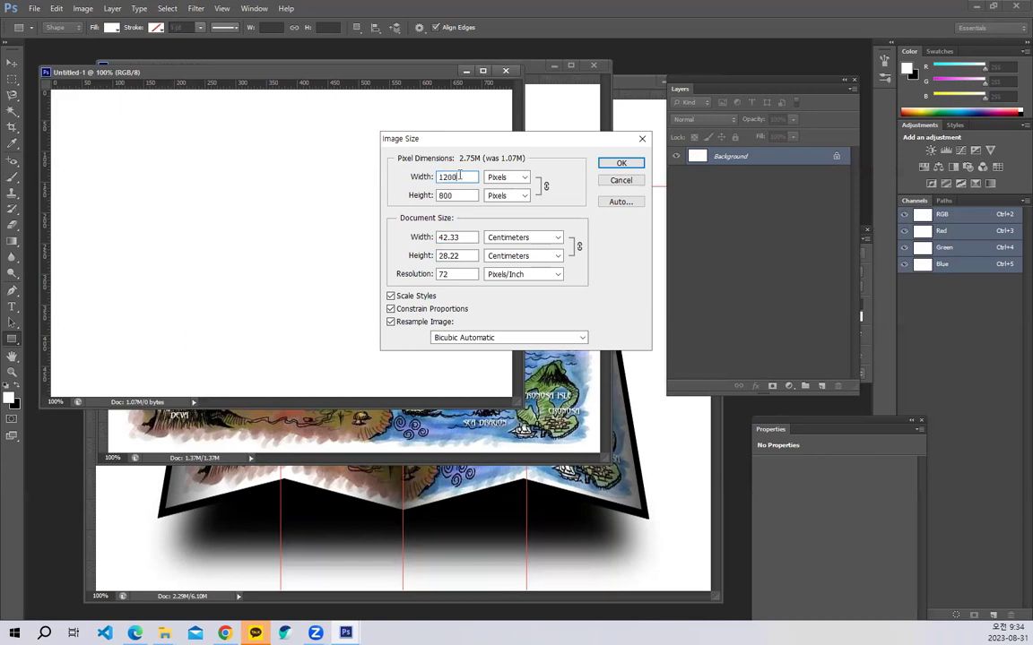
click(619, 164)
Check the pixel dimensions of the 1map01.jpg map image in Image Size.
drag(502, 74, 348, 61)
right_click(381, 68)
click(426, 93)
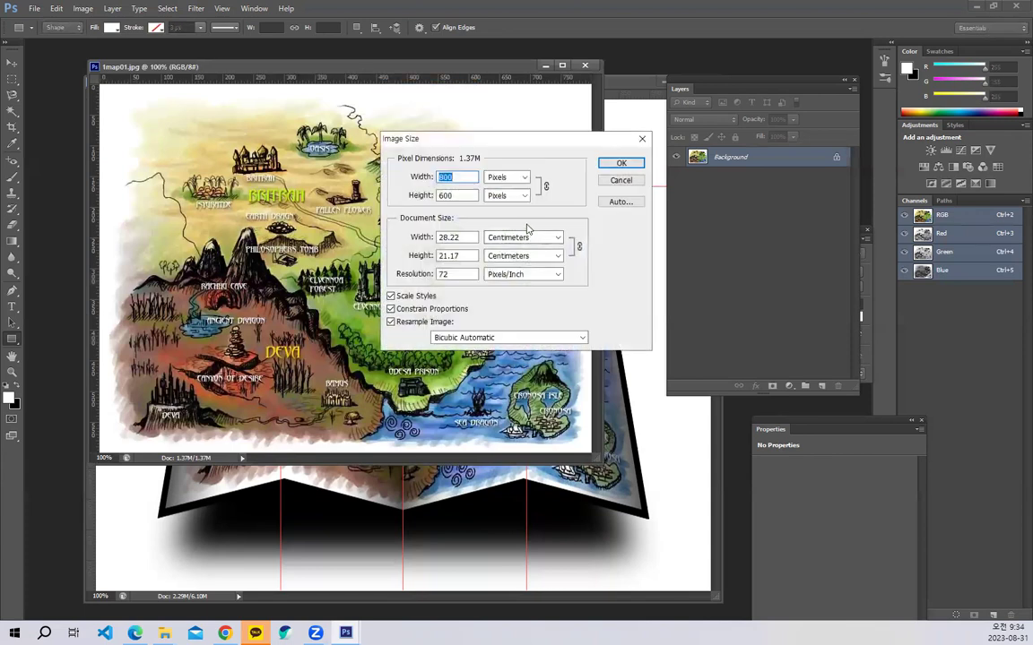
click(455, 176)
click(620, 163)
drag(341, 72, 284, 62)
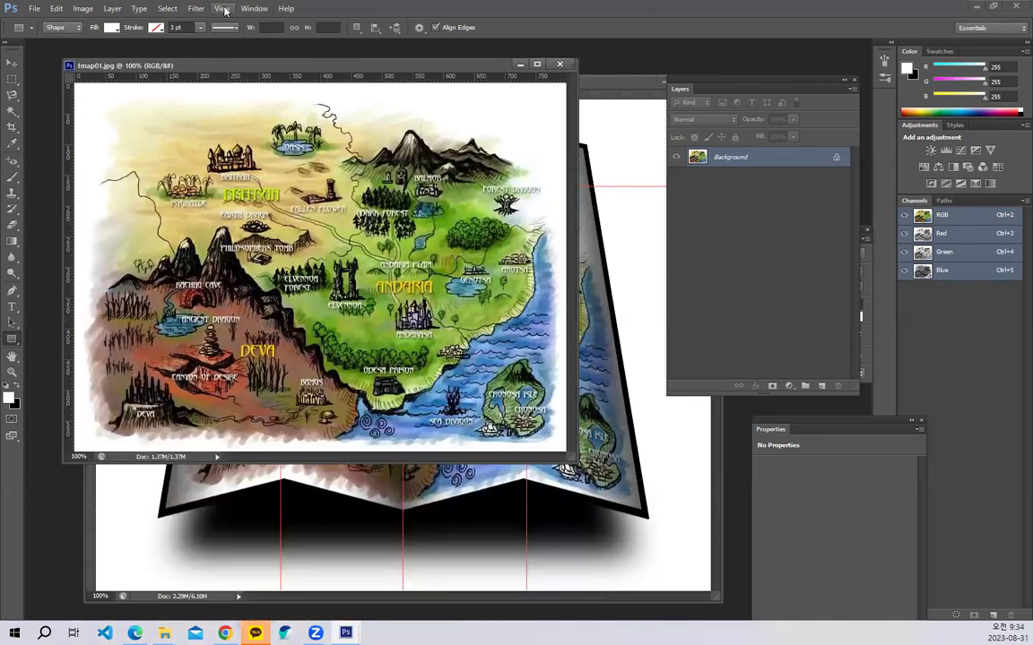
click(221, 8)
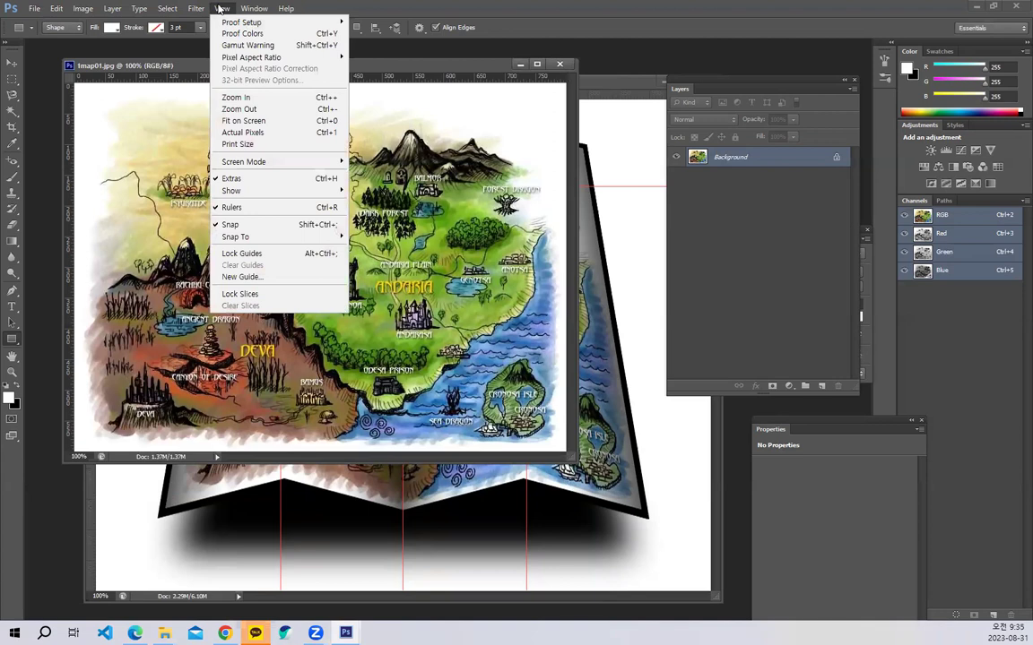
click(221, 8)
mouse_move(359, 67)
mouse_down()
mouse_move(346, 61)
mouse_move(368, 67)
mouse_up()
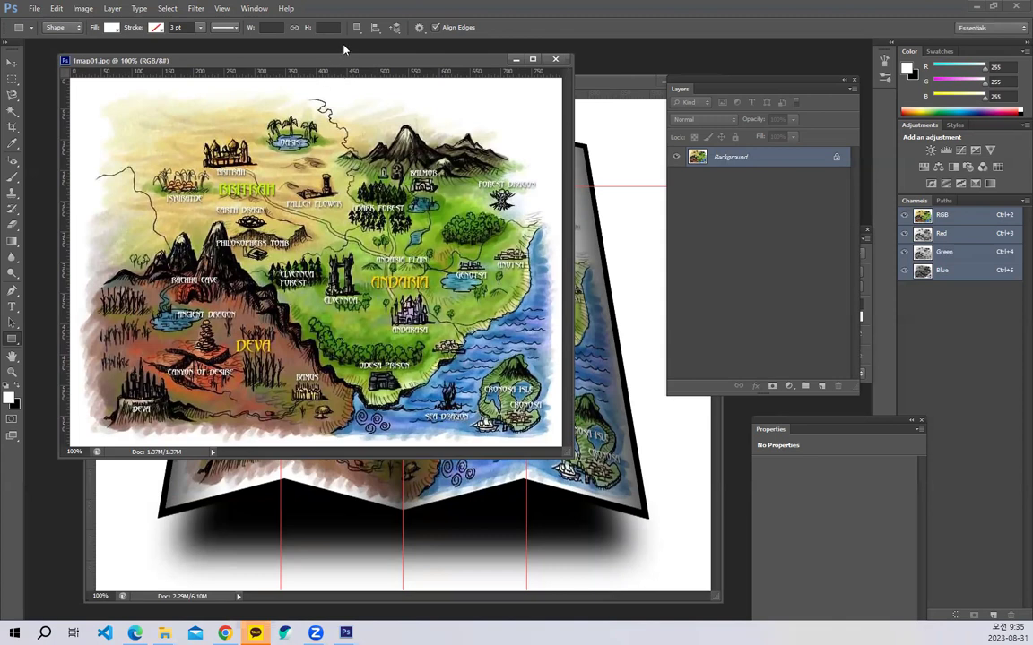
key(ctrl+plus)
key(ctrl+minus)
Create a 399 by 252 pixel blank document from the Clipboard preset and place its window over the map's lower-left area.
click(35, 9)
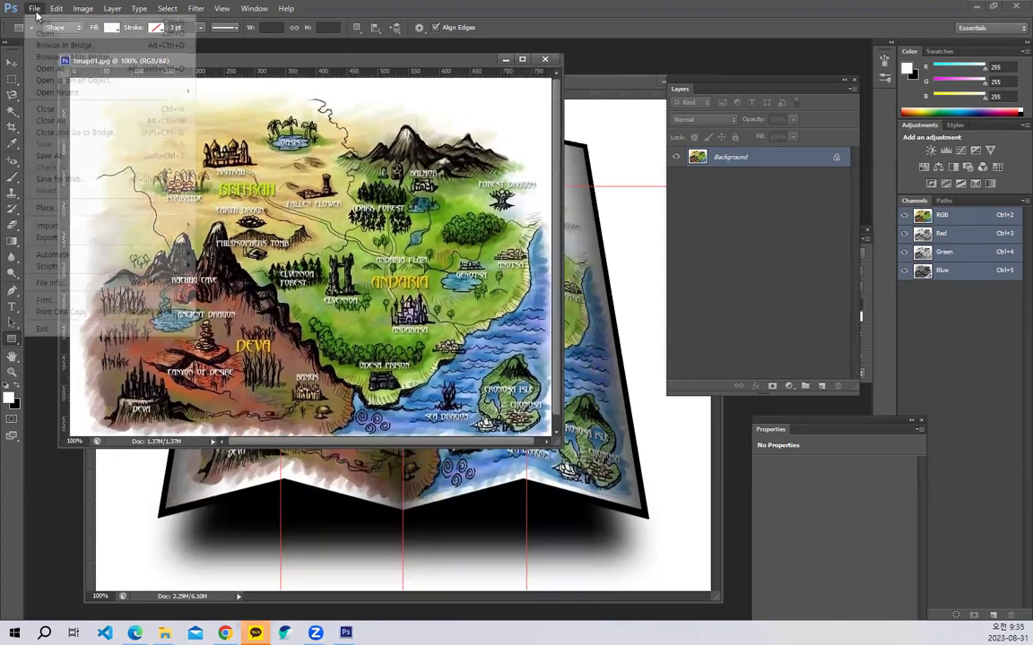
click(41, 19)
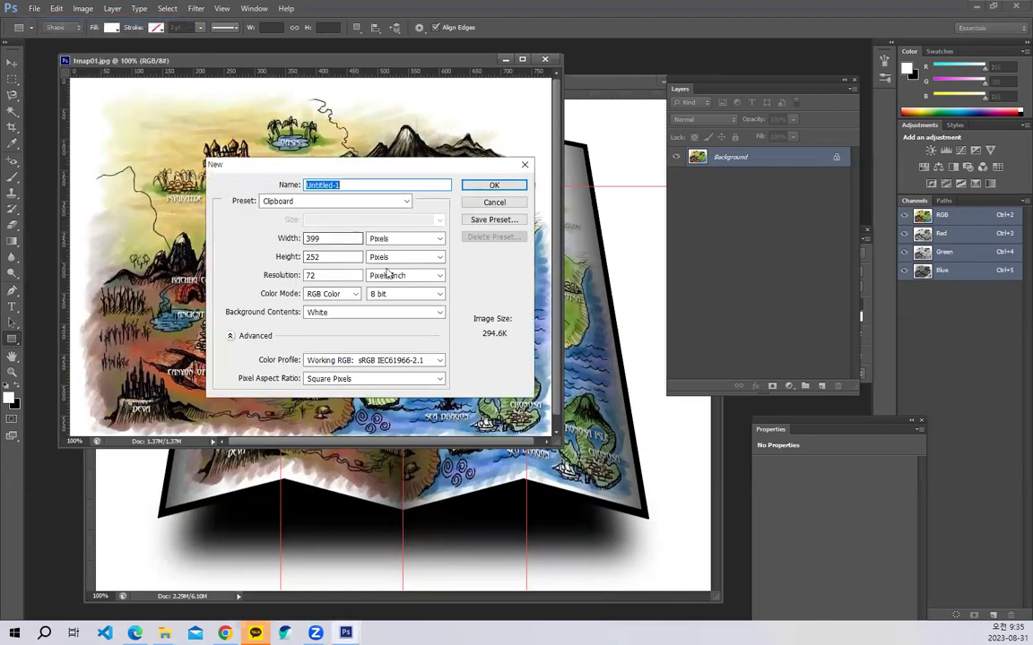
click(494, 184)
drag(180, 75, 237, 317)
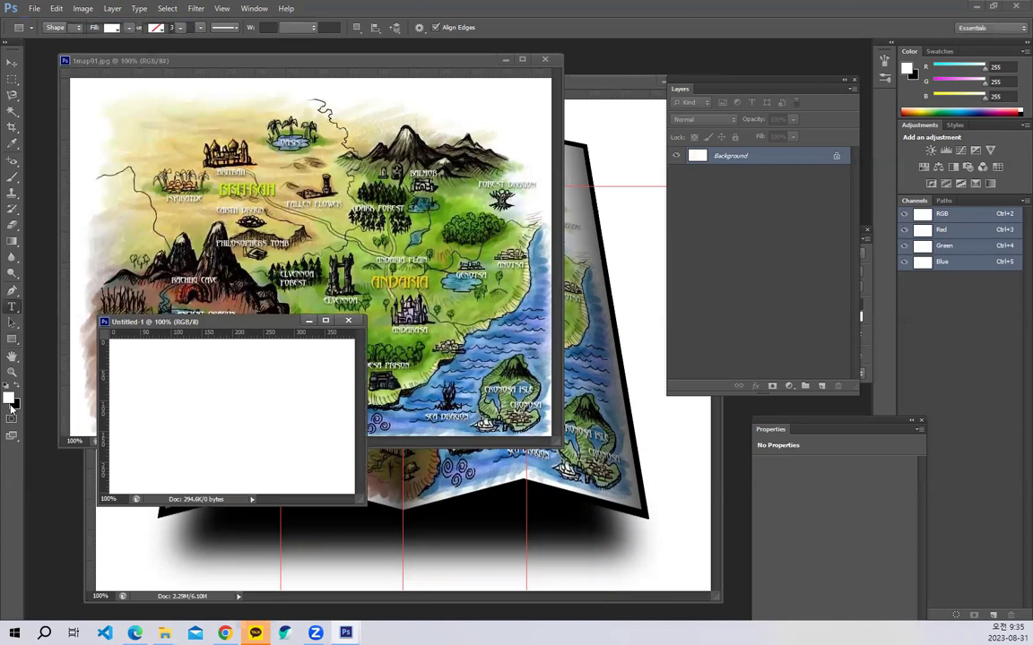
Restore the default colors and add a text layer reading "자" in the blank document.
key(t)
key(d)
click(158, 384)
text(abc)
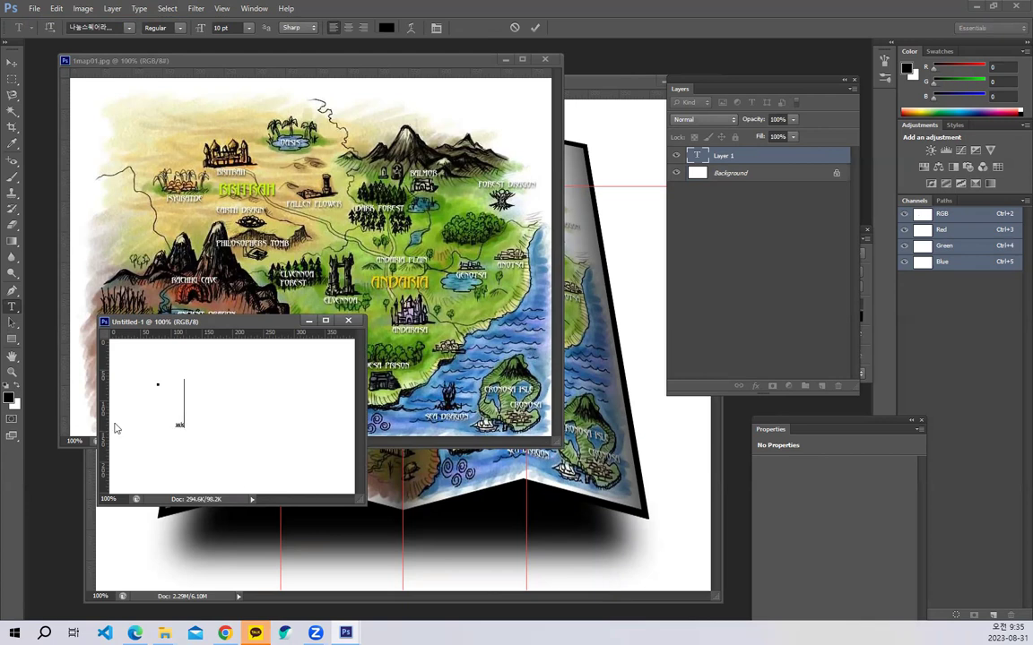
key(ctrl+a)
text(자)
Set the selected text's baseline shift to 0 pt and its font size to 50 pt.
double_click(179, 421)
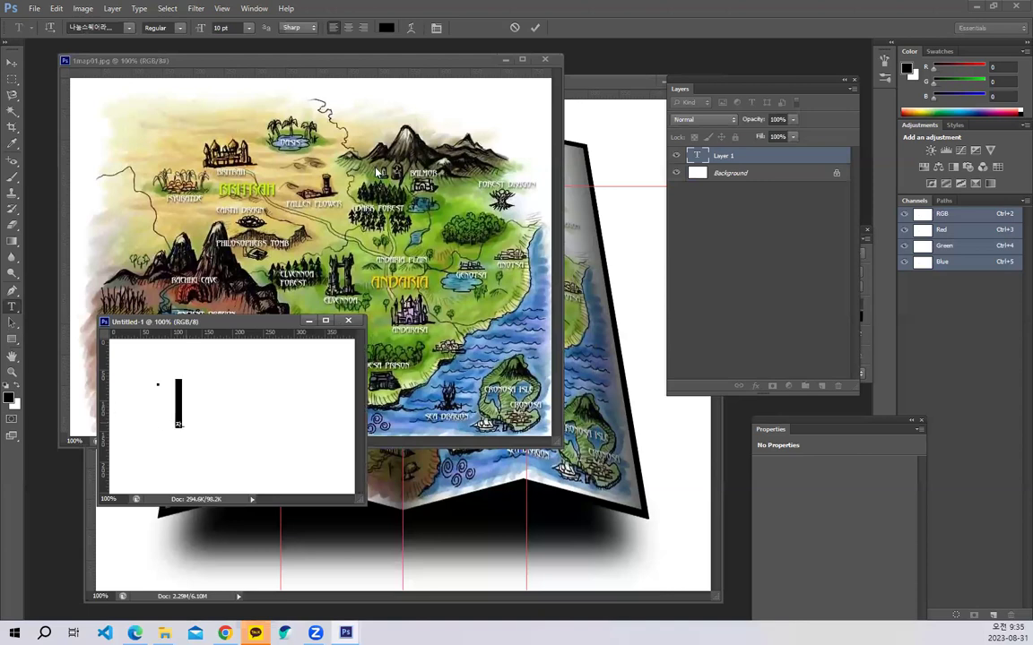
click(436, 28)
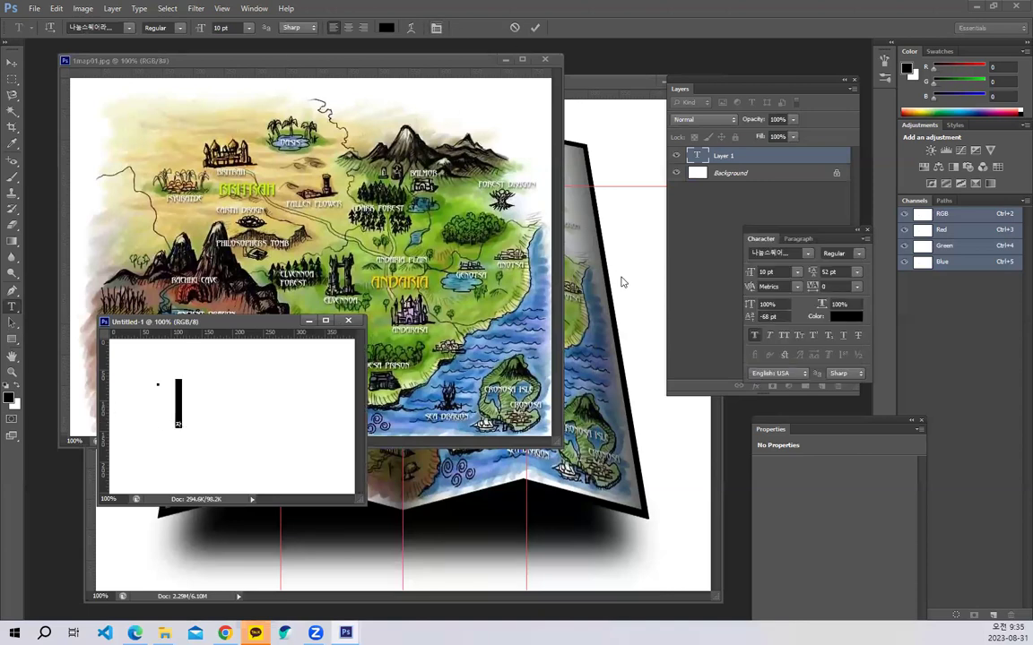
double_click(768, 317)
text(0)
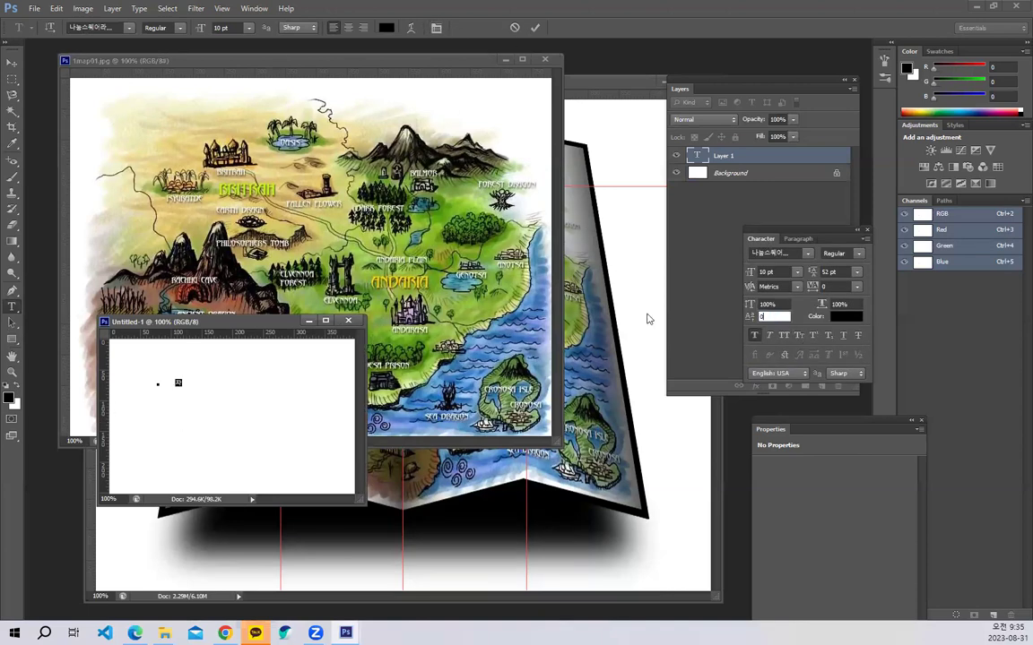
key(Tab)
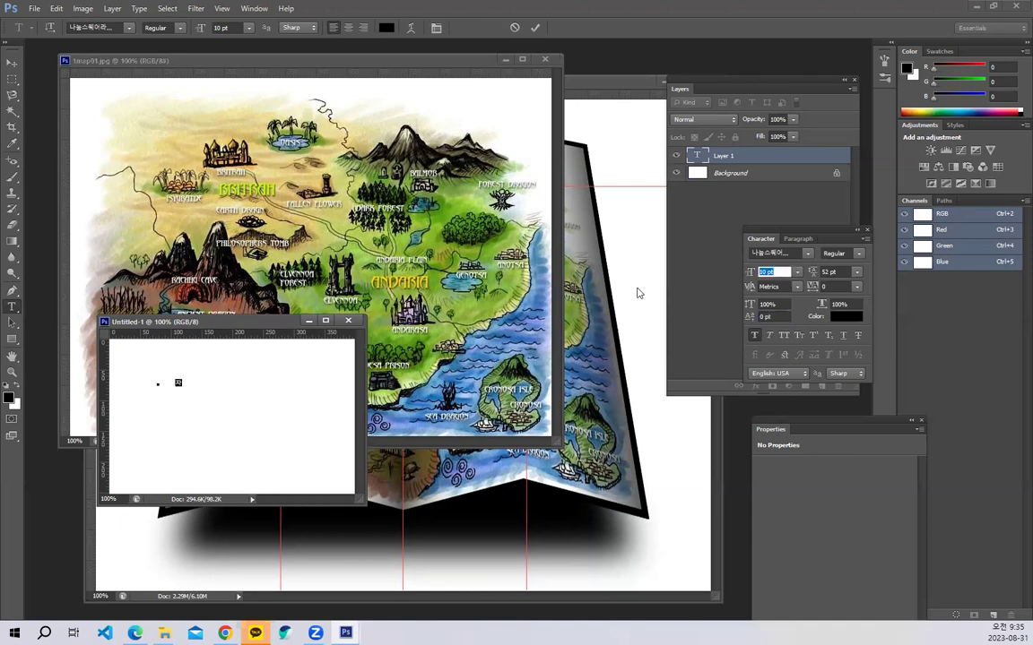
text(50)
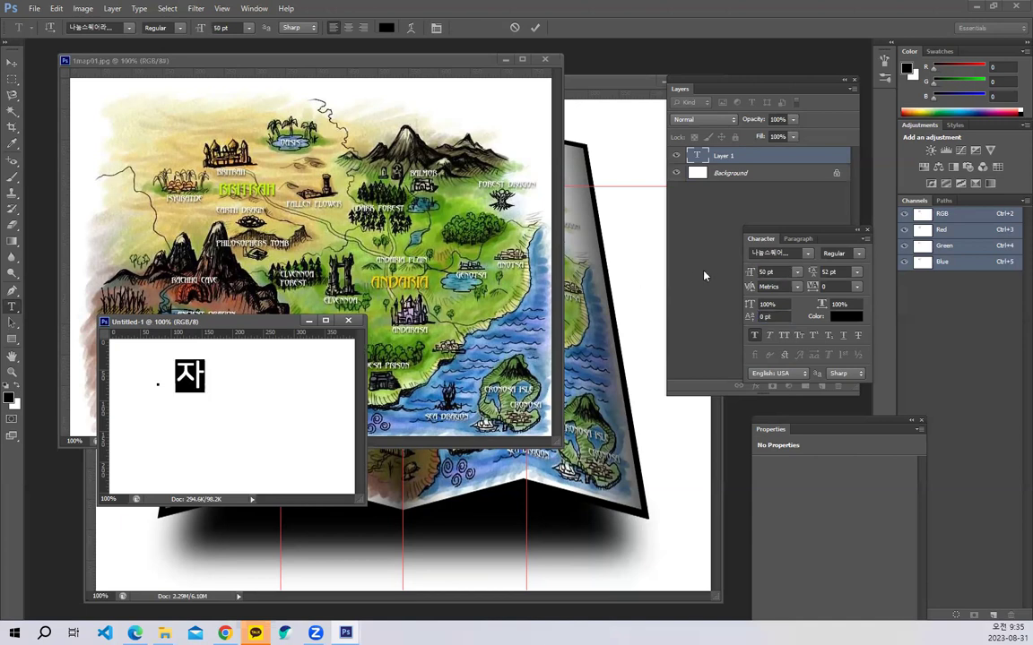
Add a second text line reading "Ctrl + R" below "자", remove the stray bracket and commit the text.
click(214, 375)
text(])
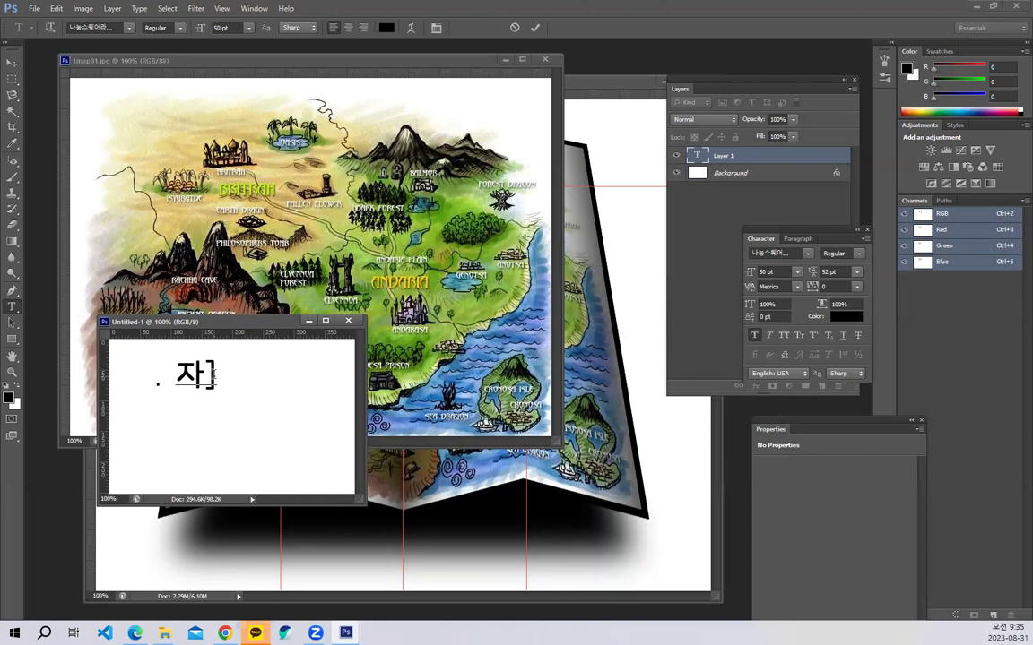
text(Ctrl + R)
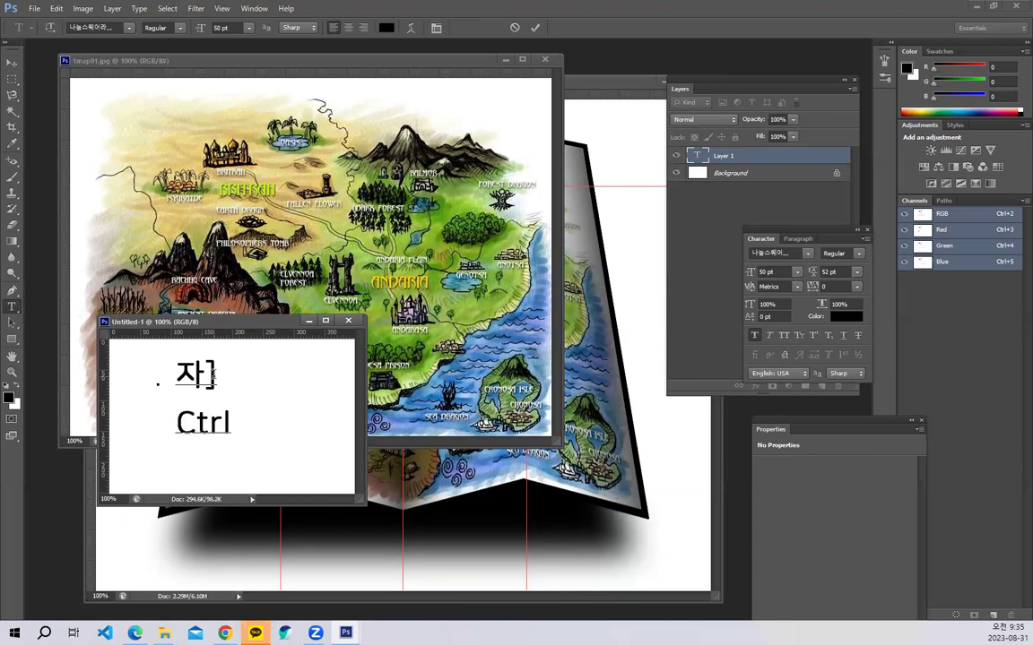
click(216, 377)
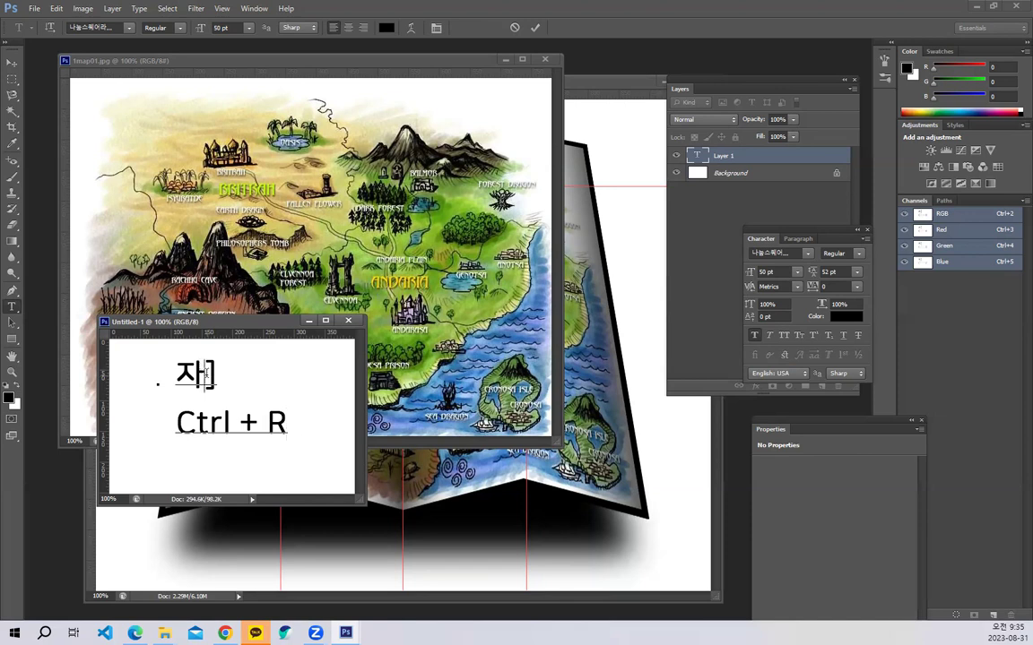
key(BackSpace)
click(536, 28)
Activate the 1map01.jpg document and toggle its rulers off and back on.
click(336, 65)
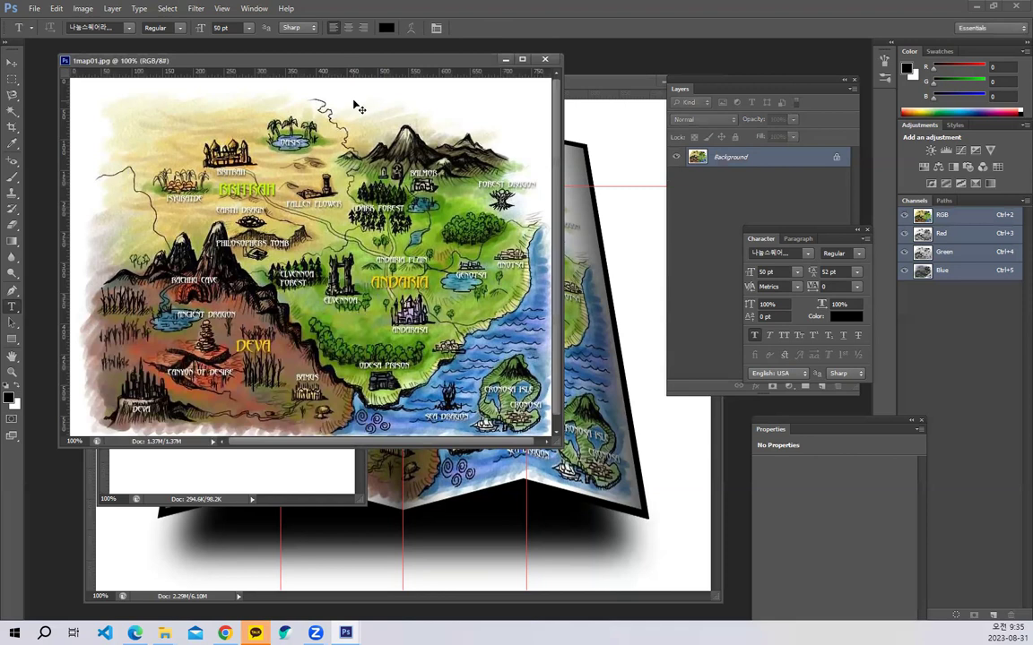
key(ctrl+r)
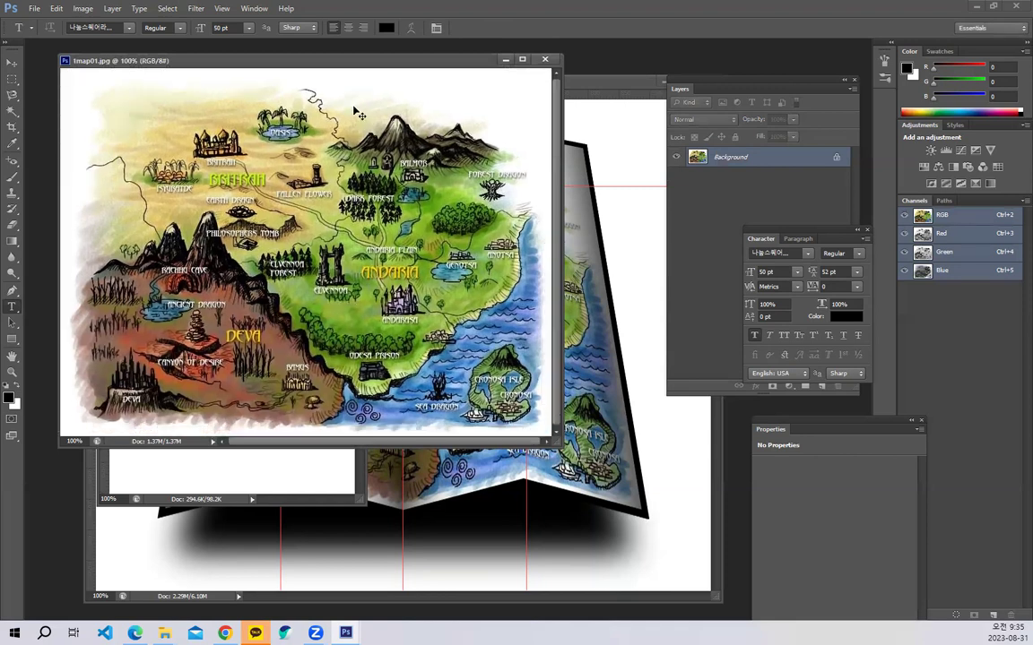
key(ctrl+r)
Switch to the Move tool and rearrange the map and note windows so that both are readable.
click(14, 61)
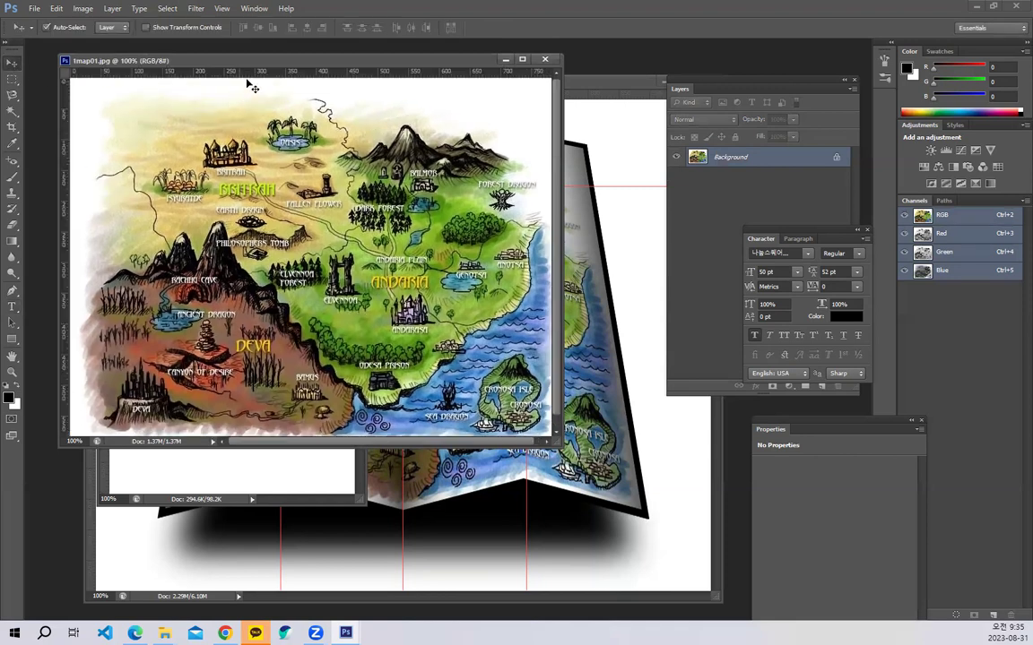
drag(285, 68, 404, 69)
drag(156, 322, 124, 439)
click(364, 82)
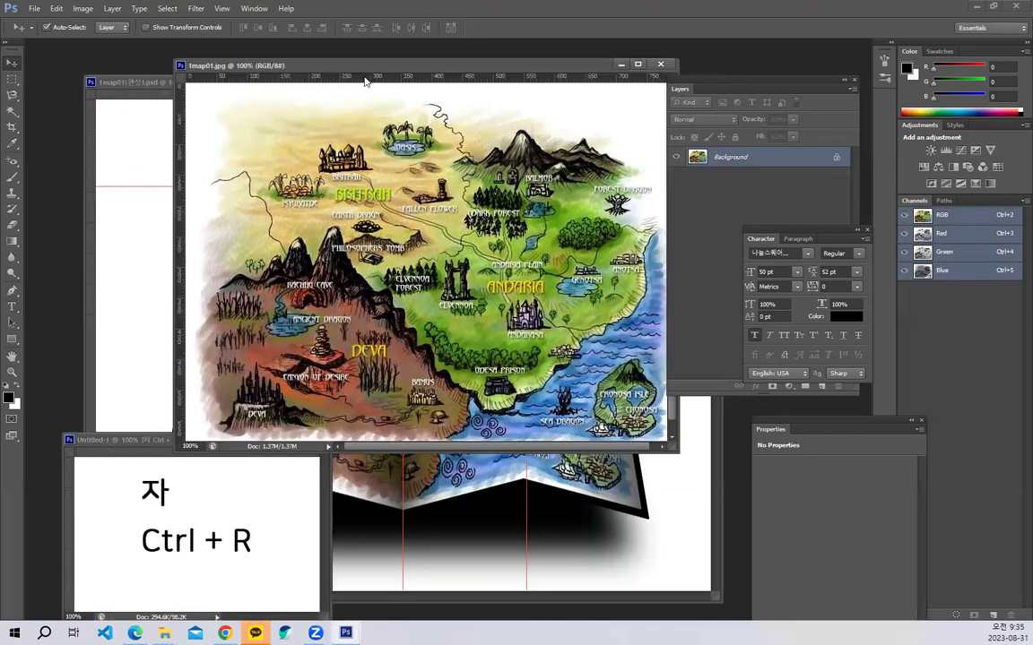
Set the ruler units of 1map01.jpg to Pixels.
right_click(365, 79)
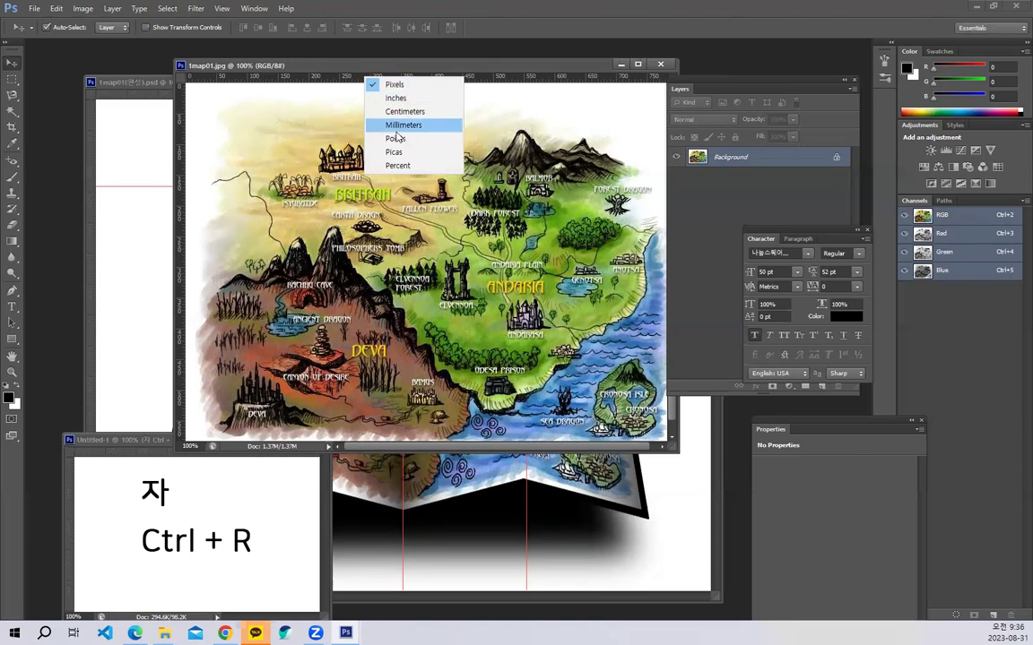
click(406, 86)
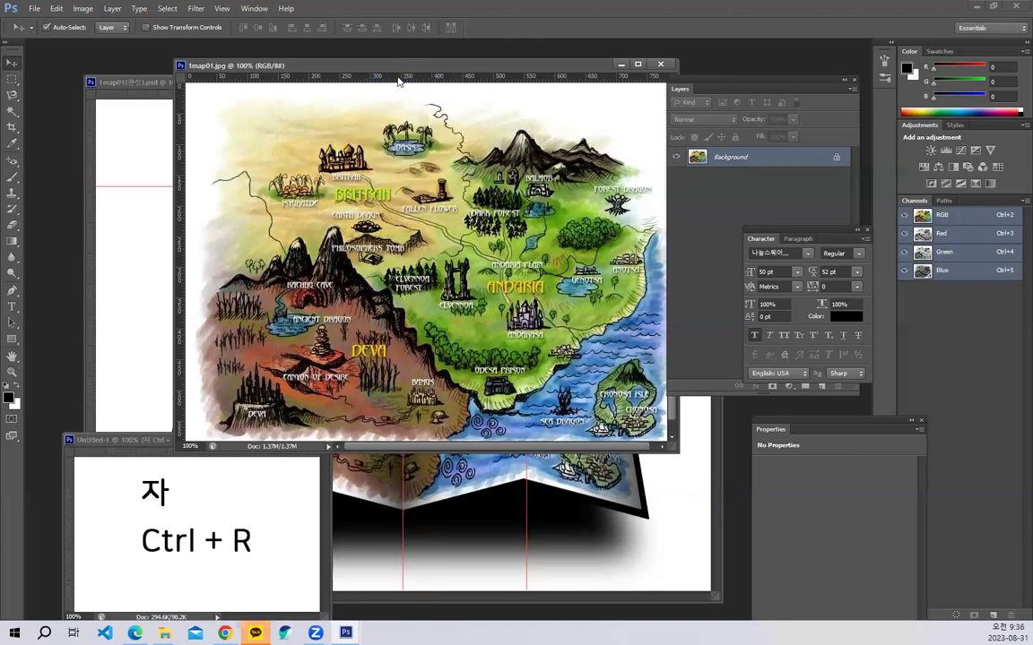
right_click(400, 77)
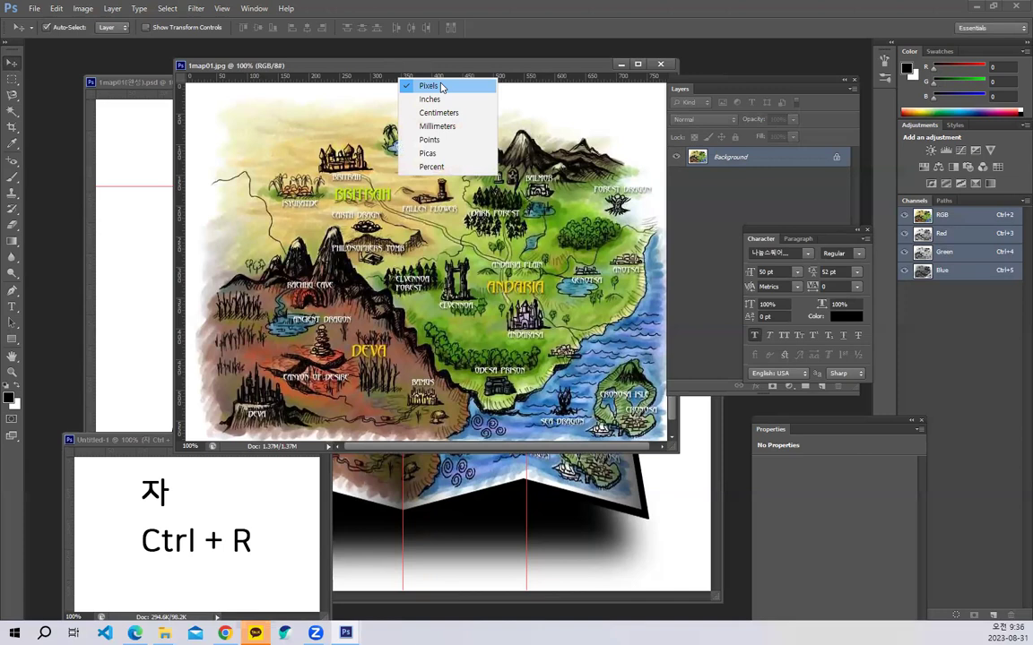
click(441, 86)
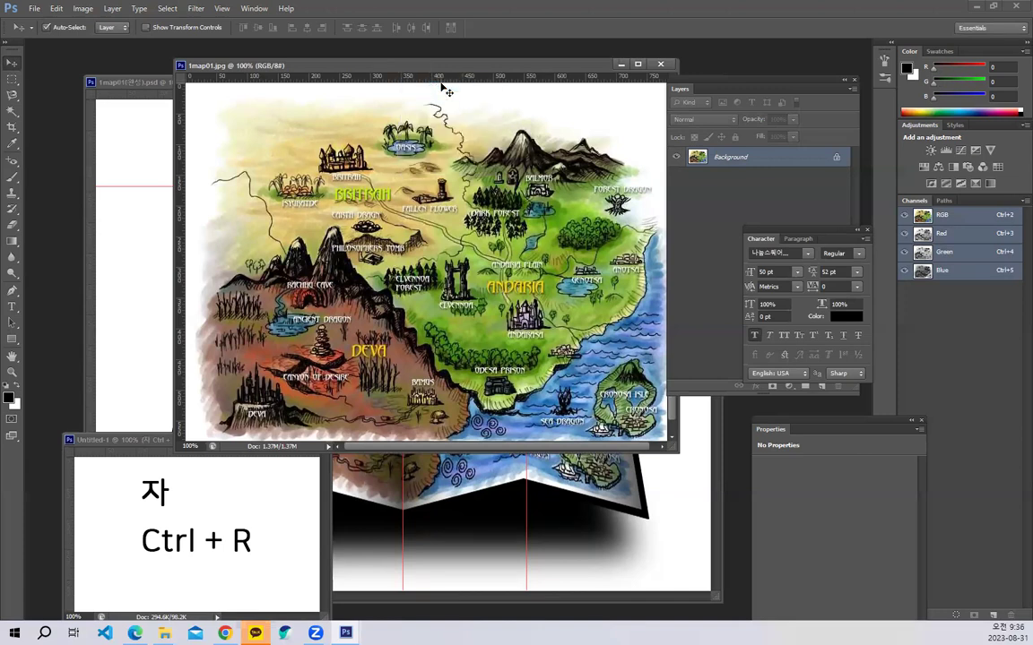
Add a vertical guide at 200 px to 1map01.jpg.
drag(397, 67, 353, 67)
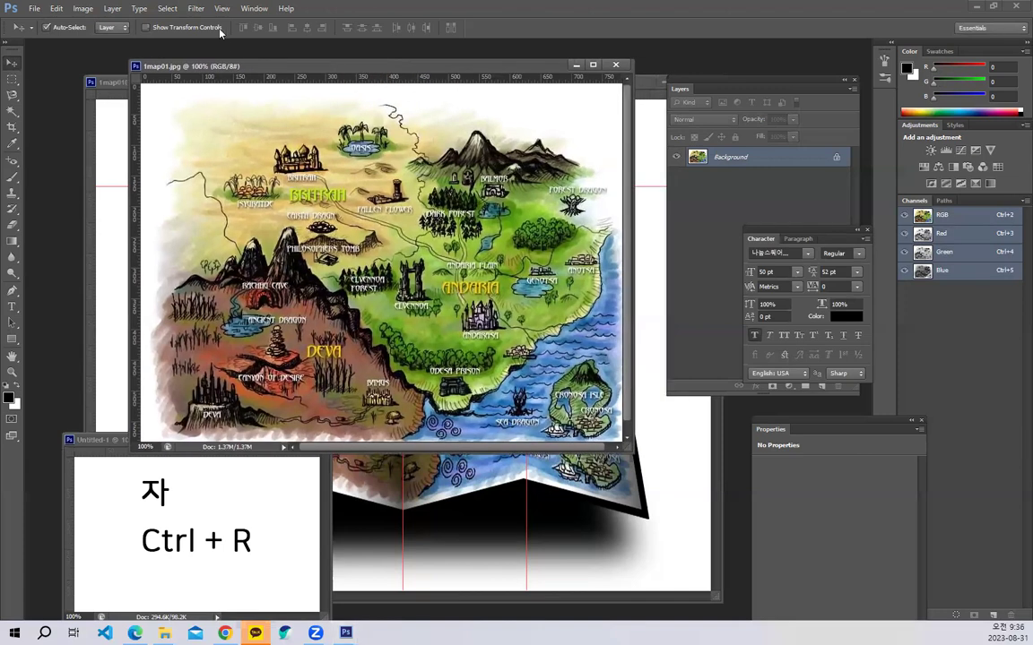
click(220, 9)
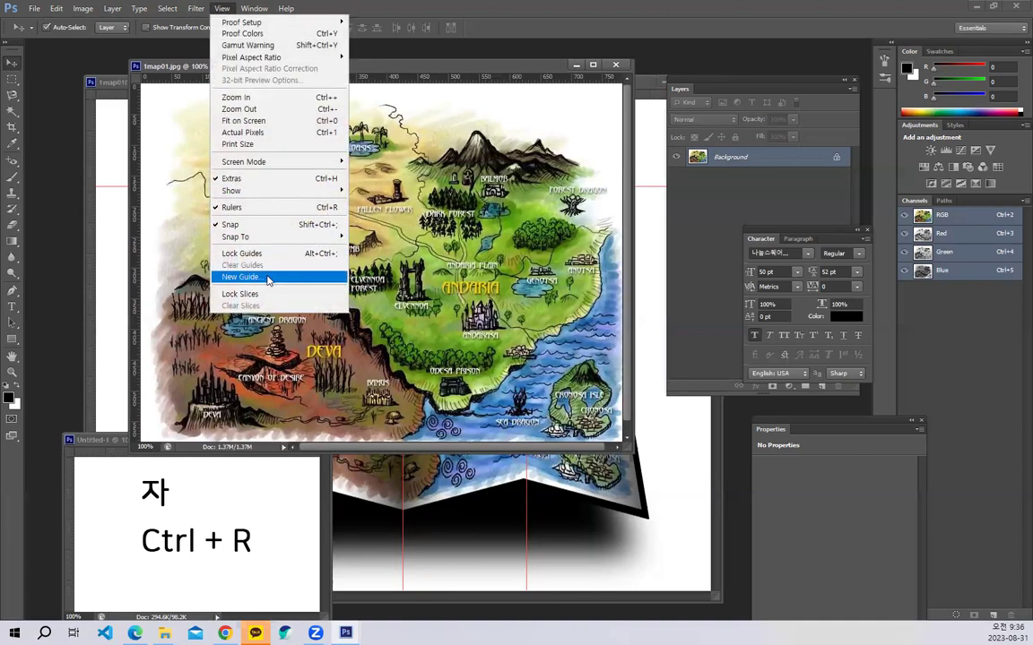
click(266, 278)
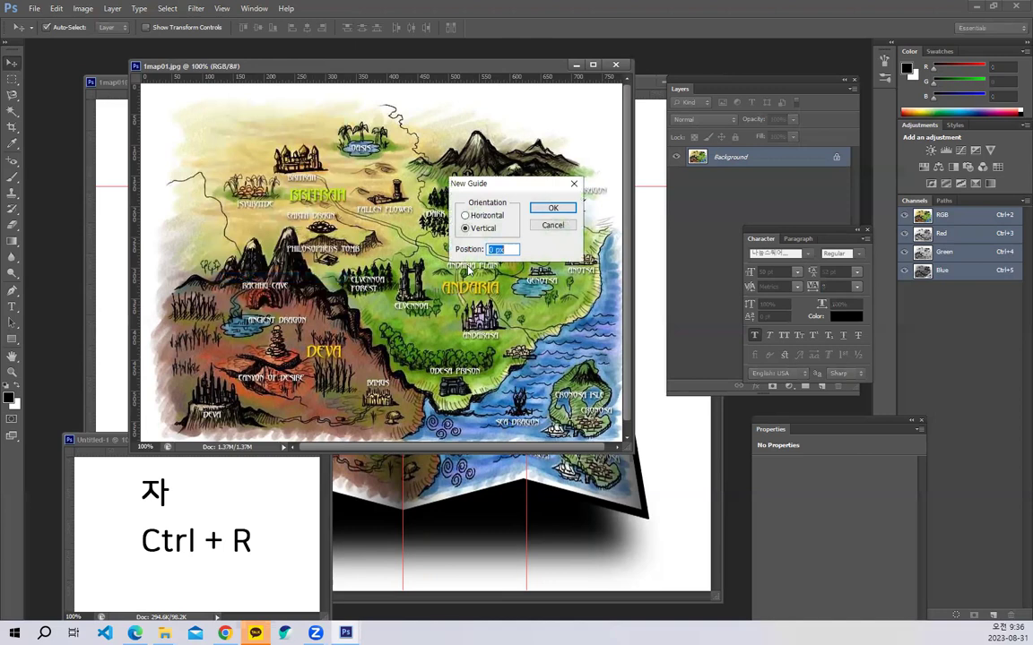
text(200)
key(Return)
Add two more vertical guides to the map at 400 px and 600 px.
click(221, 9)
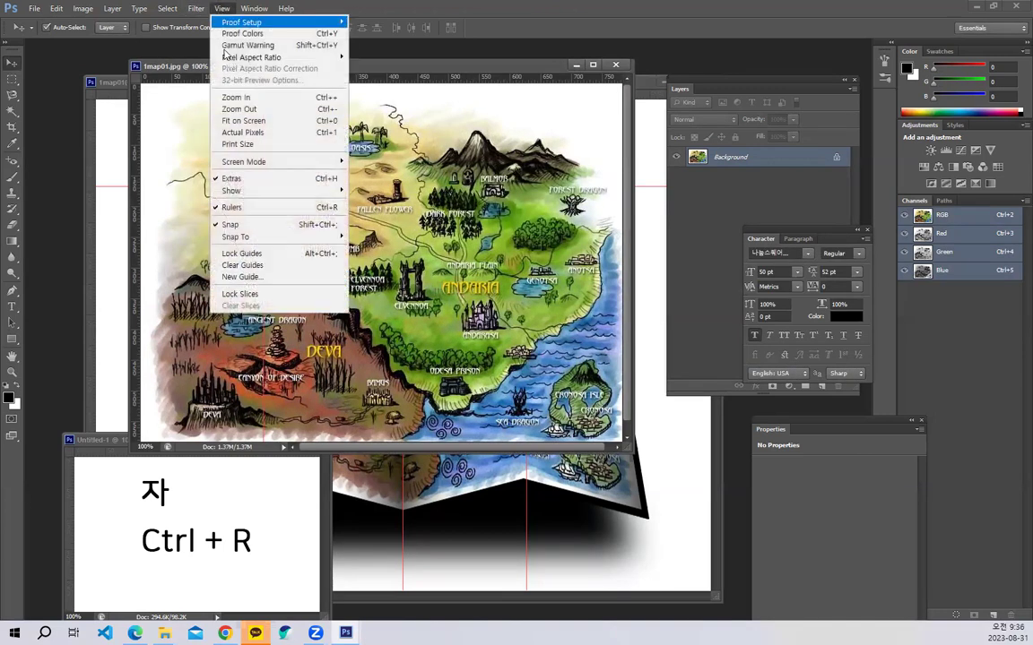
click(240, 276)
text(400)
key(Return)
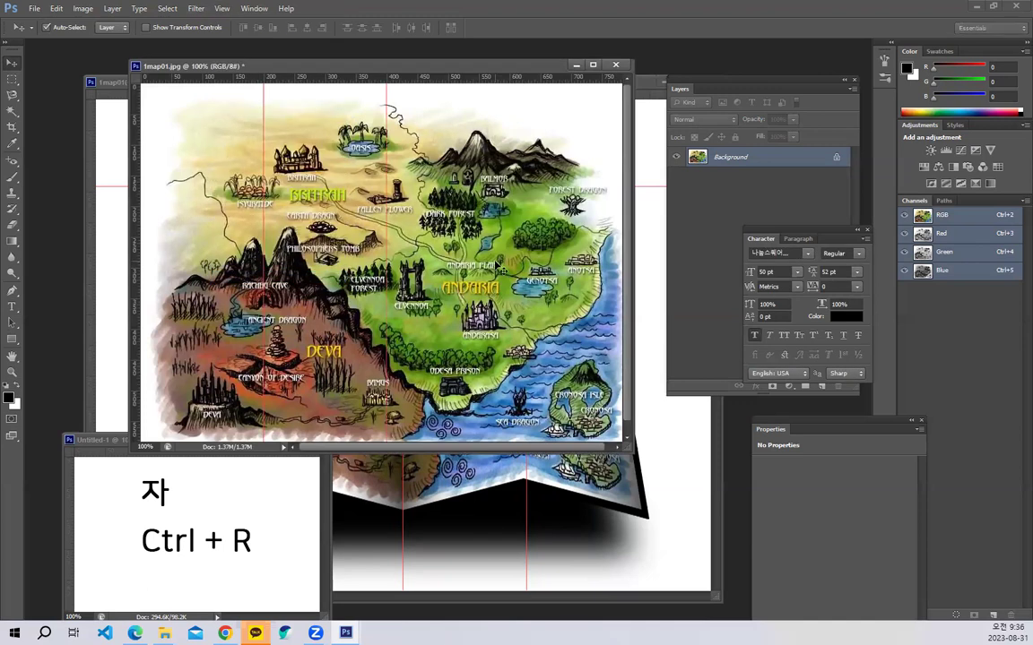
click(221, 8)
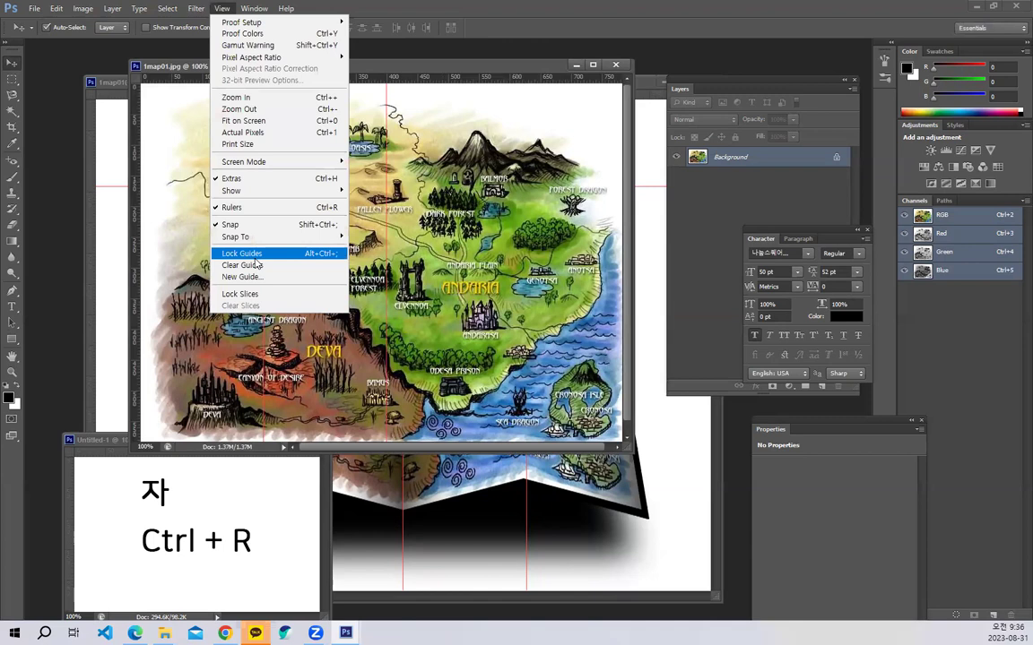
click(241, 276)
text(600)
key(Return)
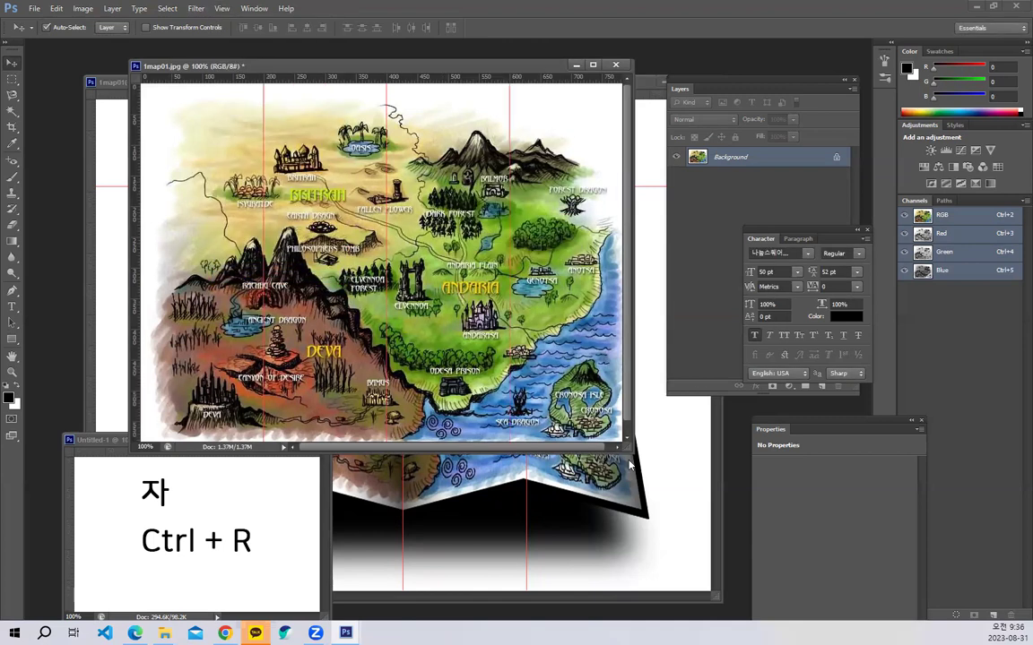
Enlarge the 1map01.jpg window and rearrange it and the Layers panel so that the whole map is uncovered.
drag(628, 445, 722, 509)
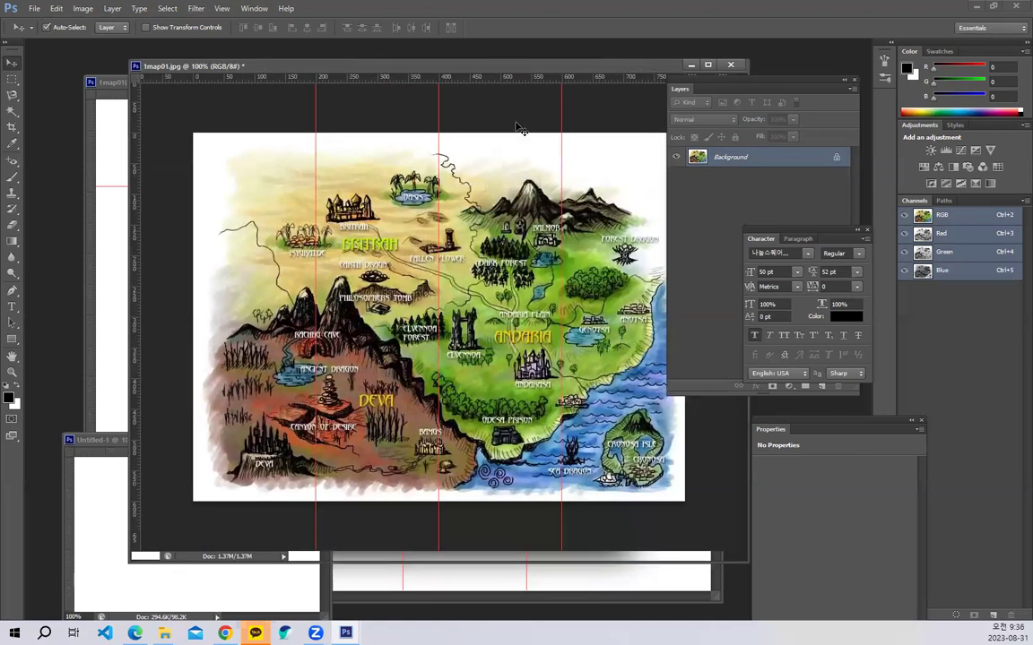
drag(505, 71, 436, 75)
drag(766, 88, 798, 102)
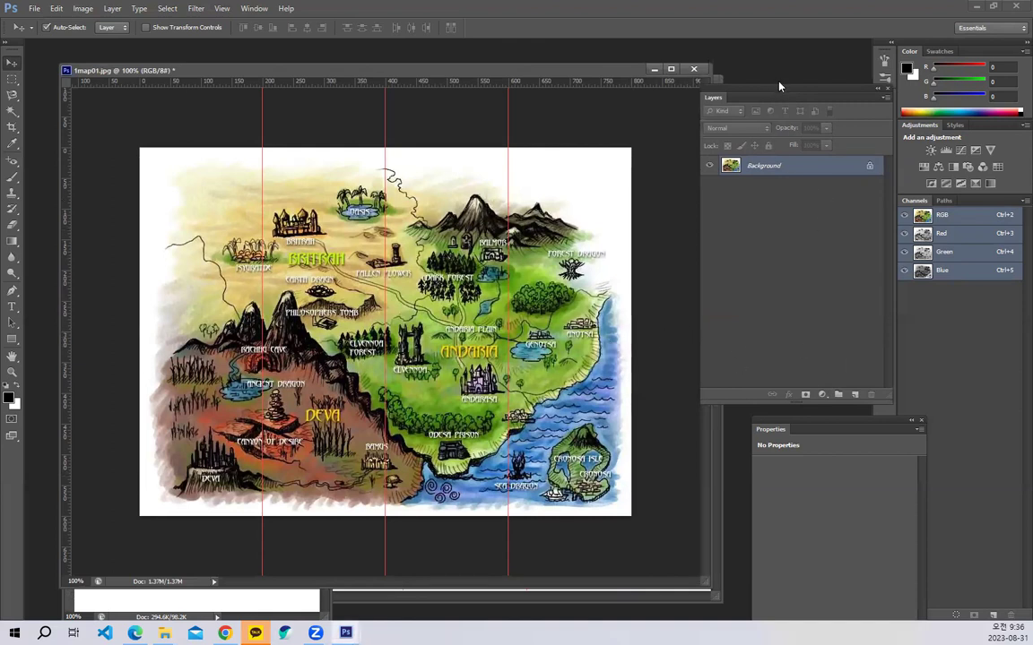
drag(779, 94, 771, 96)
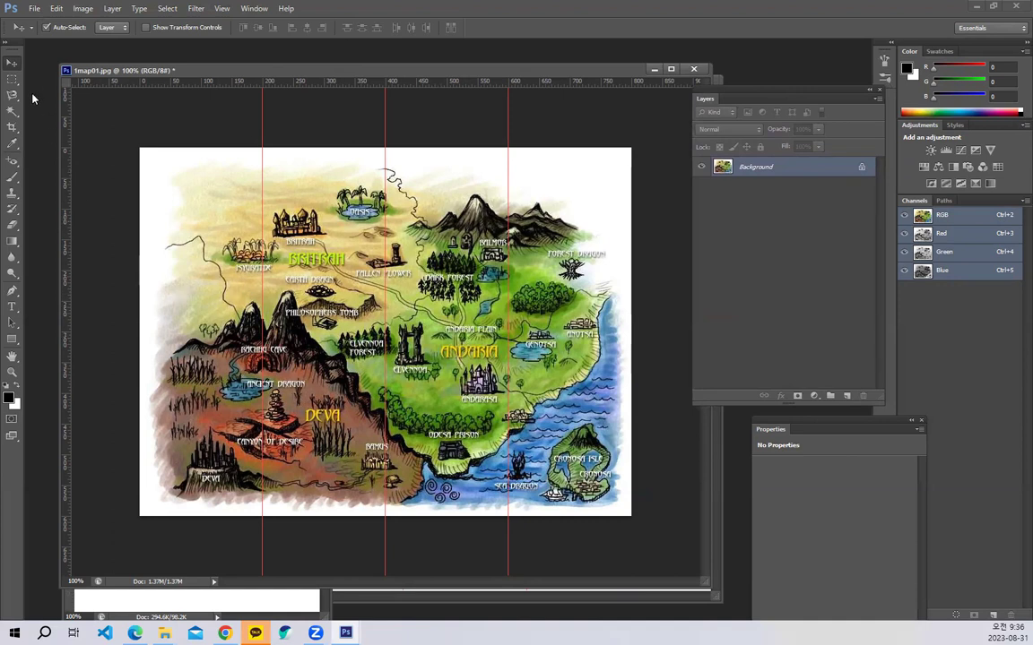
Cut the map strip between 0 and 200 px to a new layer and toggle the Background's visibility to check it.
click(12, 80)
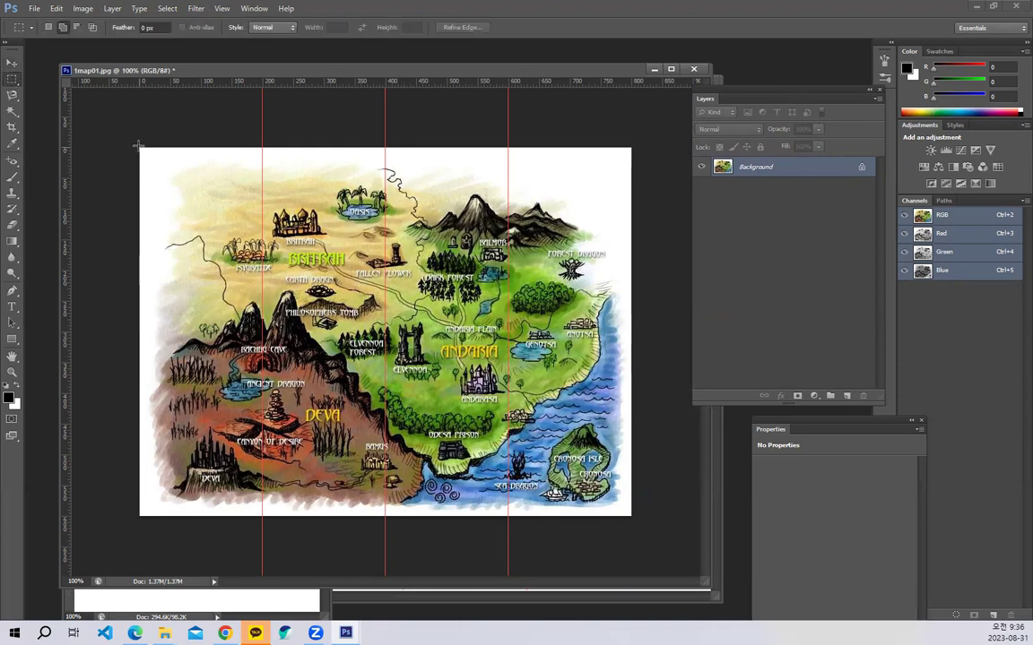
drag(144, 167, 260, 523)
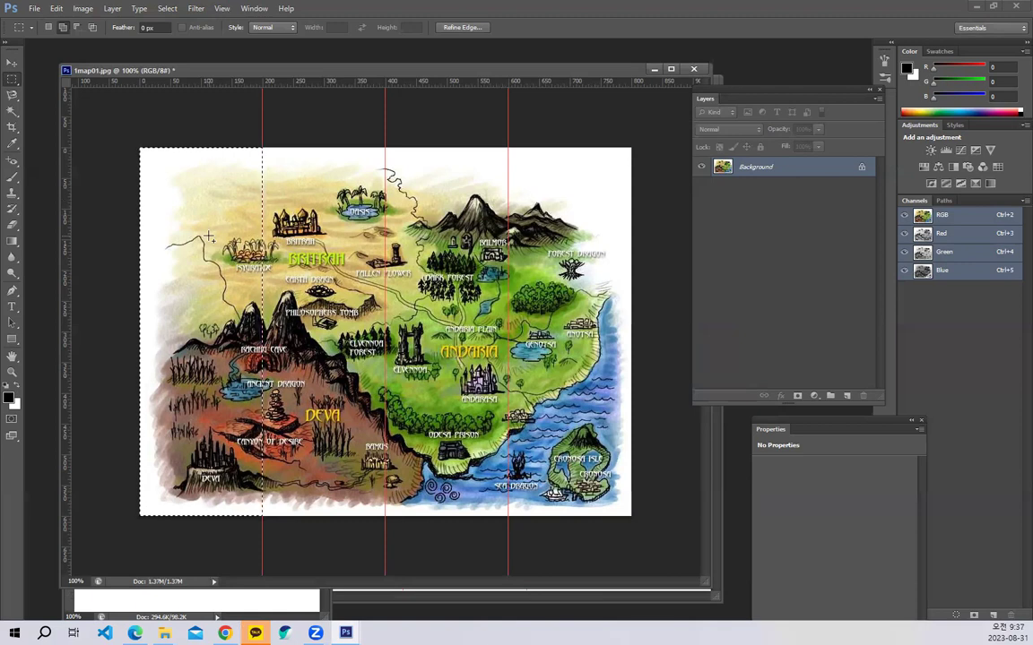
right_click(215, 187)
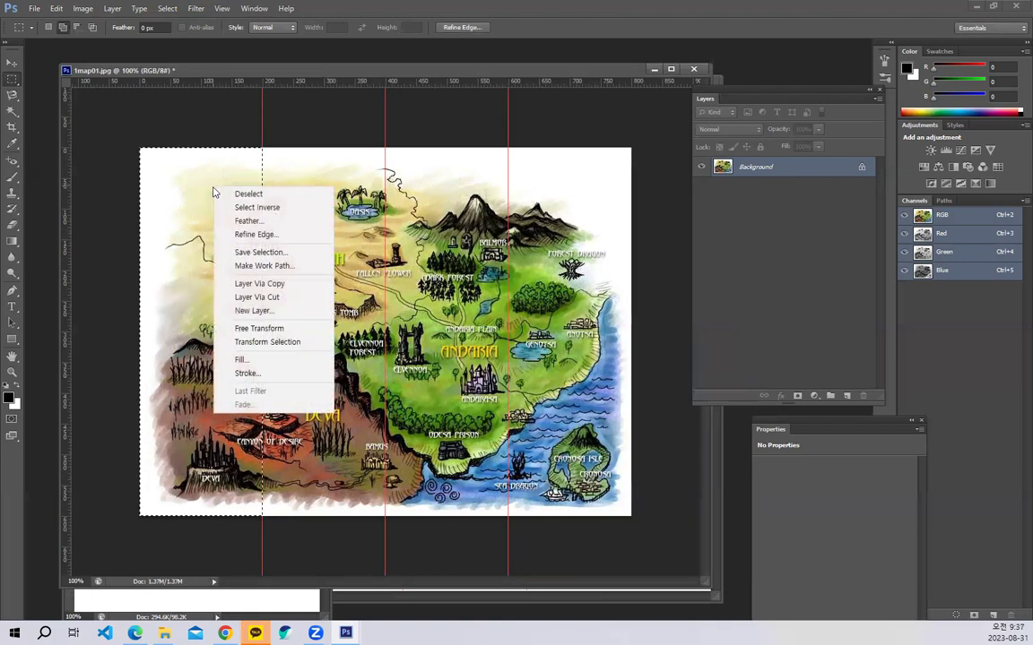
click(263, 299)
click(700, 187)
click(700, 187)
click(701, 187)
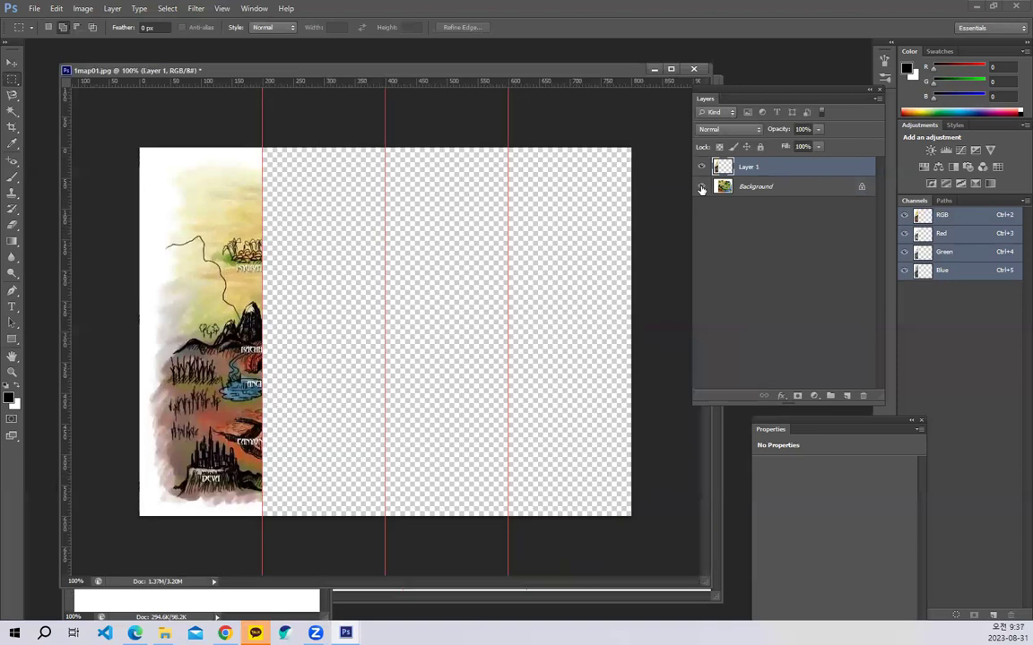
click(701, 188)
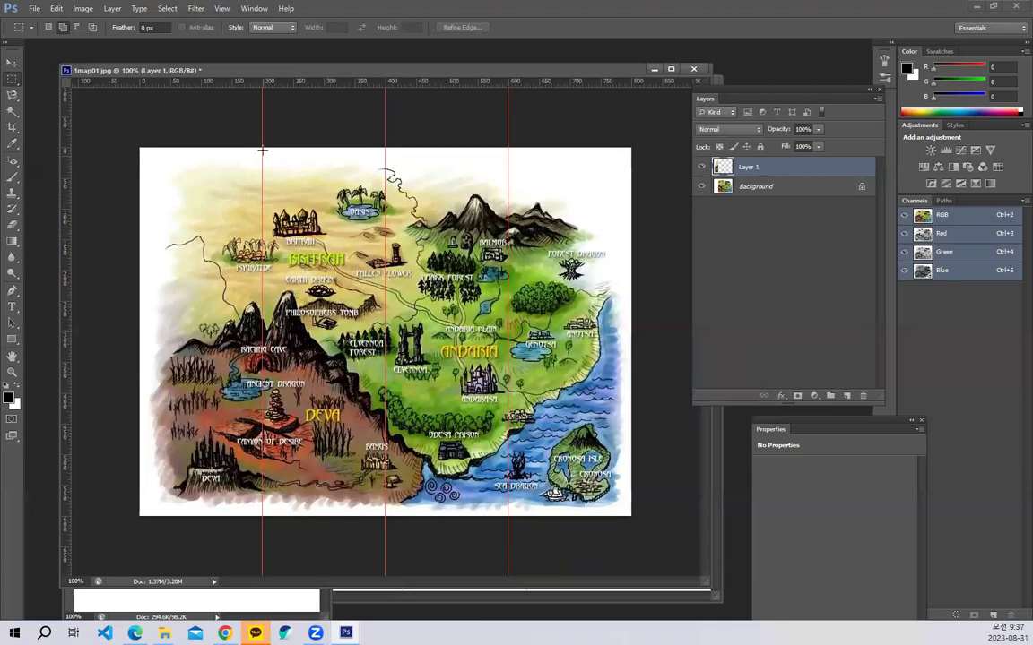
Select the map strip between the 200 px and 400 px guides and try Layer Via Cut with Layer 1 active.
drag(261, 133, 367, 507)
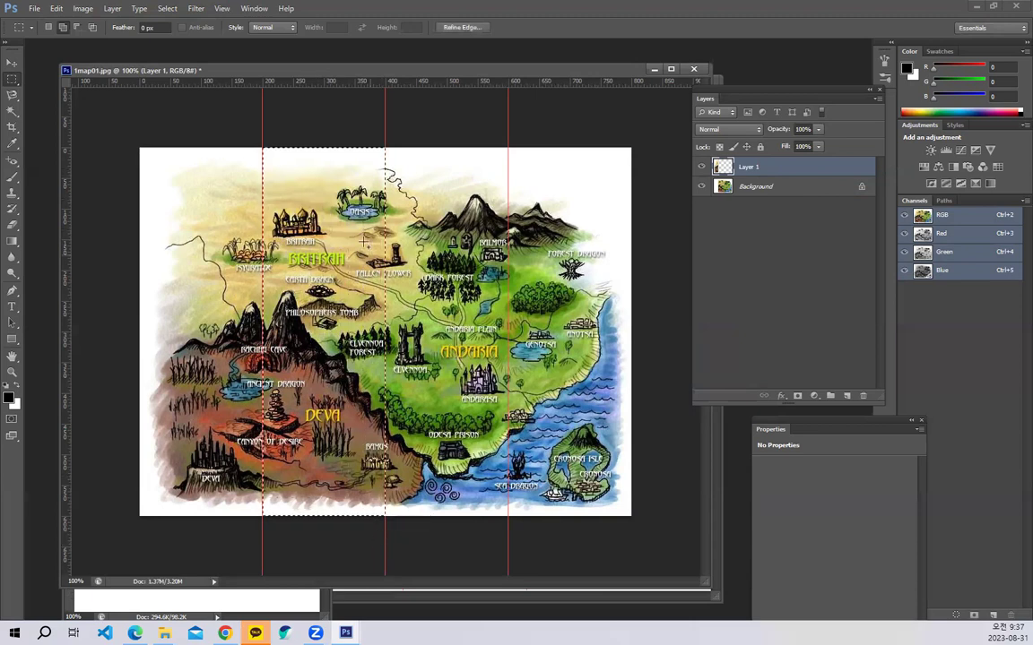
right_click(350, 220)
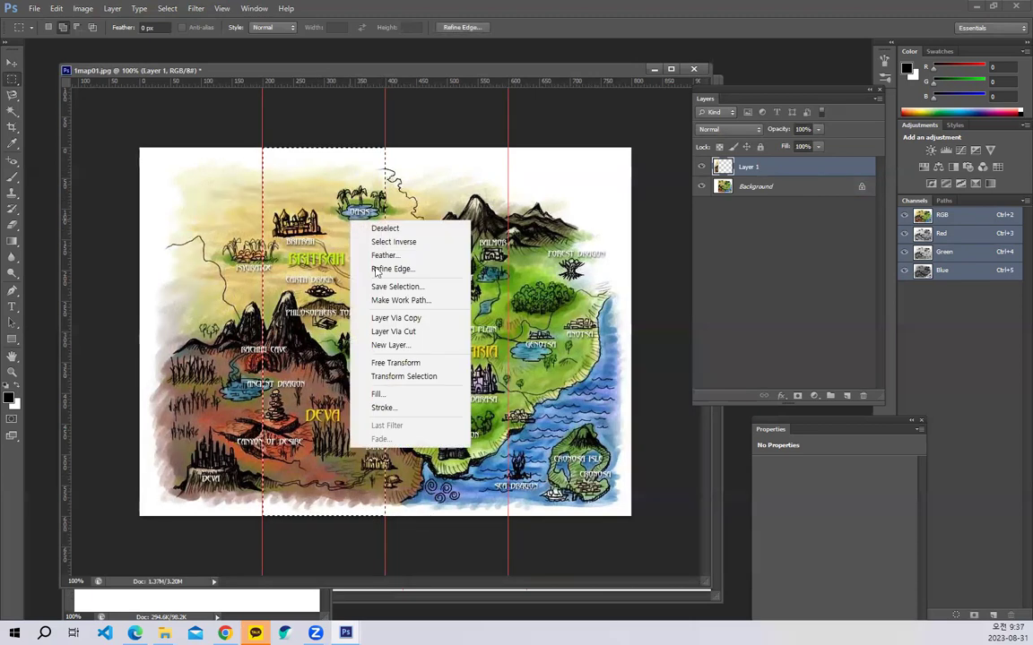
click(392, 332)
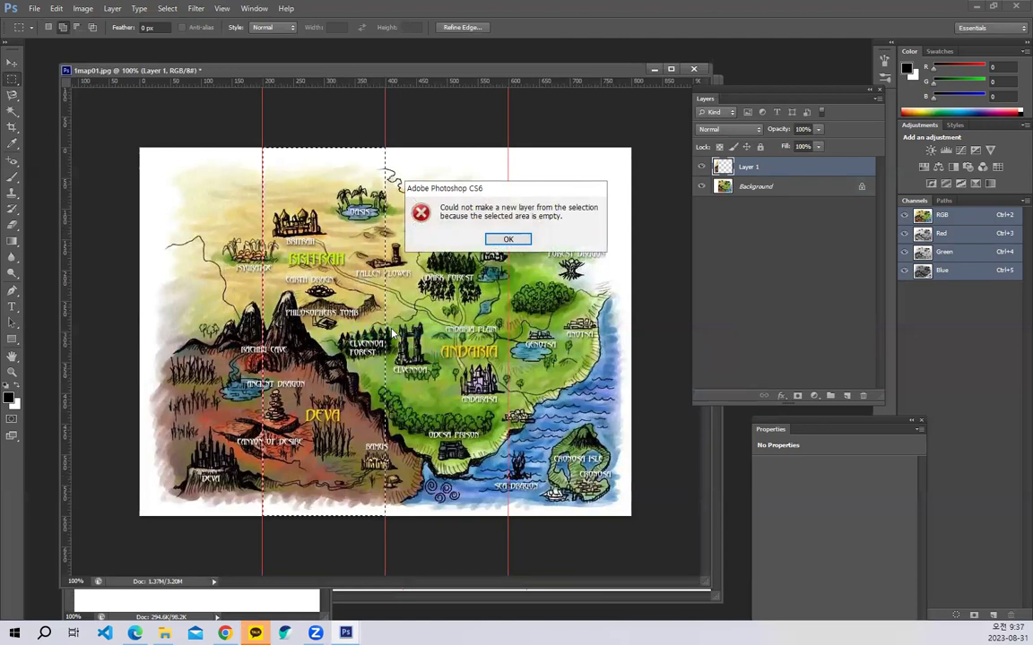
click(511, 240)
Try Layer Via Cut on Layer 1 again with the Background hidden, and show the Background again.
click(701, 185)
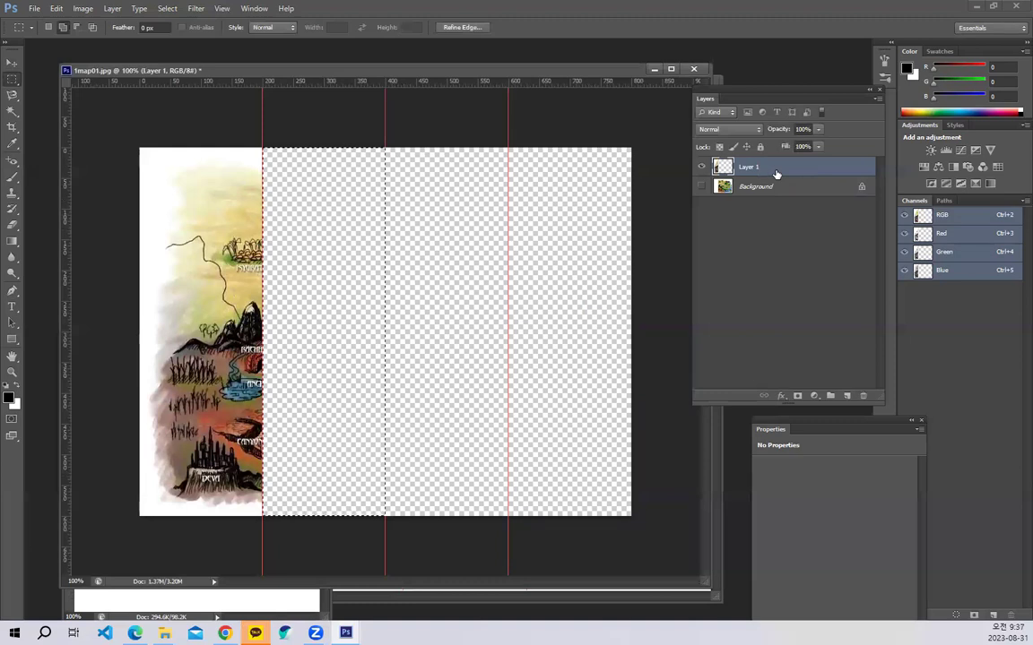
right_click(324, 236)
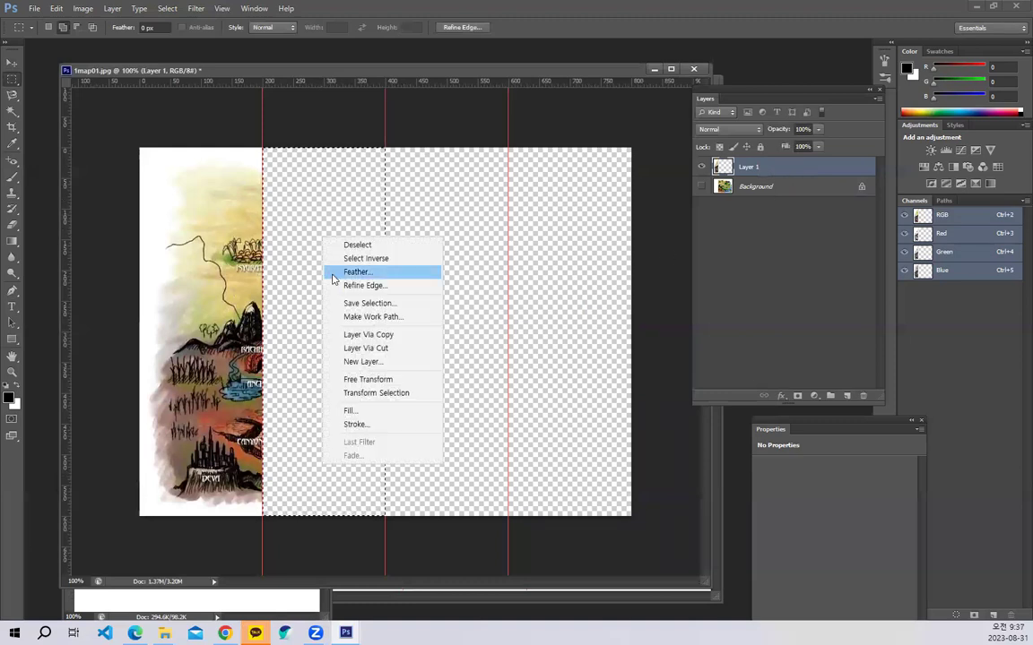
click(376, 347)
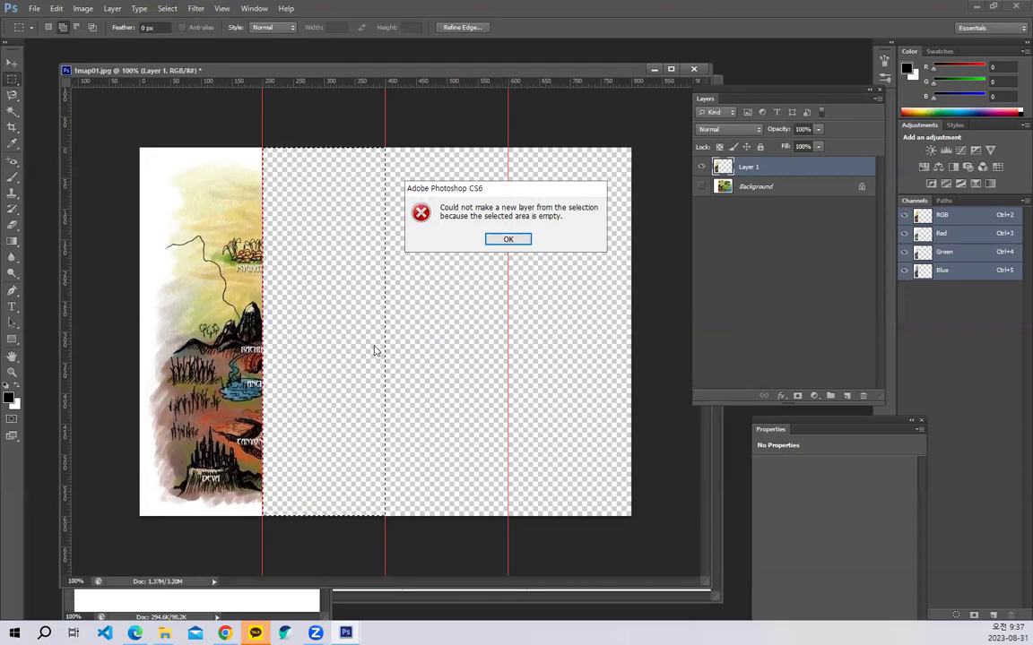
click(504, 239)
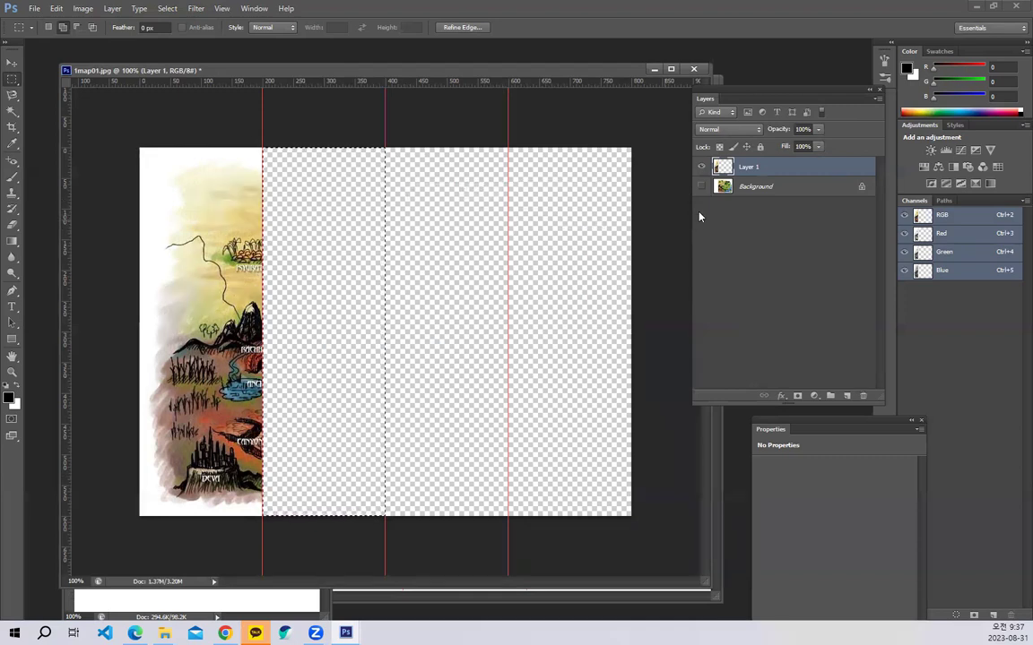
click(701, 186)
Make the Background the active layer and cut the selected 200–400 px strip to a new layer.
click(758, 187)
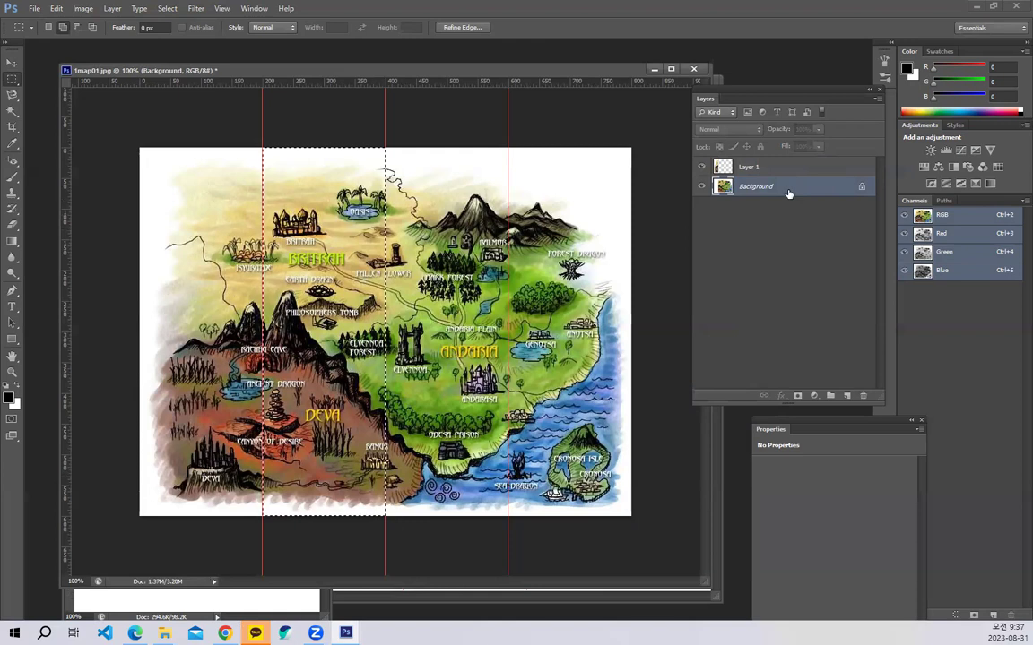
right_click(789, 191)
click(759, 216)
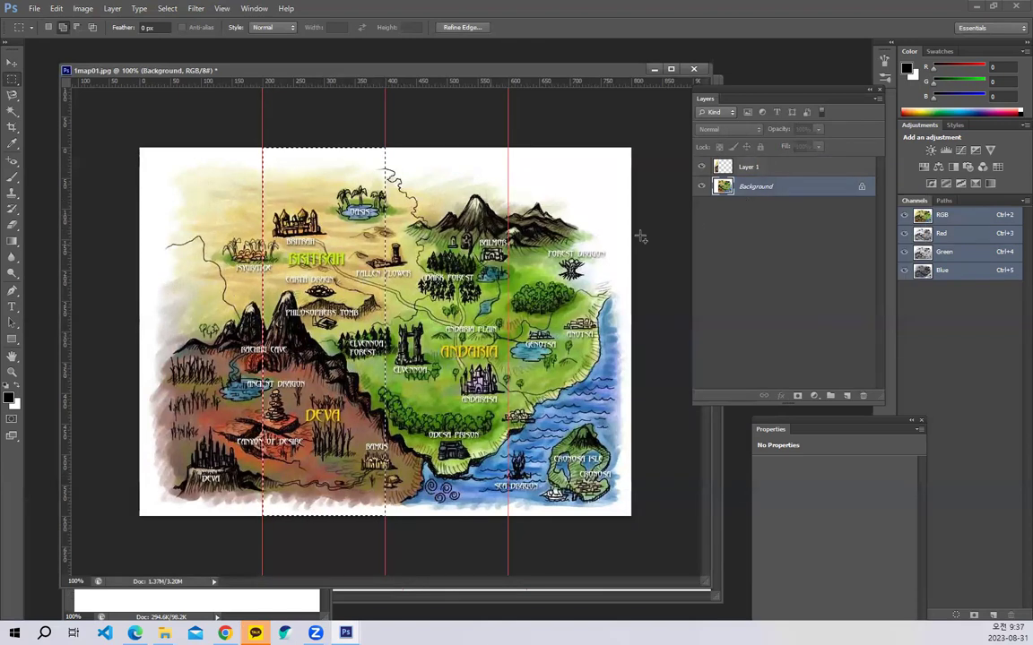
right_click(308, 249)
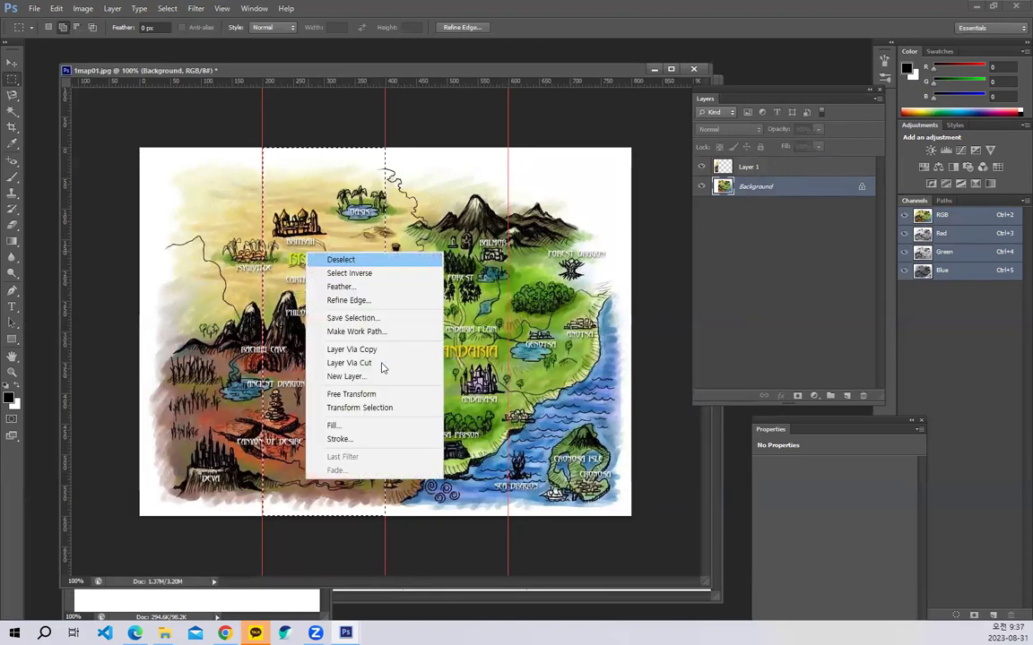
click(378, 363)
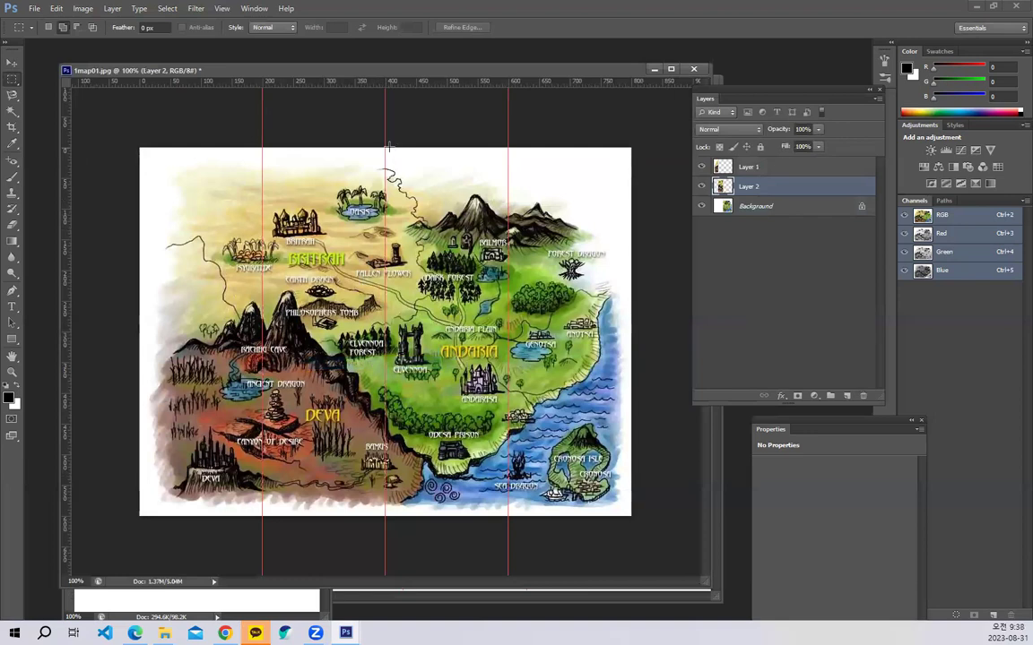
Select the strip between the 400 px and 600 px guides and cut it from the Background to a new layer.
drag(387, 153, 508, 547)
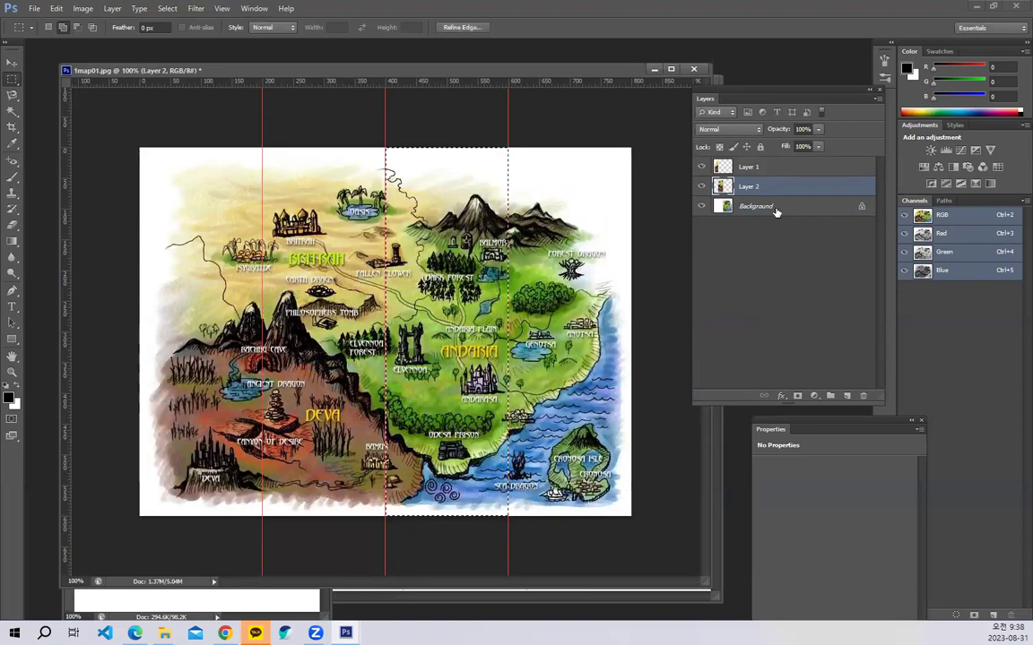
click(776, 208)
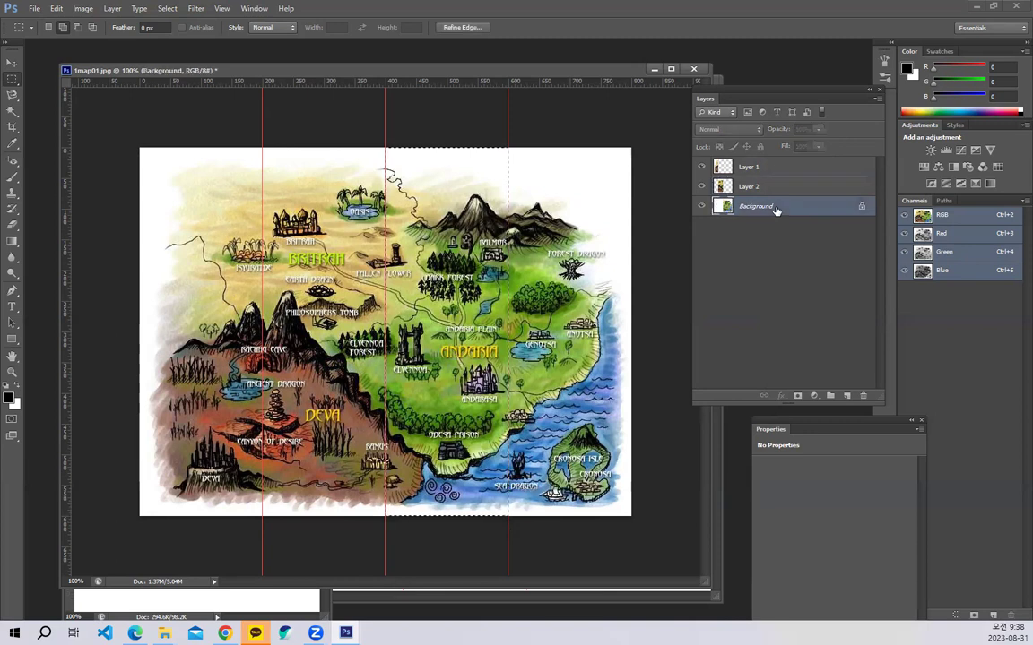
right_click(455, 226)
click(520, 339)
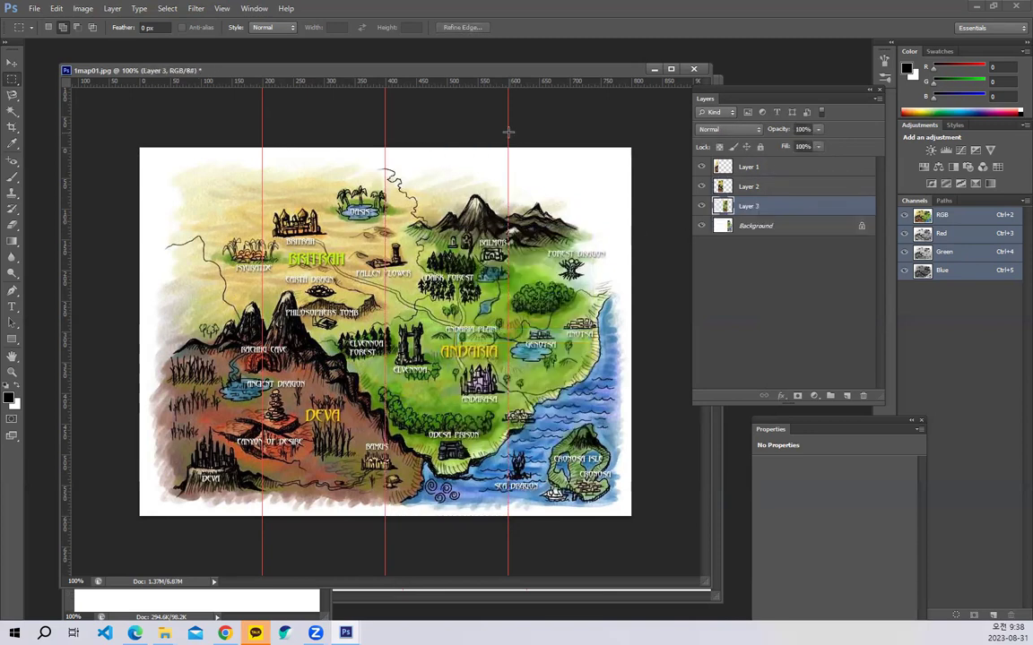
Select the last strip, from the 600 px guide to the map's edge, and cut it from the Background to a new layer.
drag(508, 132, 632, 529)
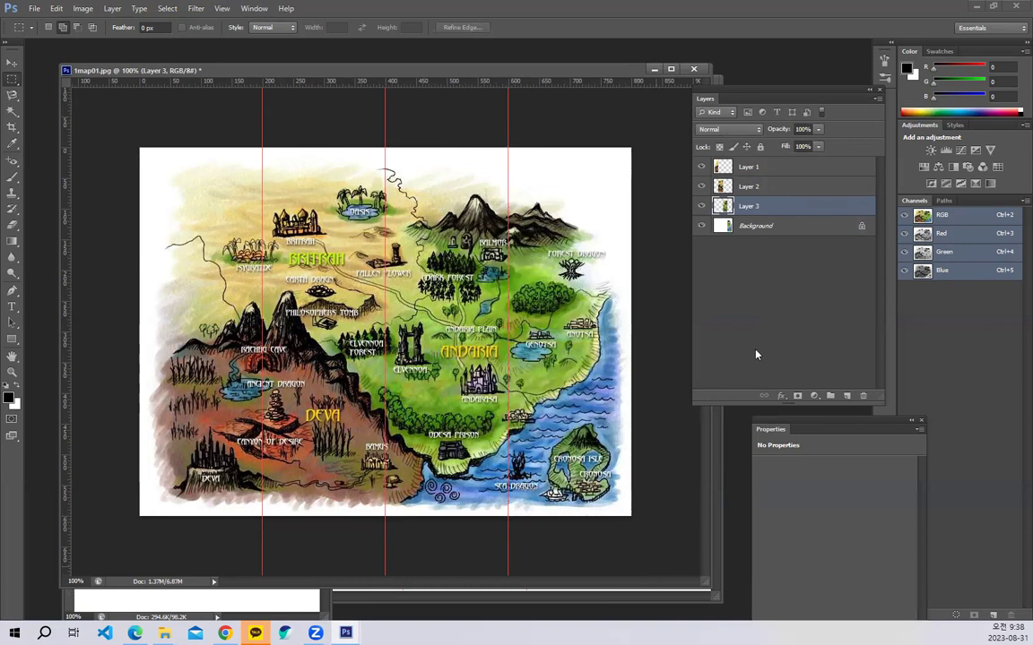
click(773, 229)
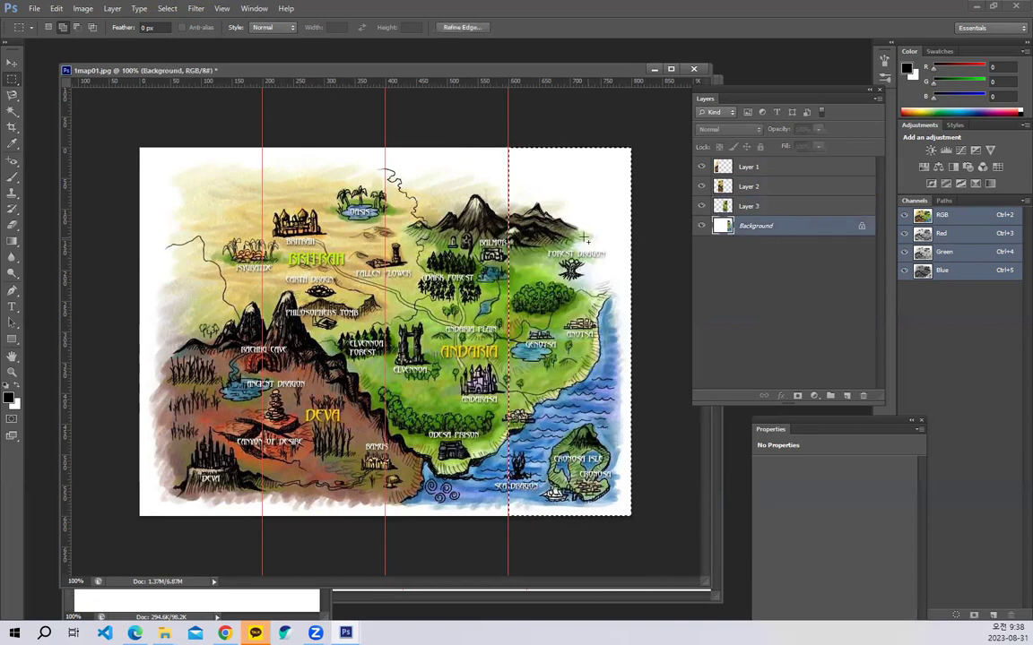
right_click(525, 208)
click(626, 341)
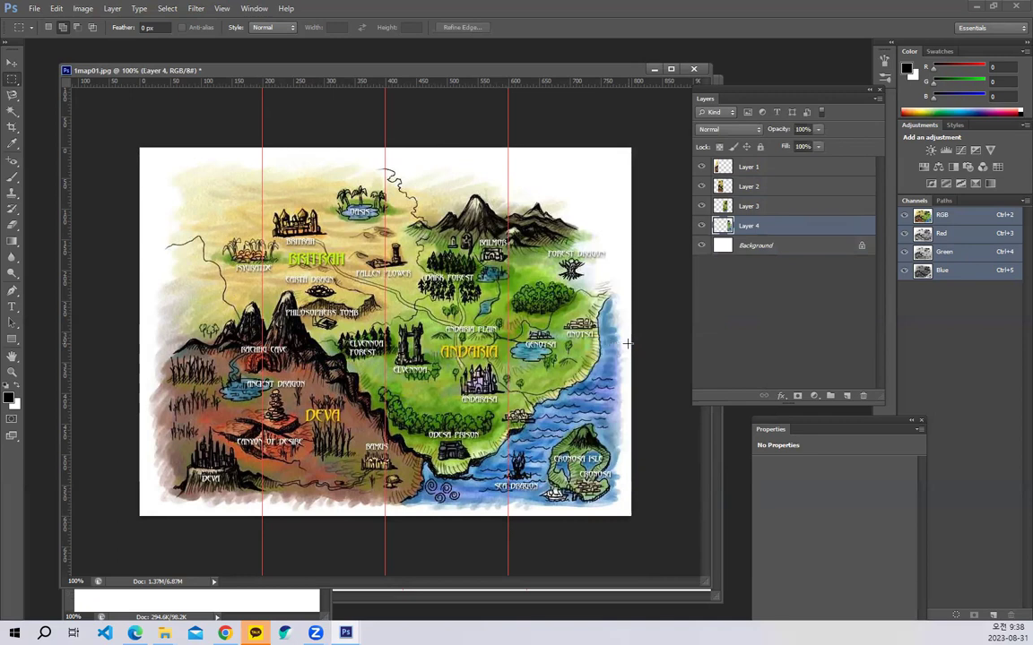
Activate Layer 1 and hide Layer 2, Layer 3, Layer 4 and the Background.
click(796, 168)
drag(702, 186, 702, 246)
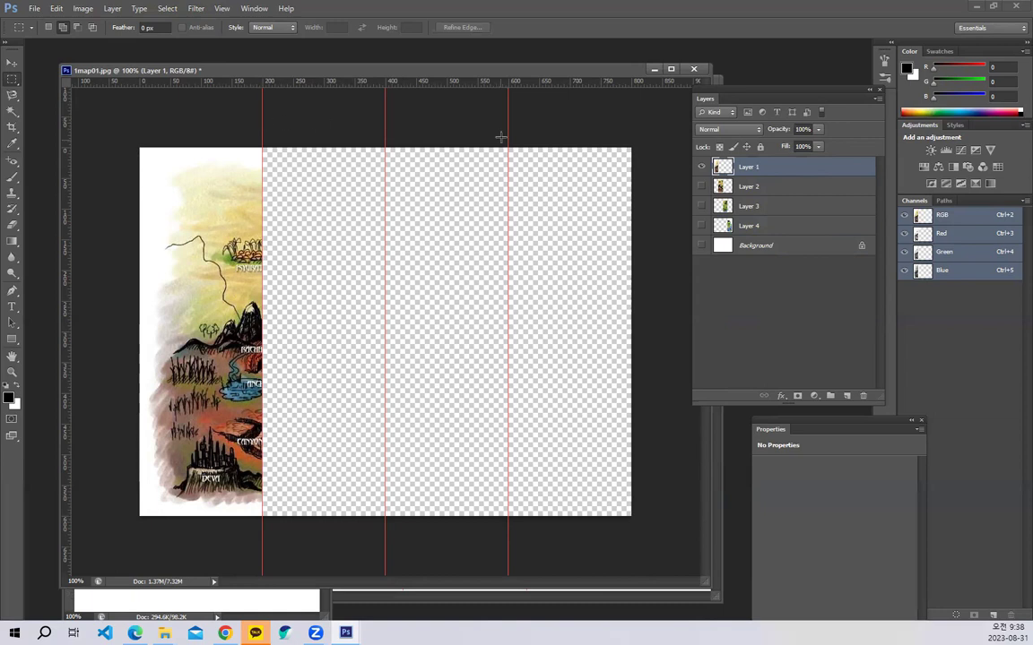
Try to cut the empty area between the 600 px guide and the canvas edge from Layer 1 to a new layer.
drag(516, 155, 659, 545)
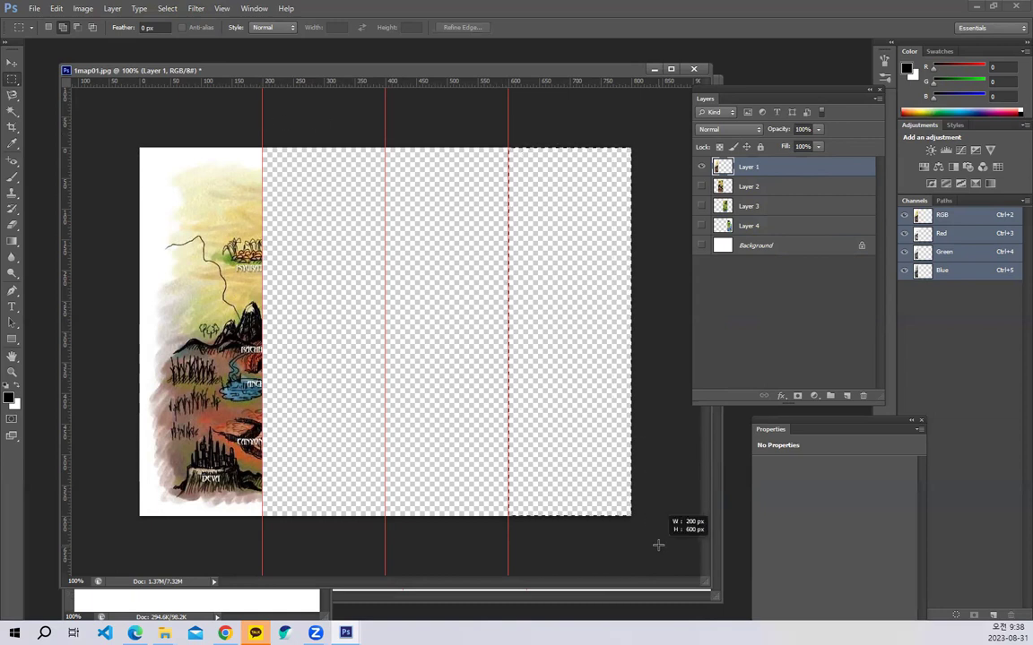
right_click(593, 330)
click(657, 454)
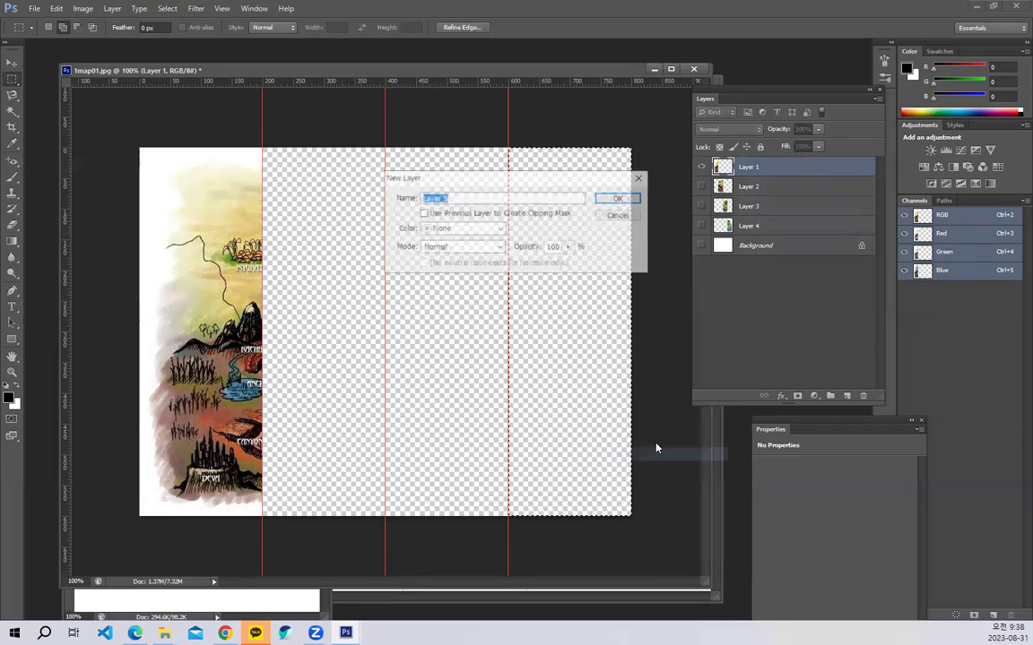
click(617, 219)
right_click(614, 225)
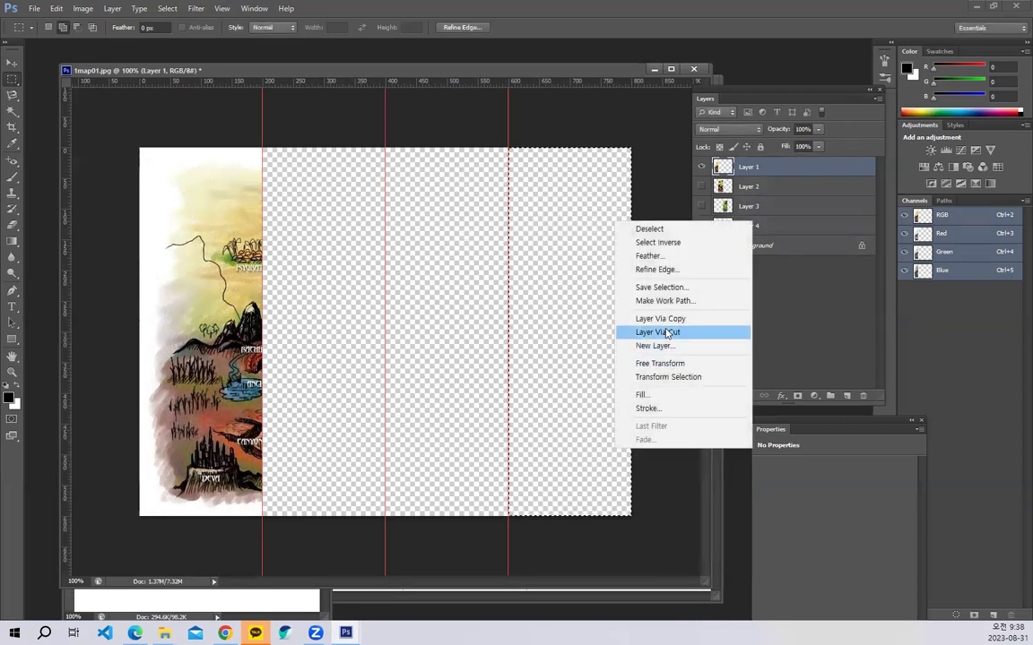
click(665, 334)
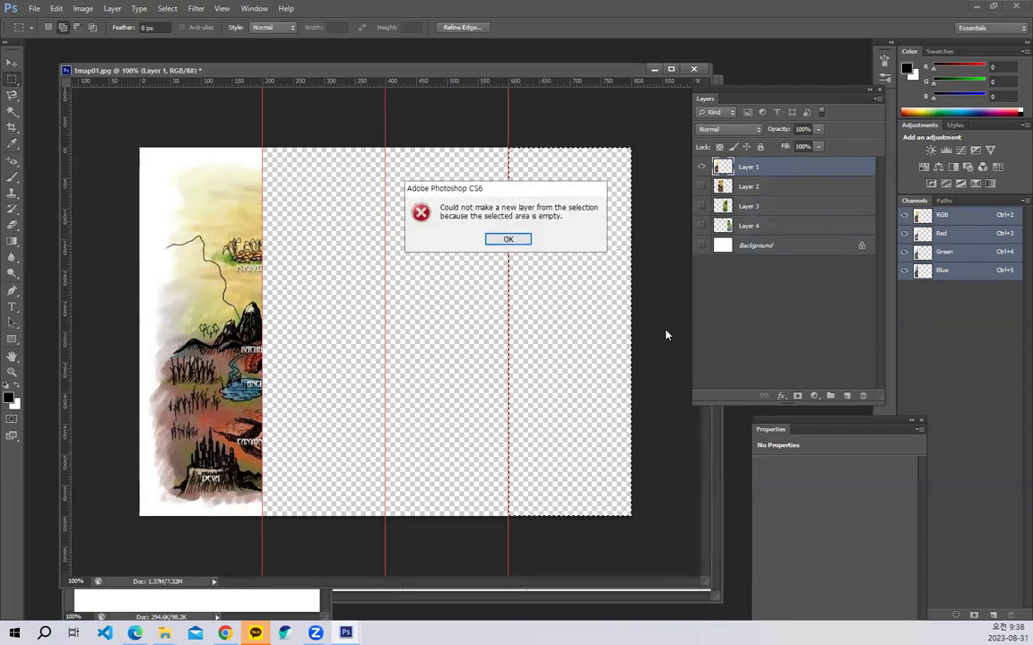
click(507, 238)
Show Layer 2, Layer 3, Layer 4 and the Background again, and clear the selection.
click(702, 186)
click(702, 205)
click(702, 225)
click(702, 244)
click(563, 334)
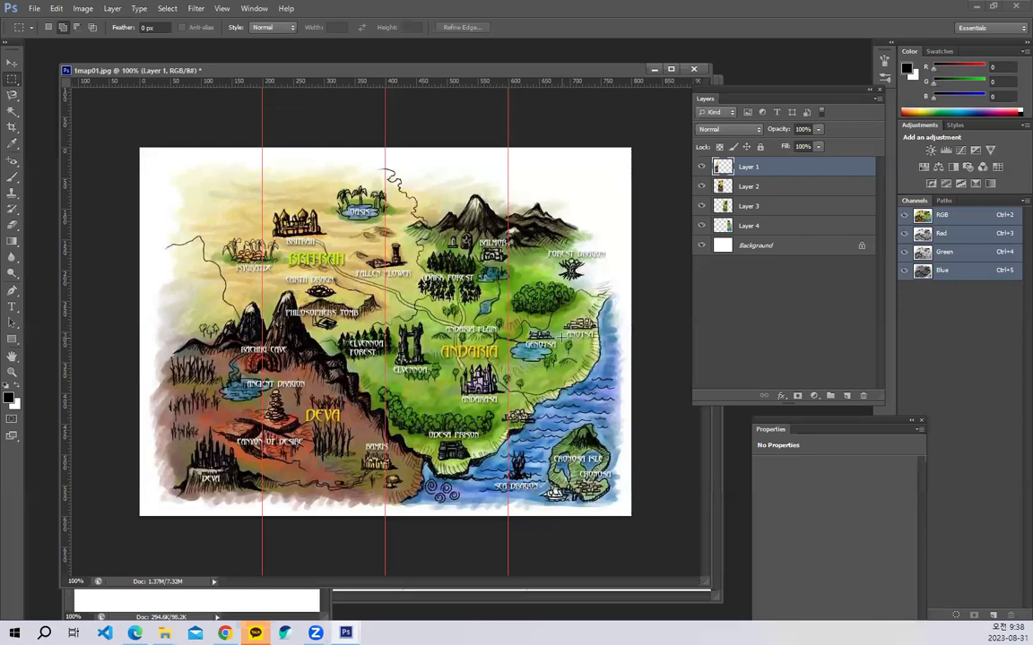
Enlarge the 1map01.jpg canvas by a relative 600 px in width and 600 px in height, anchored at the centre.
drag(341, 75, 341, 79)
right_click(342, 77)
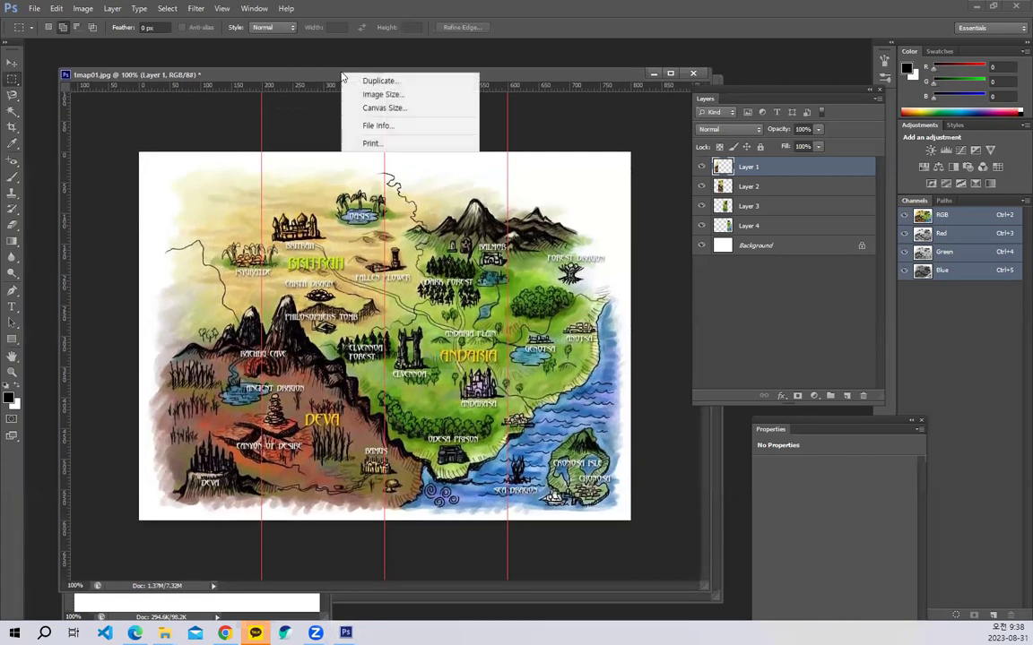
click(374, 109)
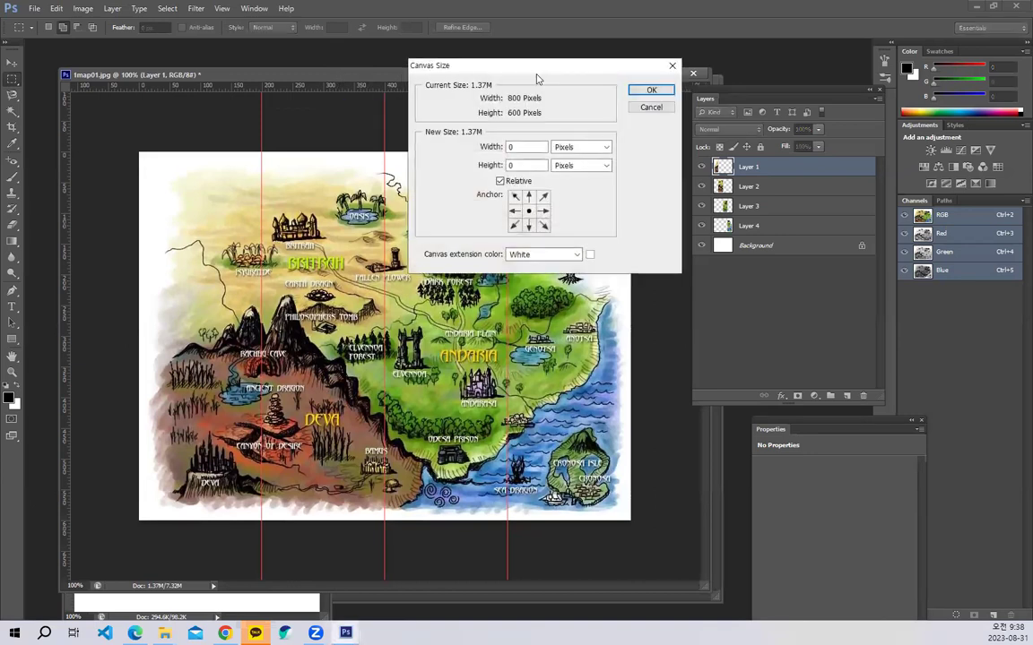
drag(484, 70, 390, 71)
click(436, 200)
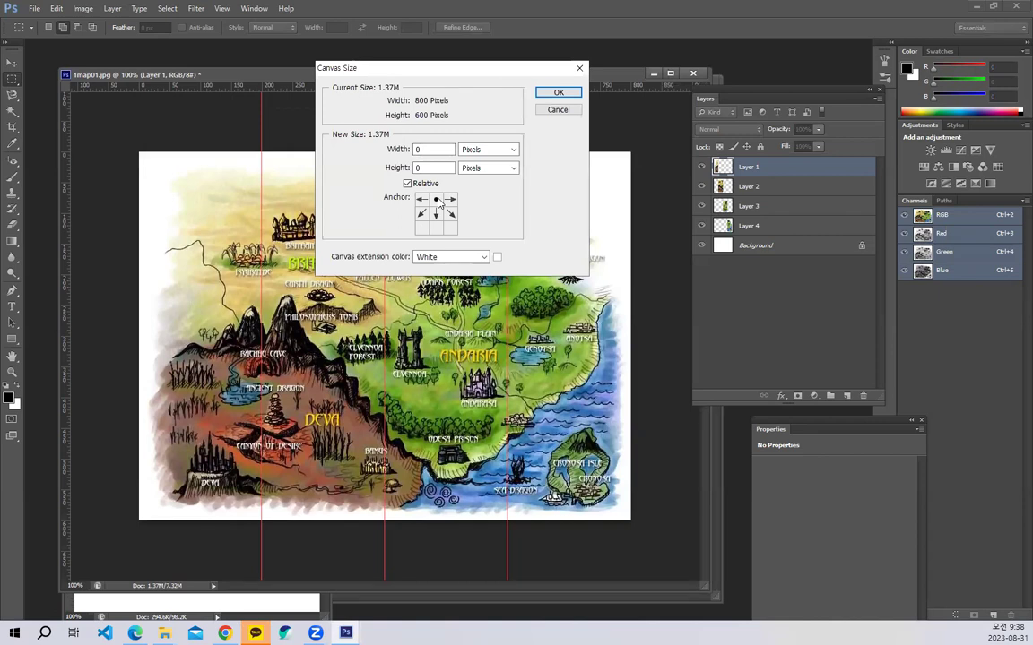
click(437, 213)
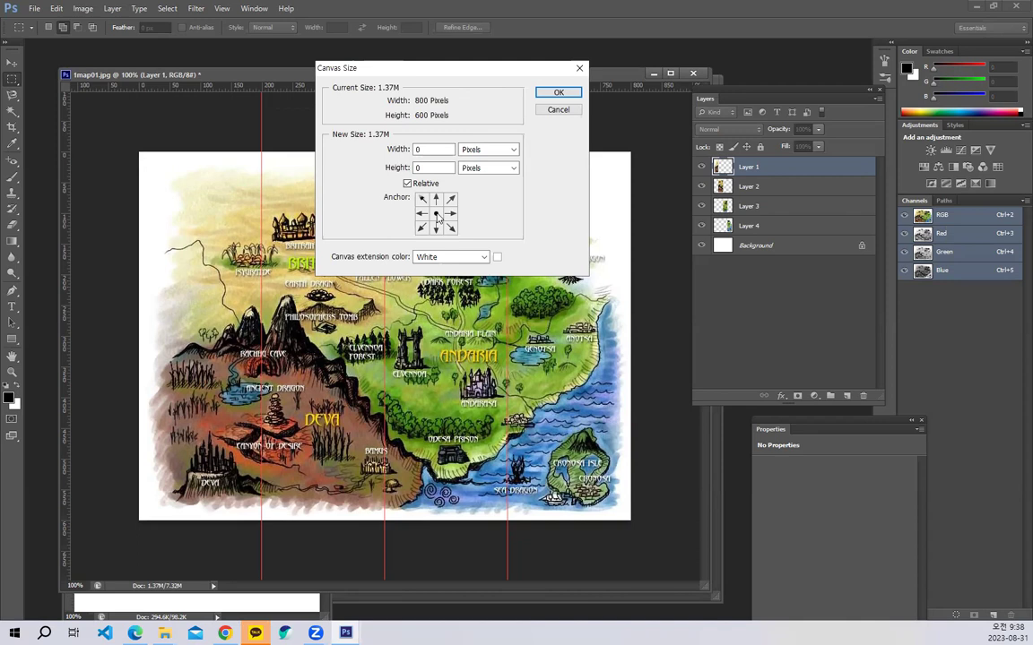
key(Tab)
text(600)
key(Tab)
text(600)
key(Tab)
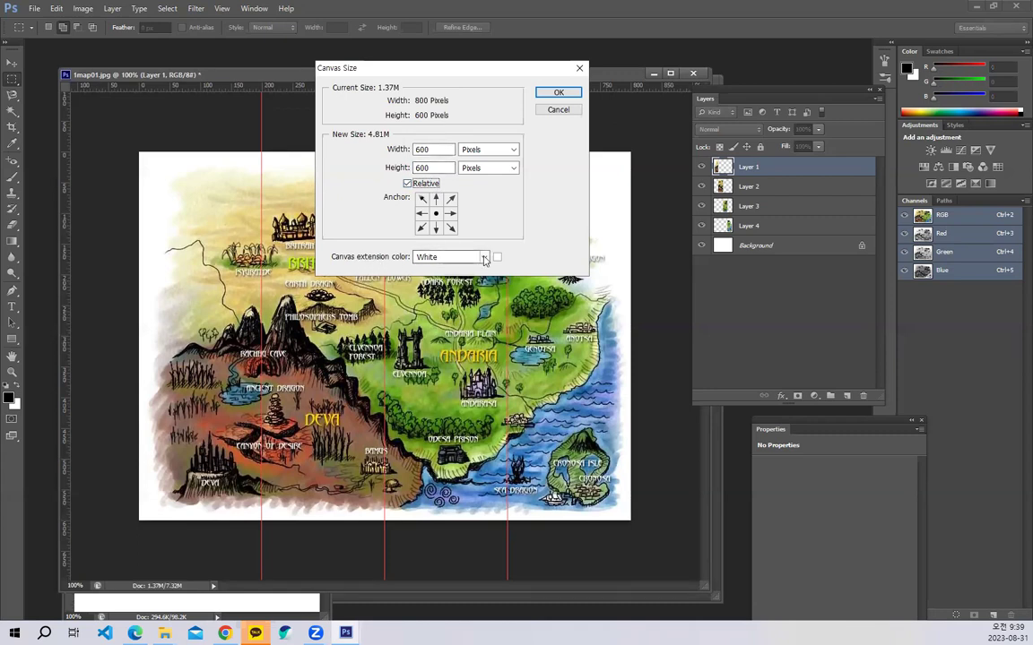
click(556, 93)
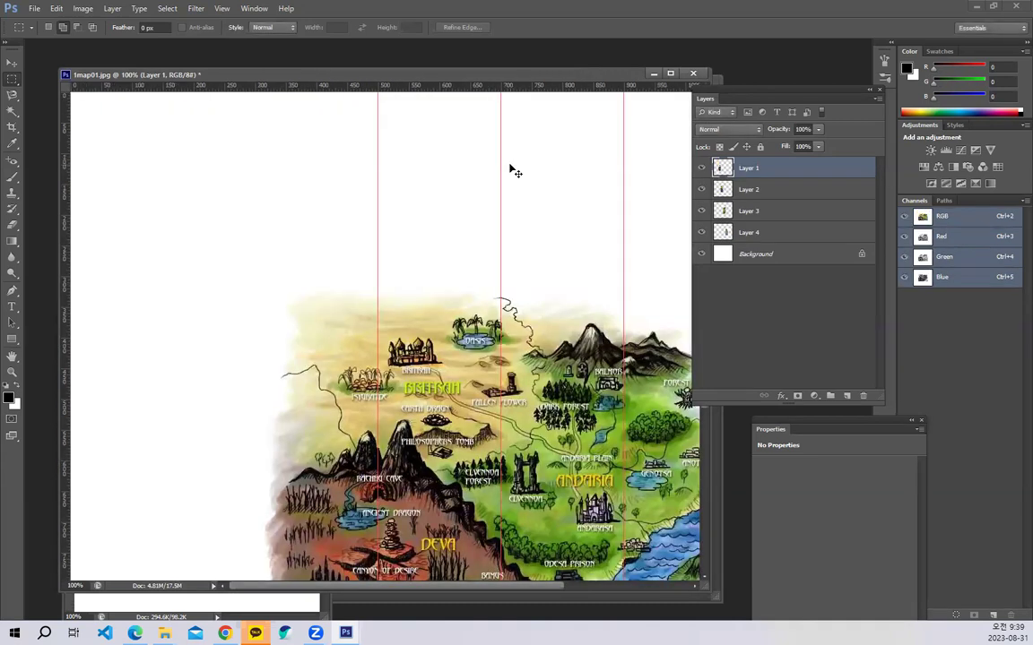
Look at the finished folded map in 1map01(완성).psd and check which strip Layer 1 holds by toggling its visibility.
key(ctrl+minus)
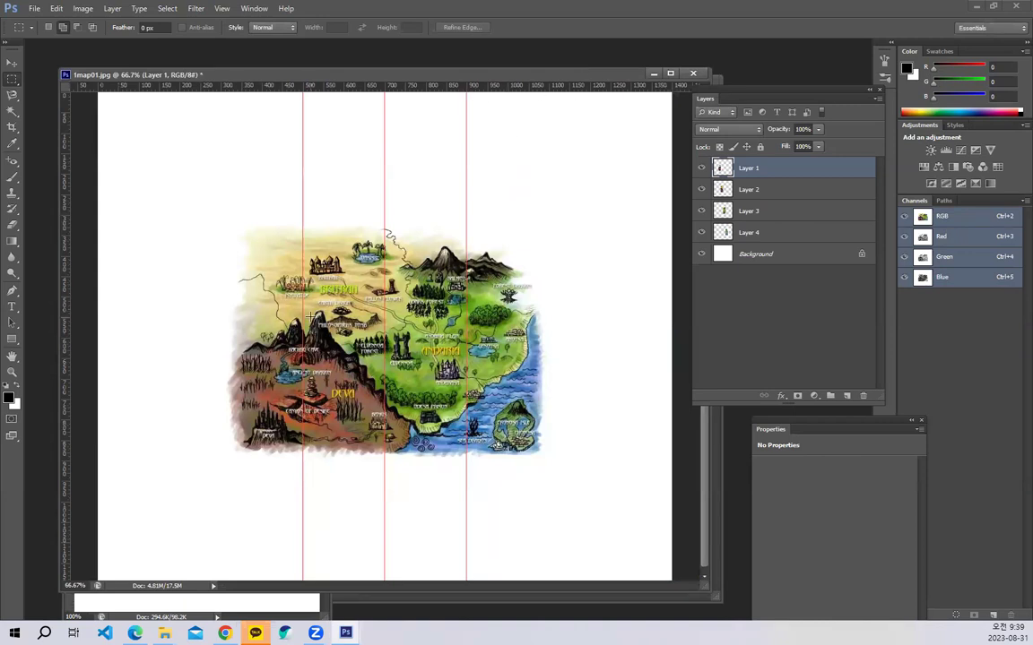
drag(417, 80, 410, 320)
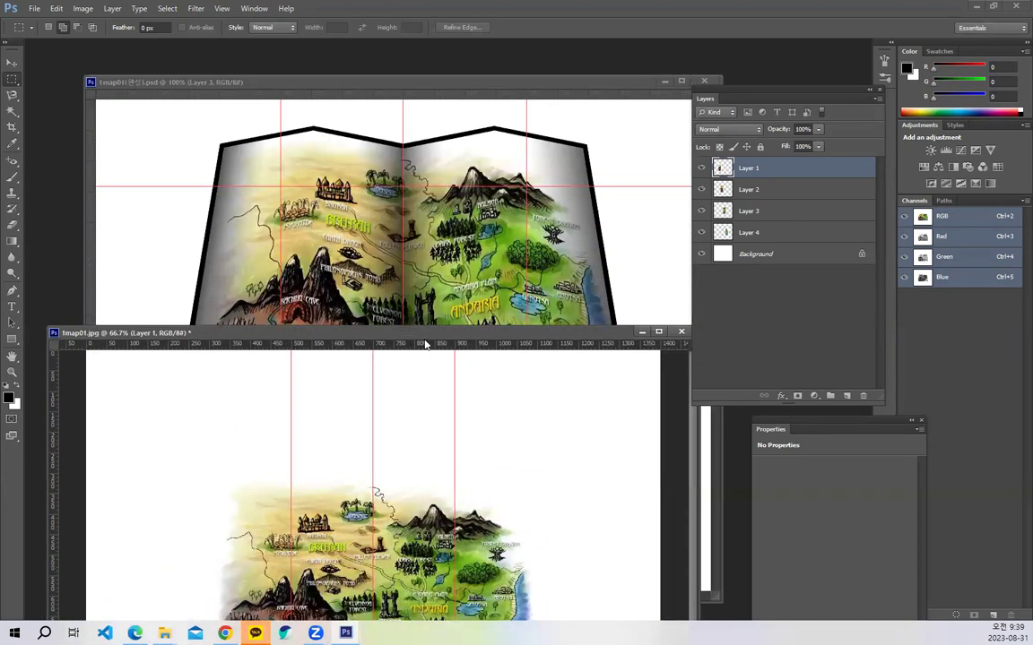
drag(426, 334, 422, 76)
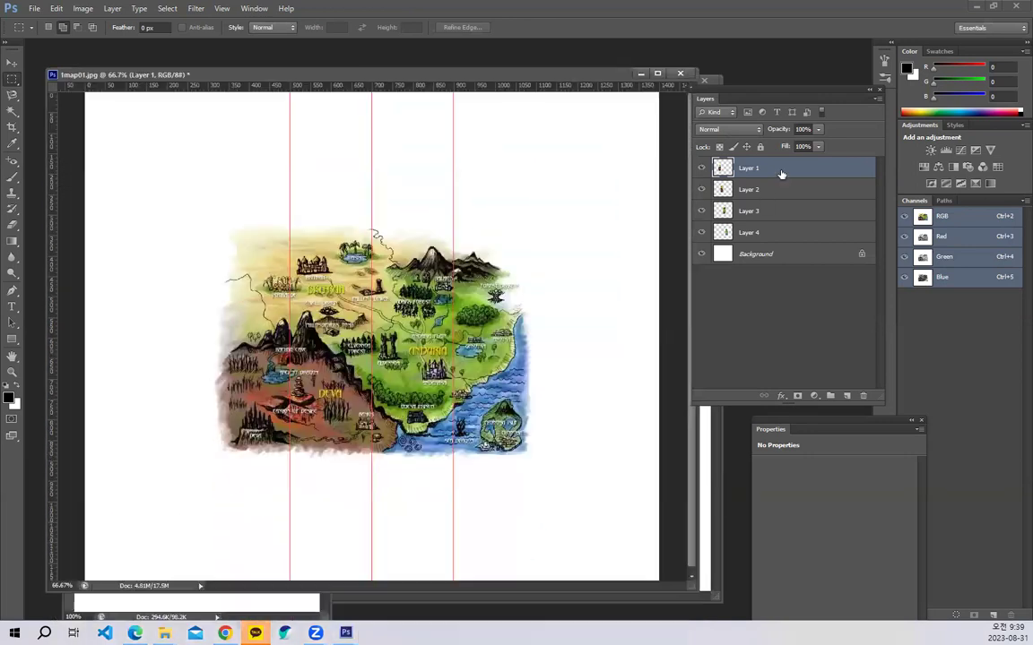
click(701, 168)
click(701, 168)
click(701, 169)
click(701, 169)
Skew Layer 1 vertically by about -32.8° with Free Transform, raising its edge along the 500 px guide.
key(ctrl+t)
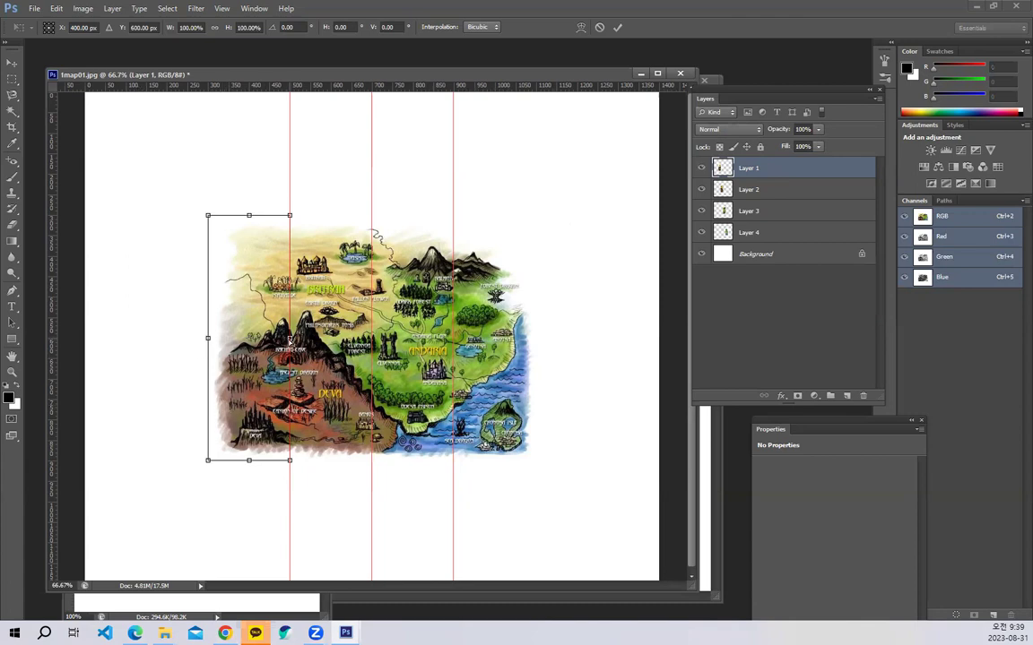
mouse_move(289, 338)
mouse_down()
mouse_move(290, 310)
mouse_move(290, 322)
mouse_up()
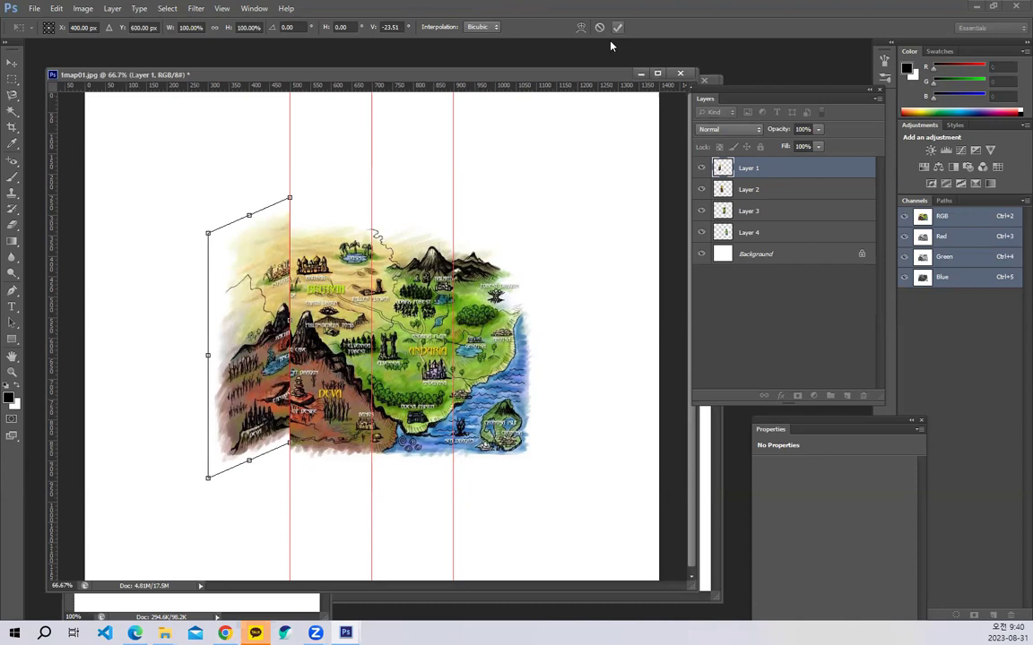
key(ctrl+z)
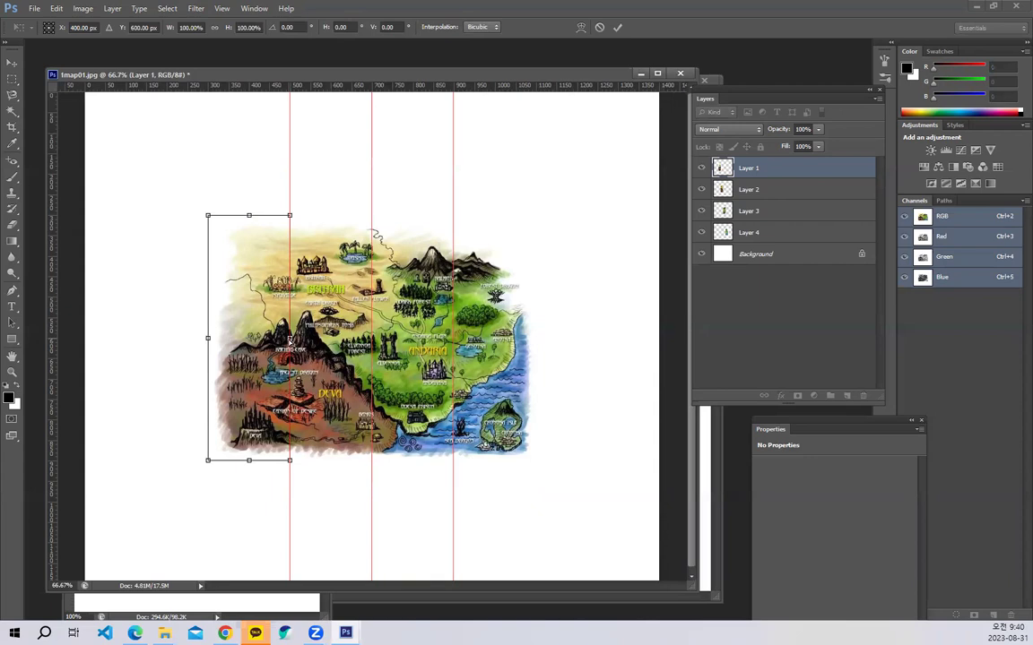
drag(289, 338, 290, 312)
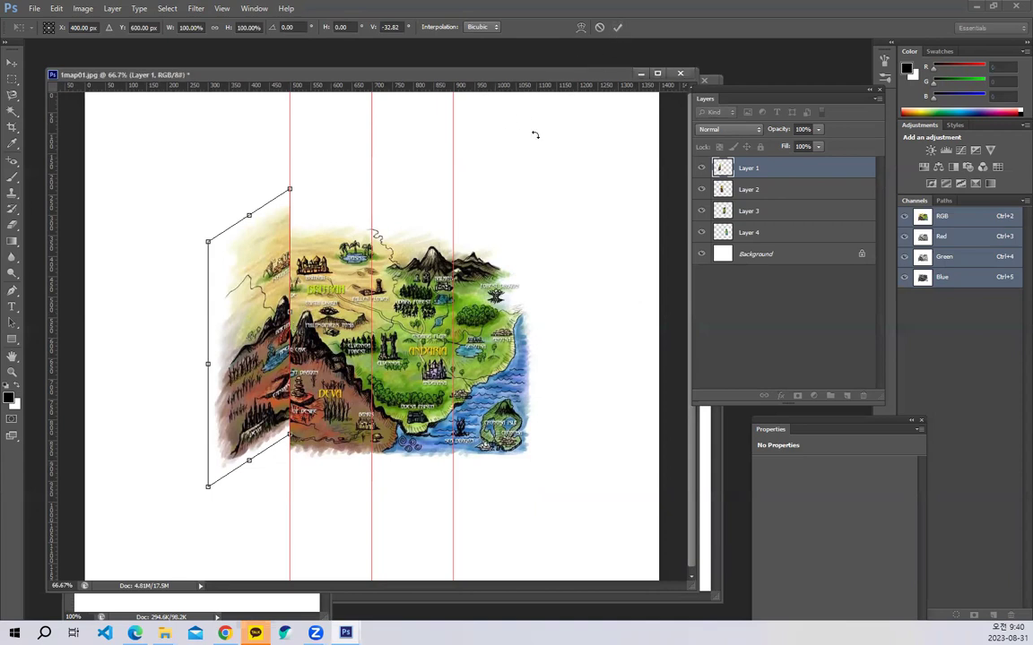
click(618, 27)
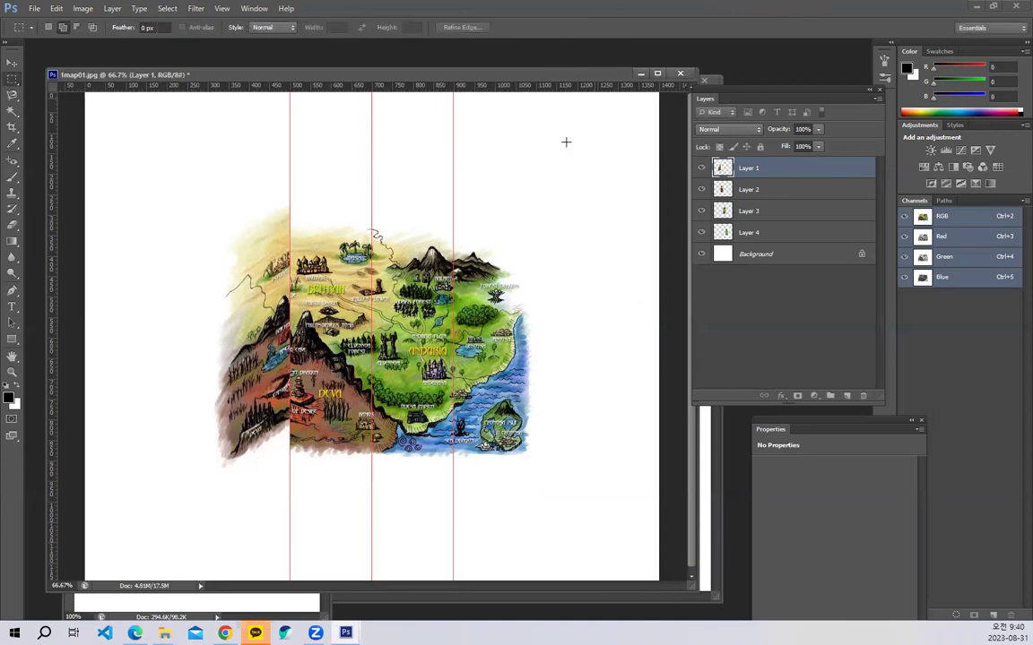
Skew Layer 2 vertically by about 34° with Free Transform so its raised edge meets Layer 1's.
click(773, 189)
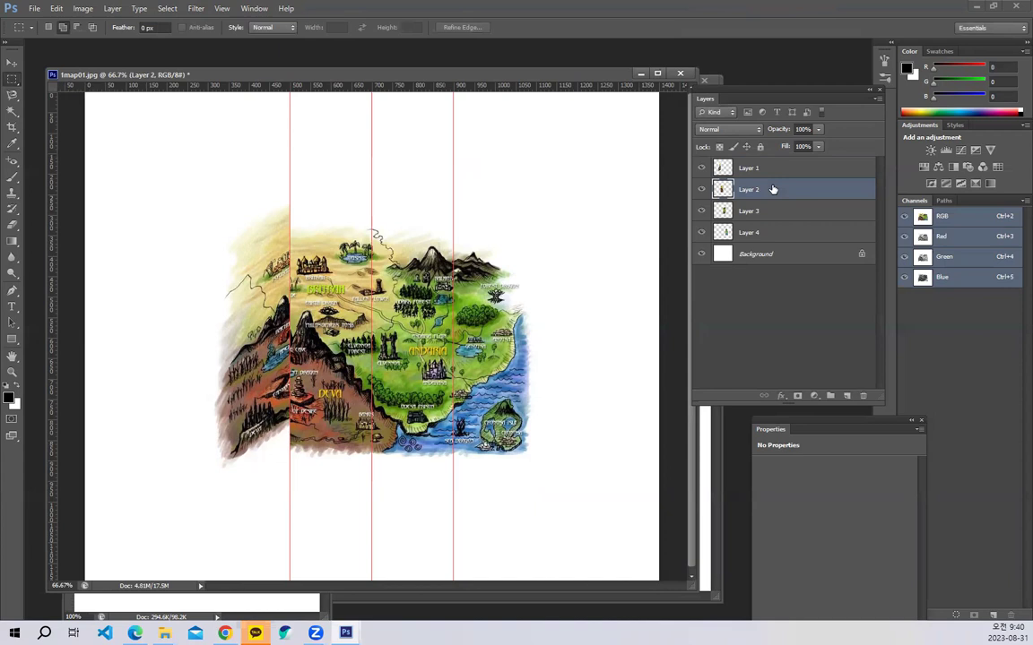
key(ctrl+t)
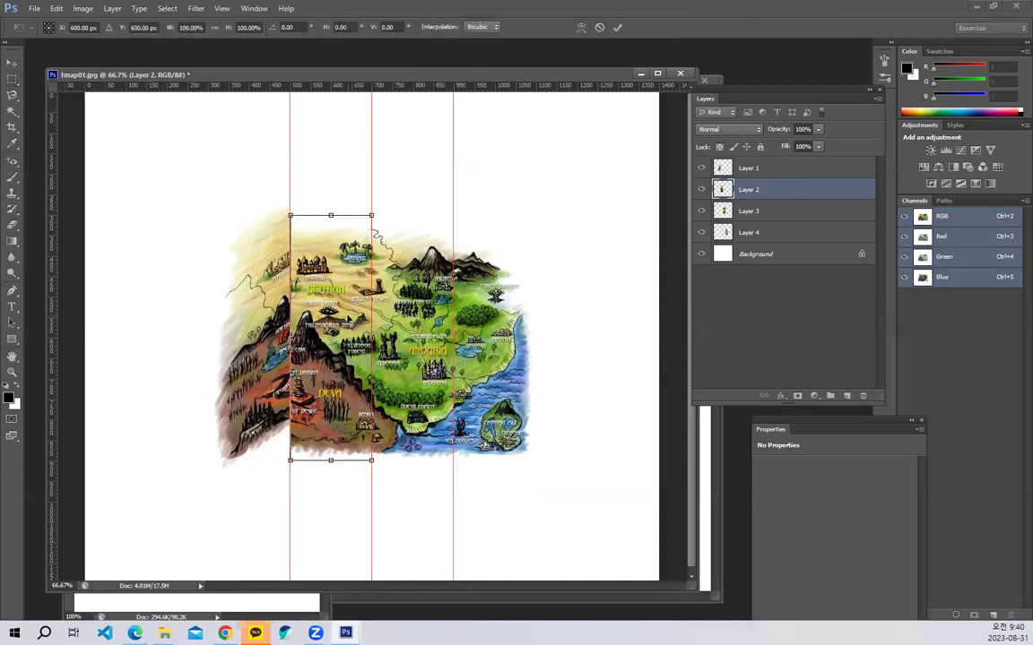
drag(289, 338, 291, 314)
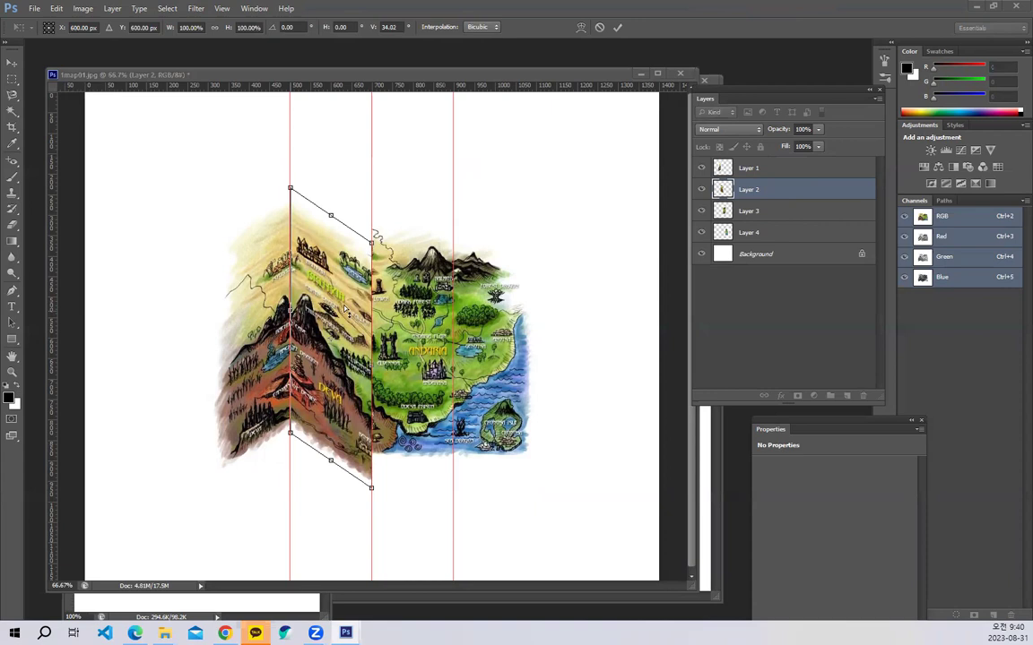
click(616, 30)
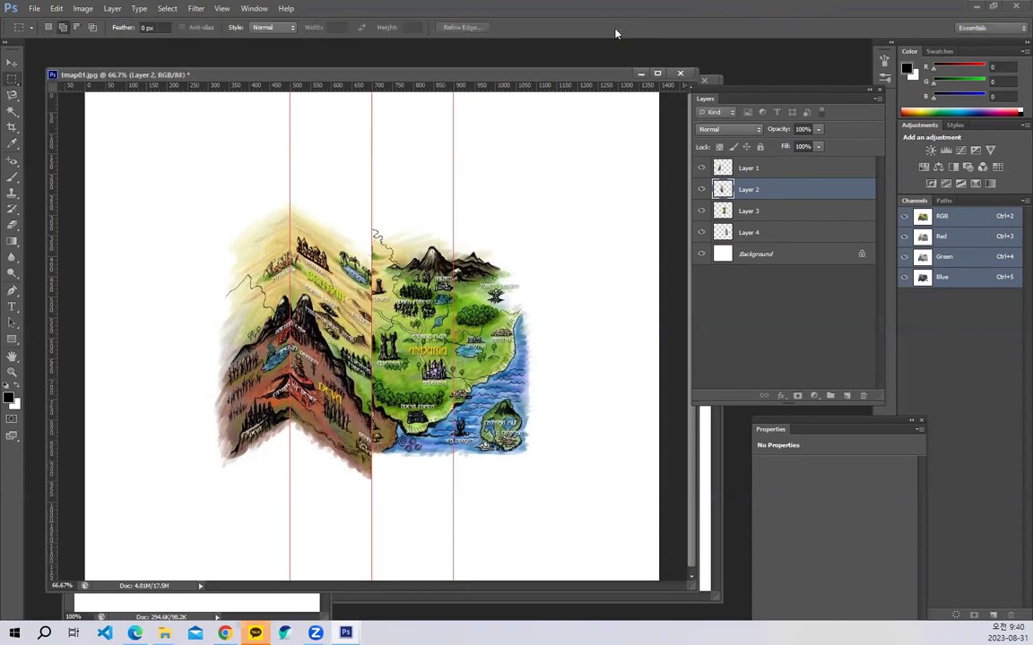
Skew Layer 3 vertically by about -34.6° with Free Transform so its lowered edge meets Layer 2's.
click(776, 211)
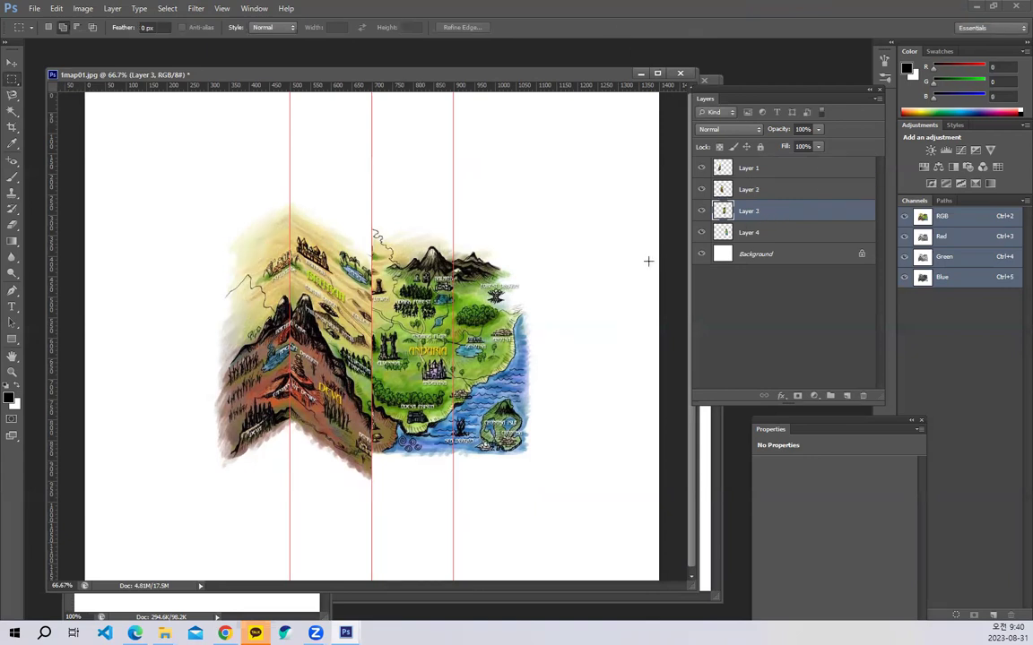
key(ctrl+t)
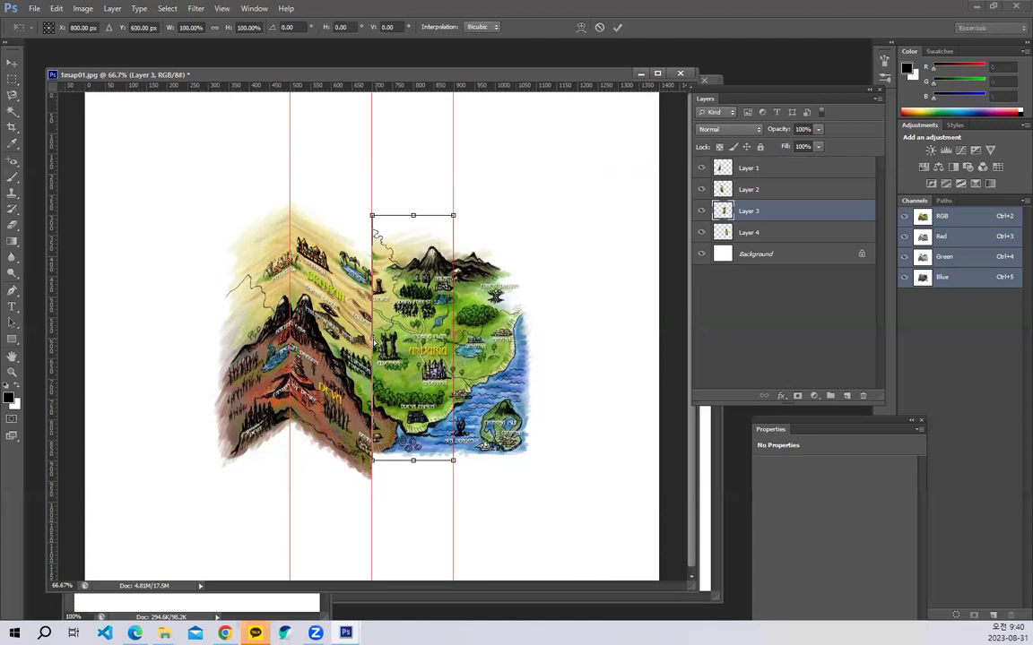
drag(373, 341, 368, 368)
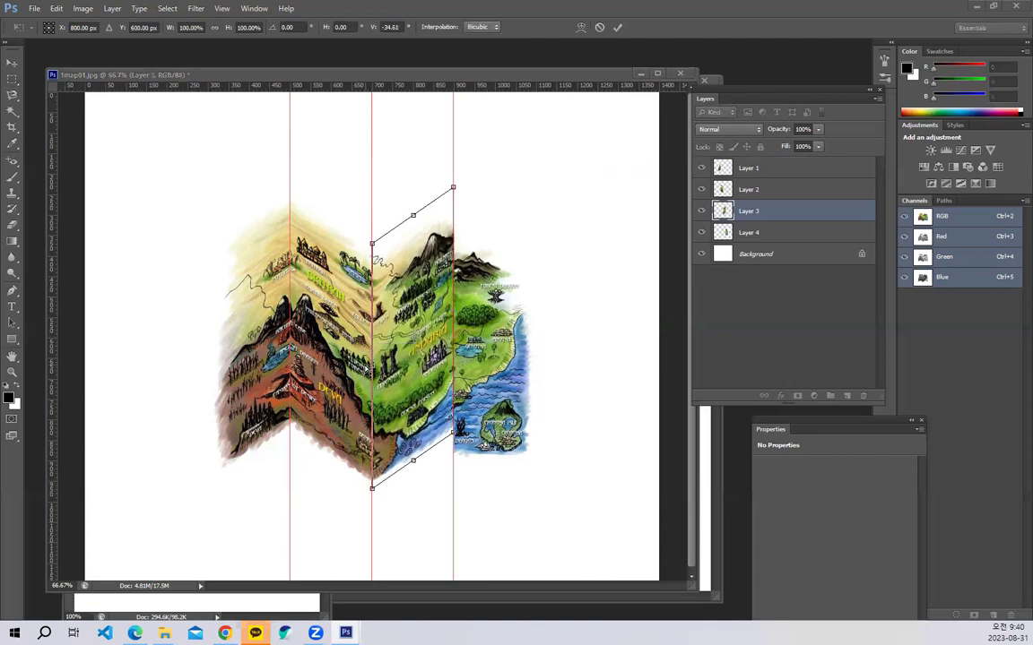
click(617, 28)
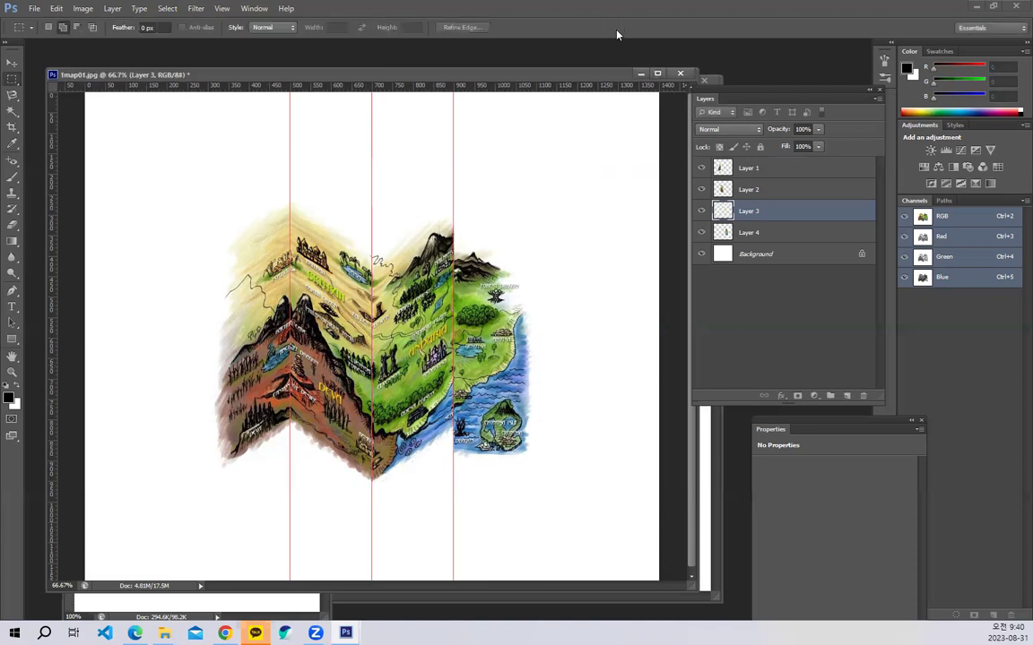
Skew Layer 4 vertically by about 36.3° with Free Transform so its raised edge meets Layer 3's.
click(757, 235)
key(ctrl+t)
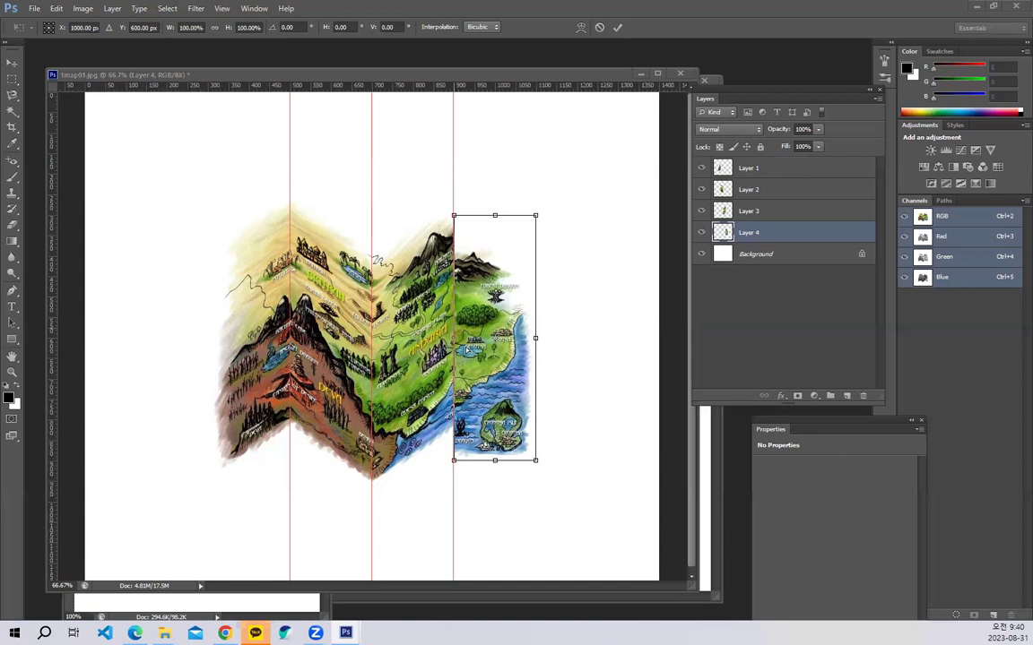
click(618, 29)
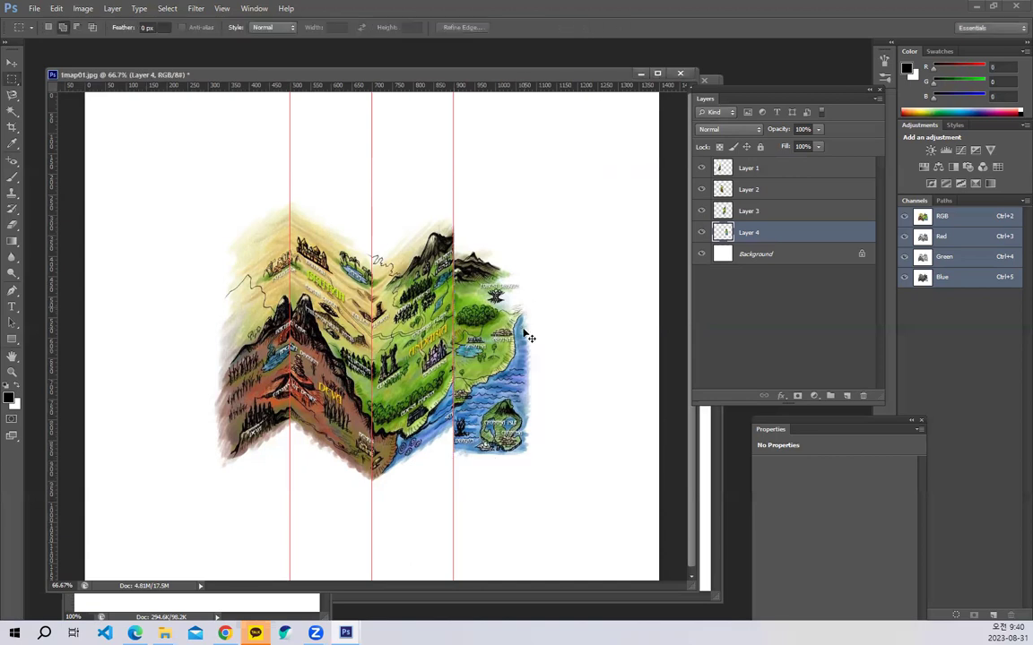
key(ctrl+t)
drag(457, 341, 454, 310)
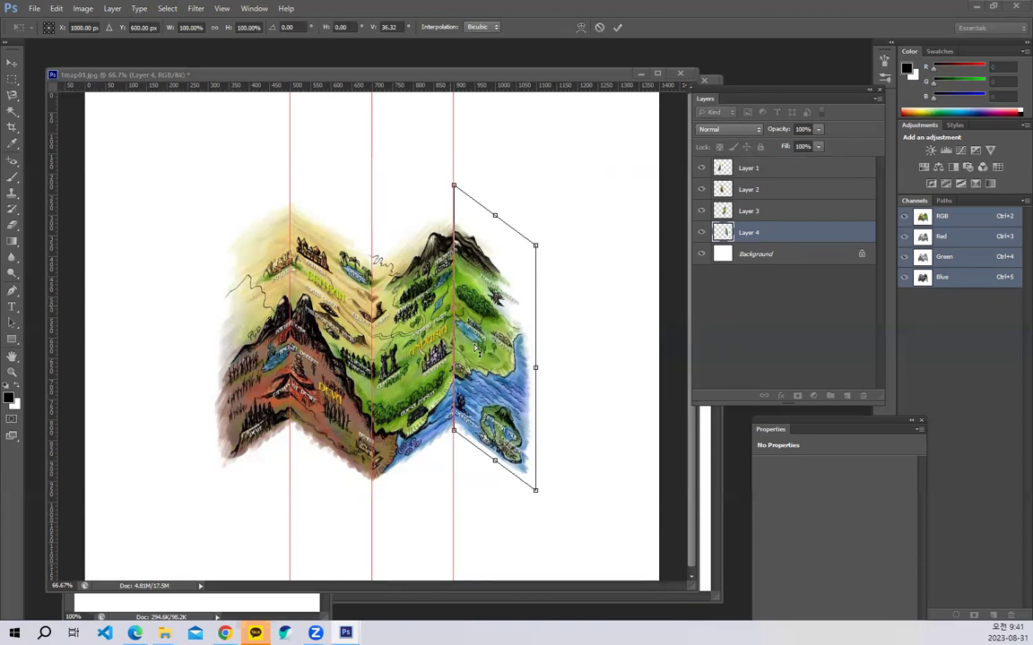
click(617, 28)
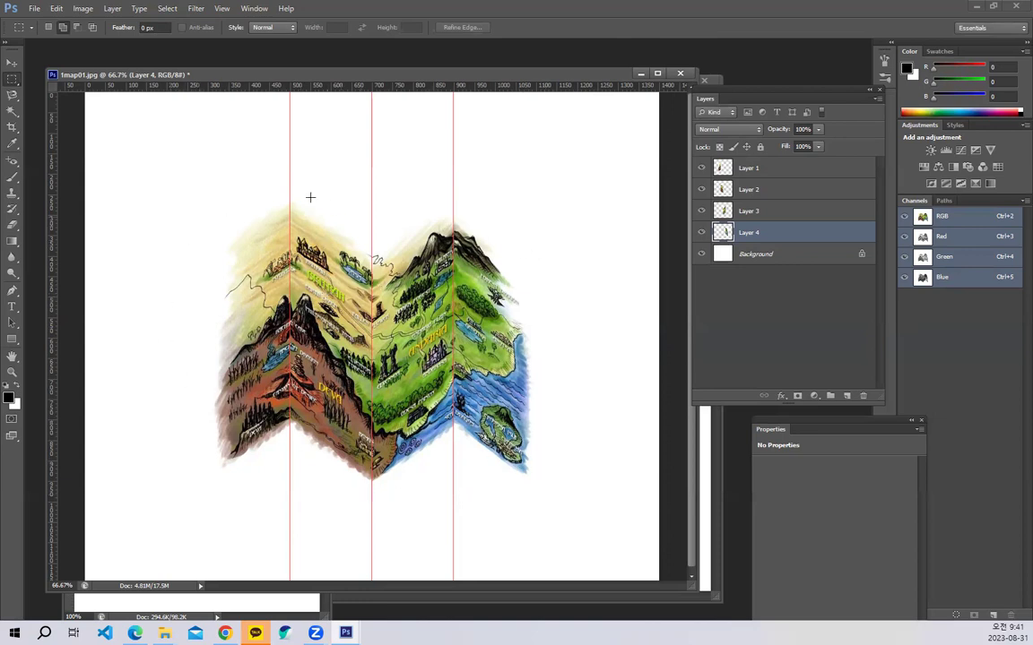
Select Layer 1 through Layer 4 together, leaving the Background out.
click(782, 173)
shift+click(766, 234)
click(775, 169)
shift+click(772, 234)
click(771, 169)
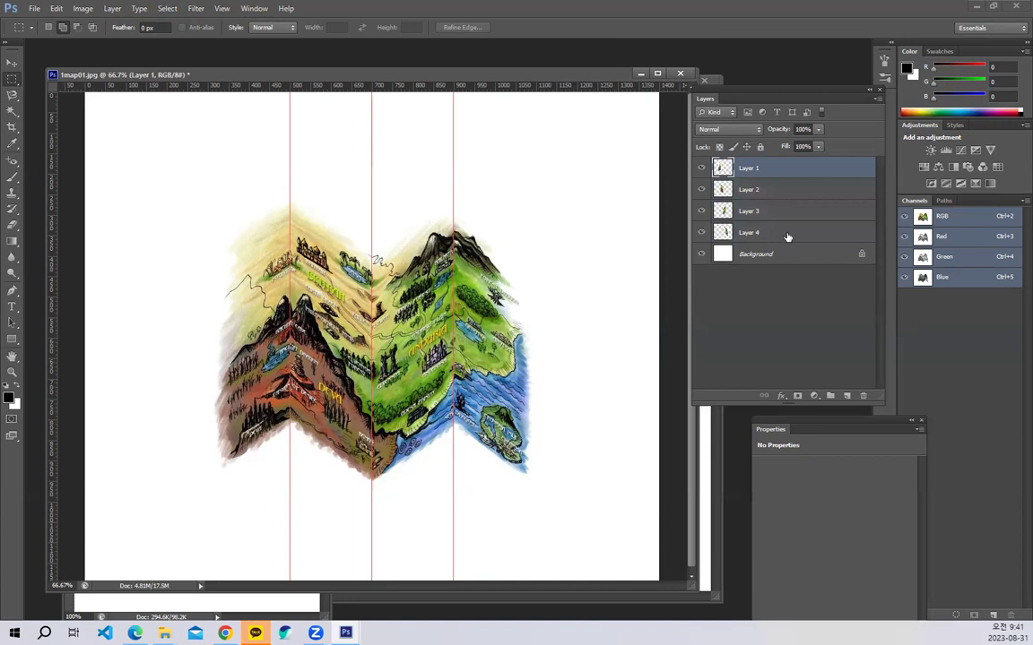
shift+click(787, 237)
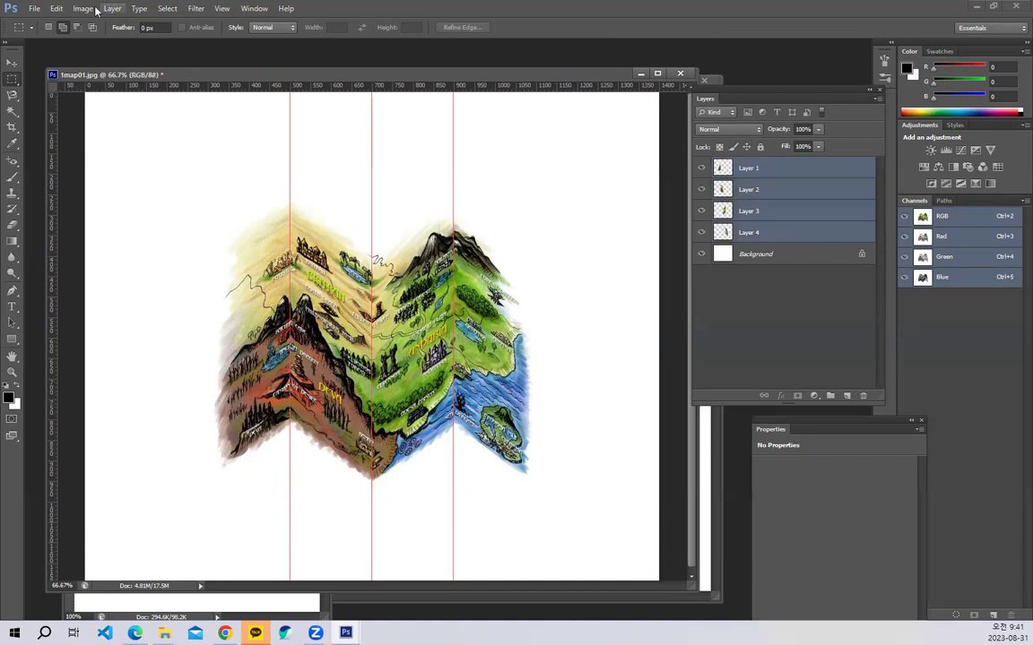
Create a new blank document with a white background, accepting the offered settings.
click(35, 9)
click(44, 23)
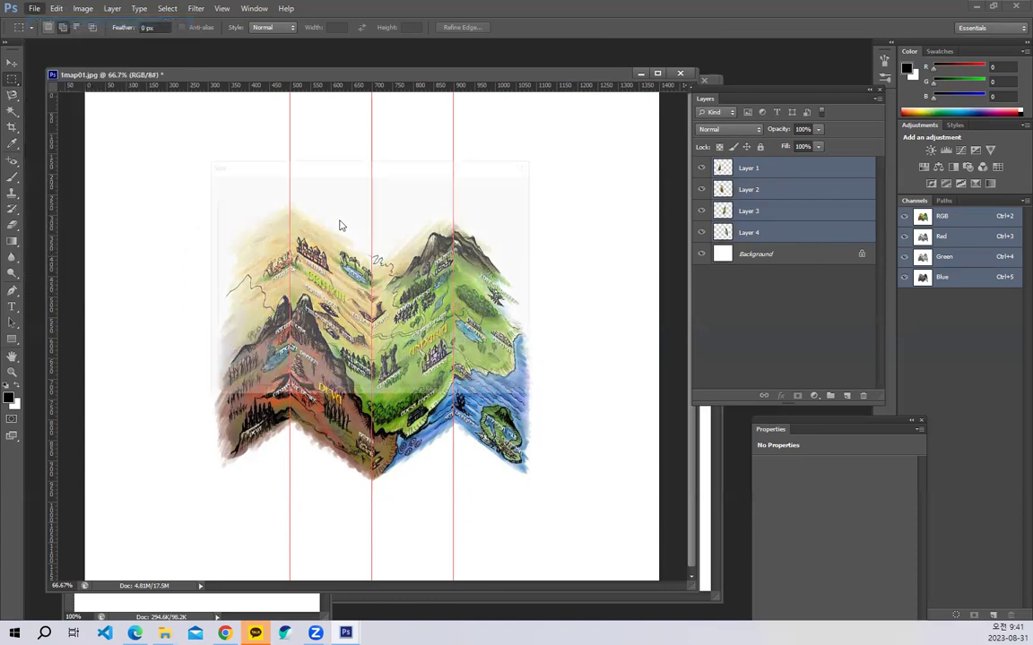
click(489, 189)
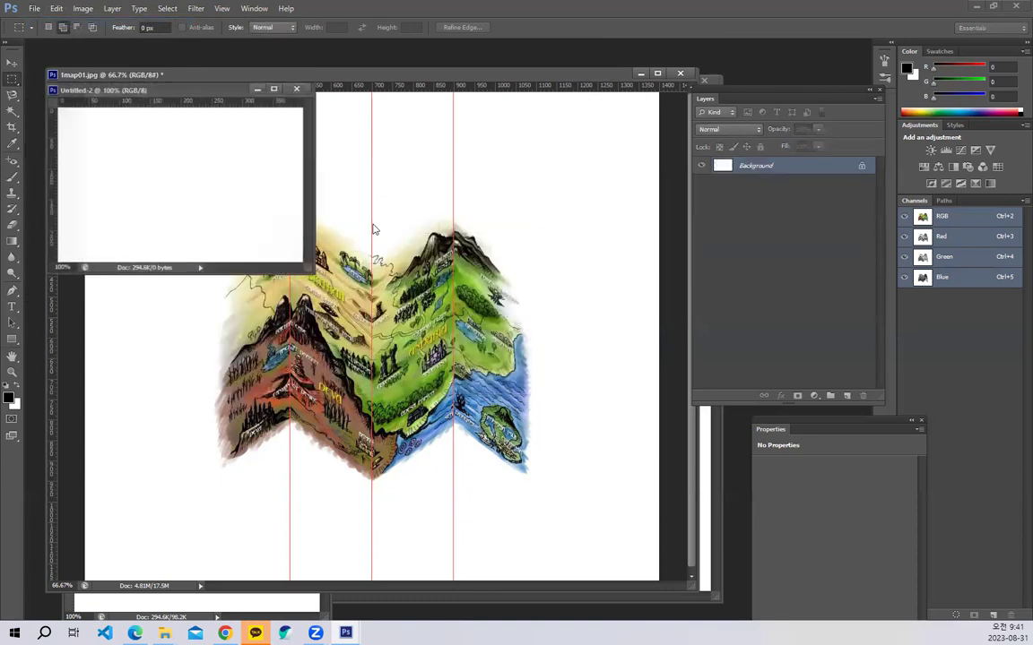
Write the two-line text note "레이어 병합" and "Ctrl + E" in the blank document and shift it slightly lower.
click(11, 307)
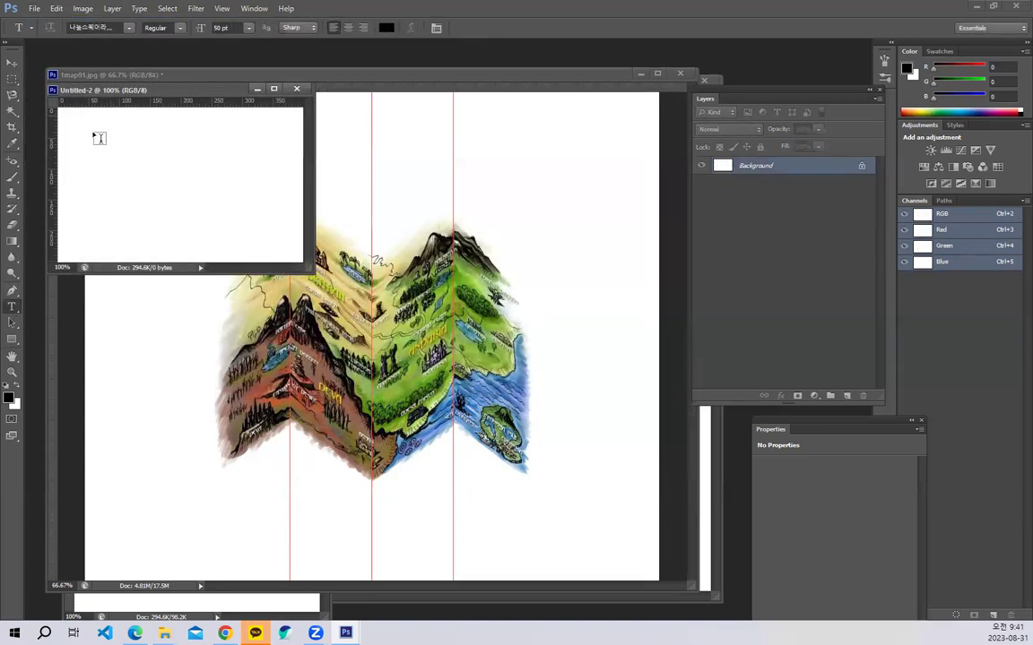
click(98, 139)
text(f)
key(BackSpace)
key(Hangul)
text(렝)
text(이어 병합)
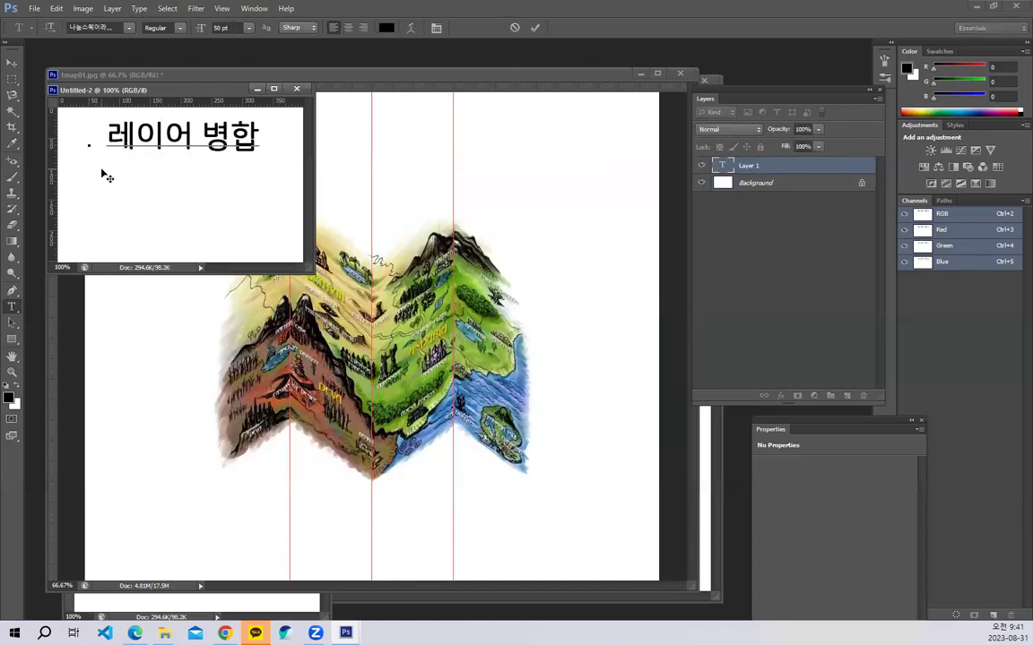
key(Return)
text(Ctrl + E)
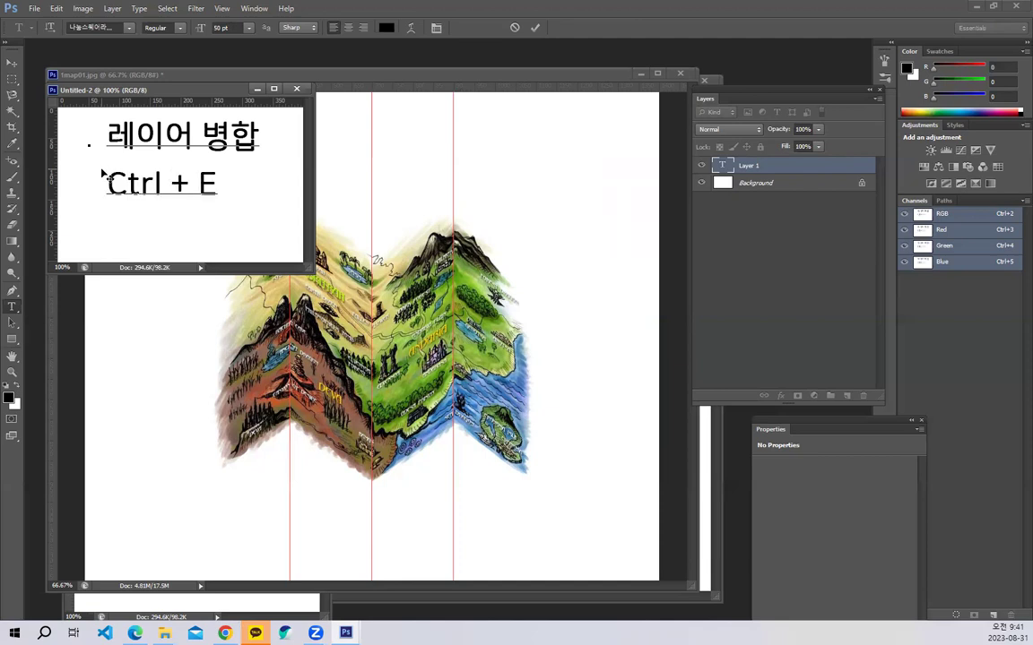
click(12, 63)
drag(162, 159, 159, 173)
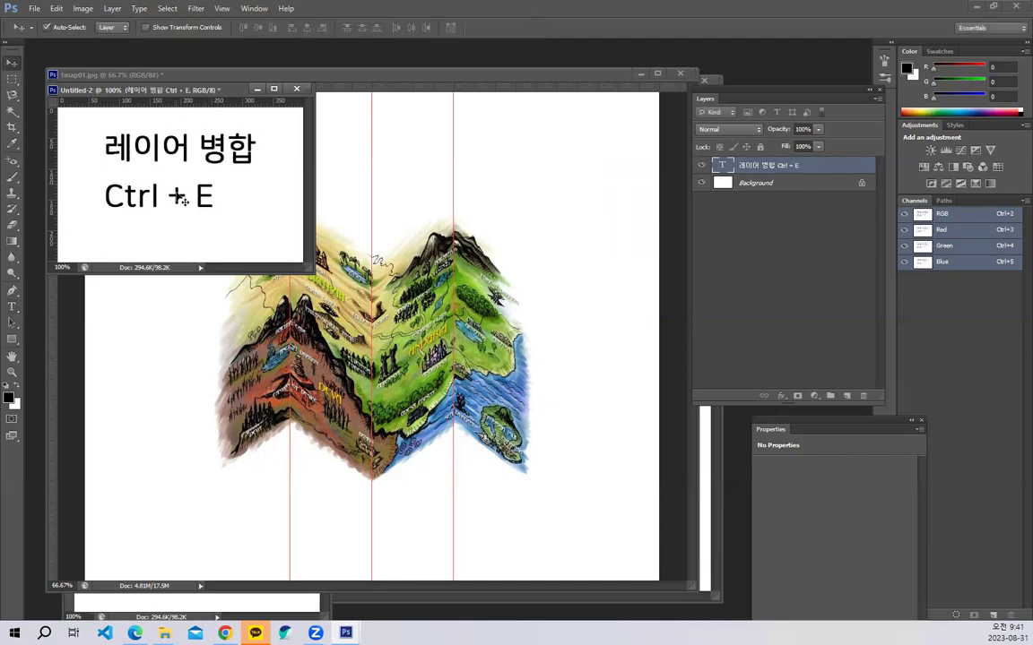
Merge the four selected map layers of 1map01.jpg into one layer and move its document window lower.
click(399, 87)
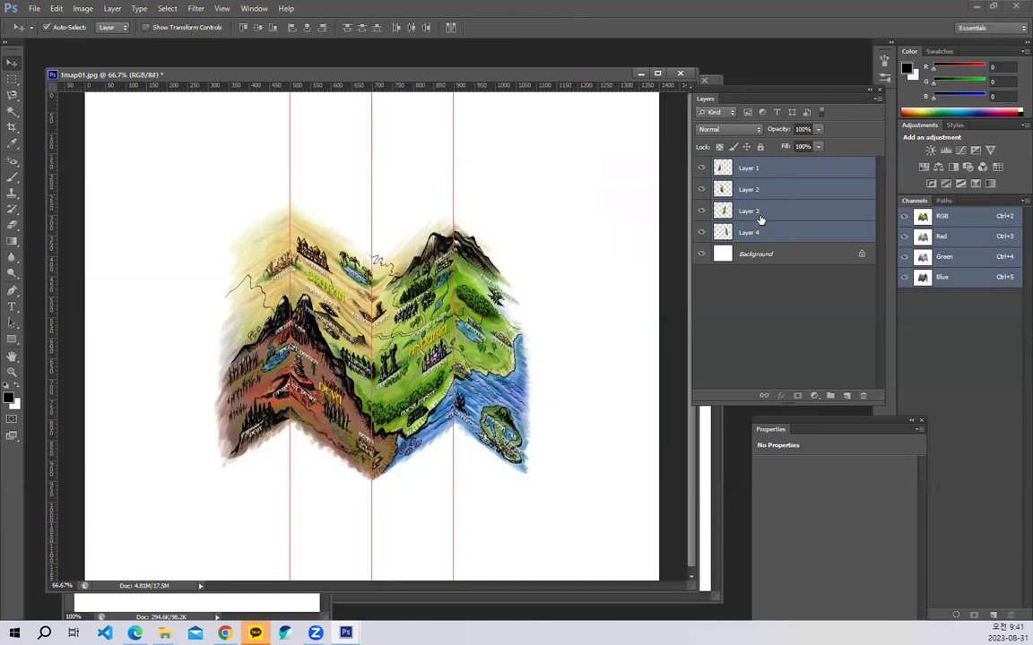
key(ctrl+e)
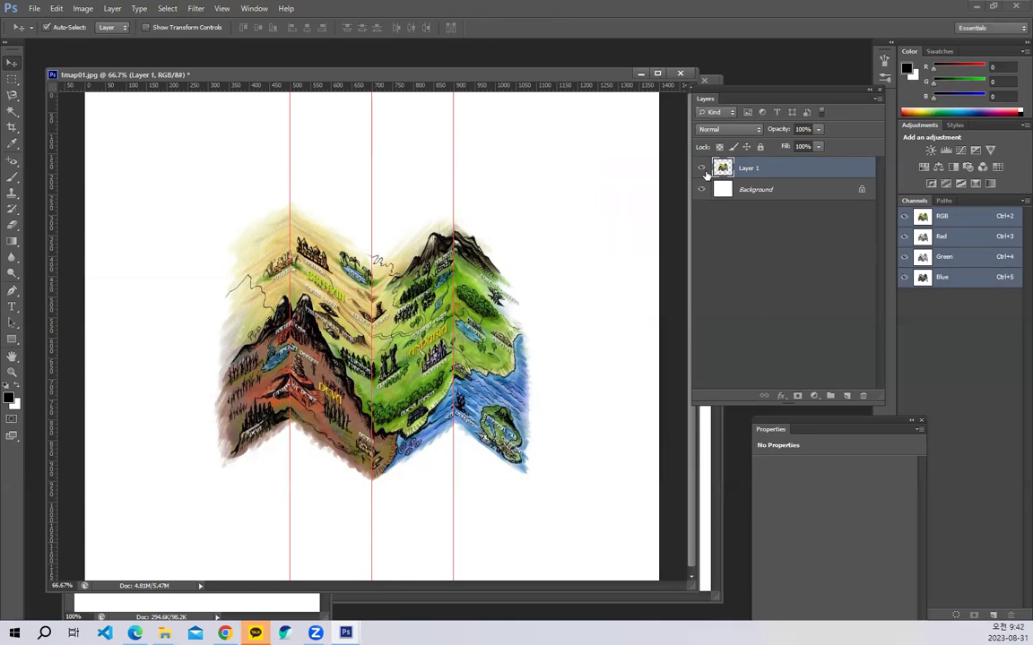
drag(425, 76, 466, 111)
Add a black Stroke layer style to the merged map layer, 18 px in size and positioned Inside.
click(780, 396)
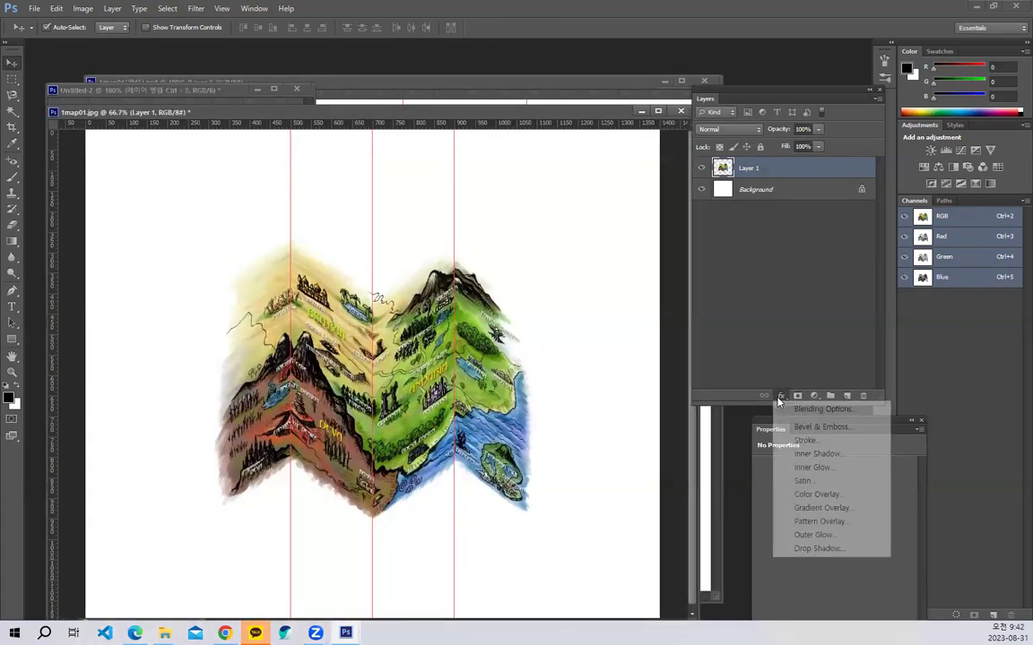
click(804, 441)
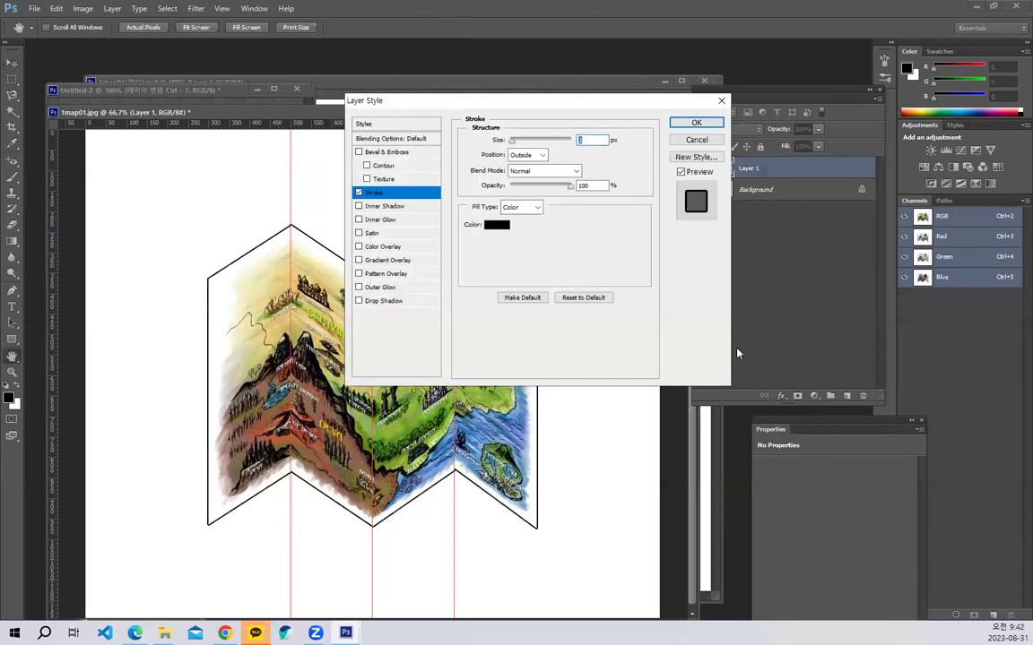
drag(516, 141, 520, 140)
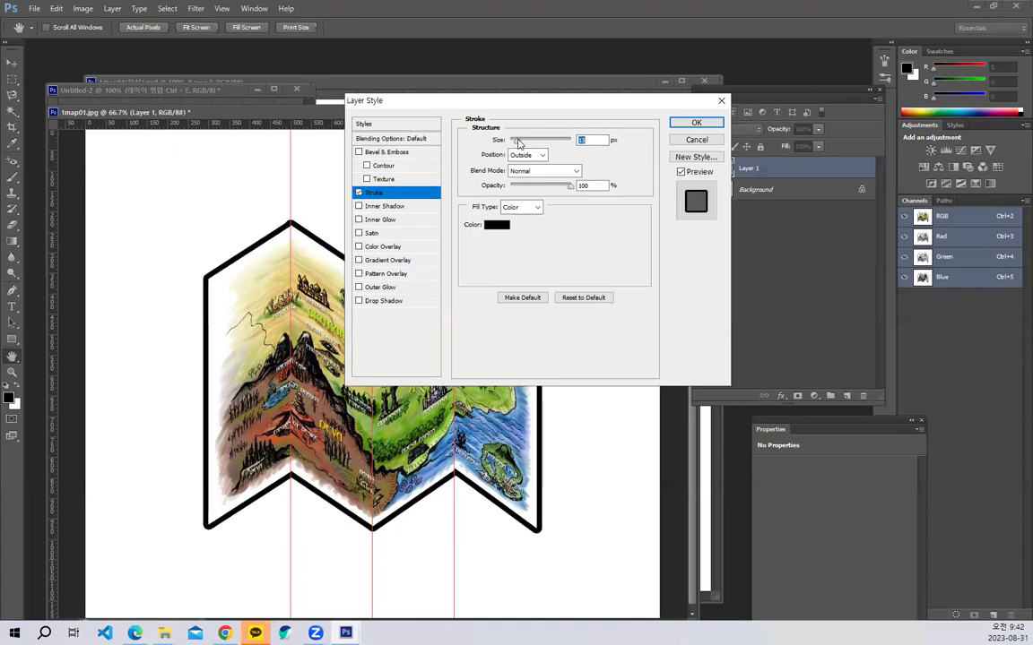
click(535, 155)
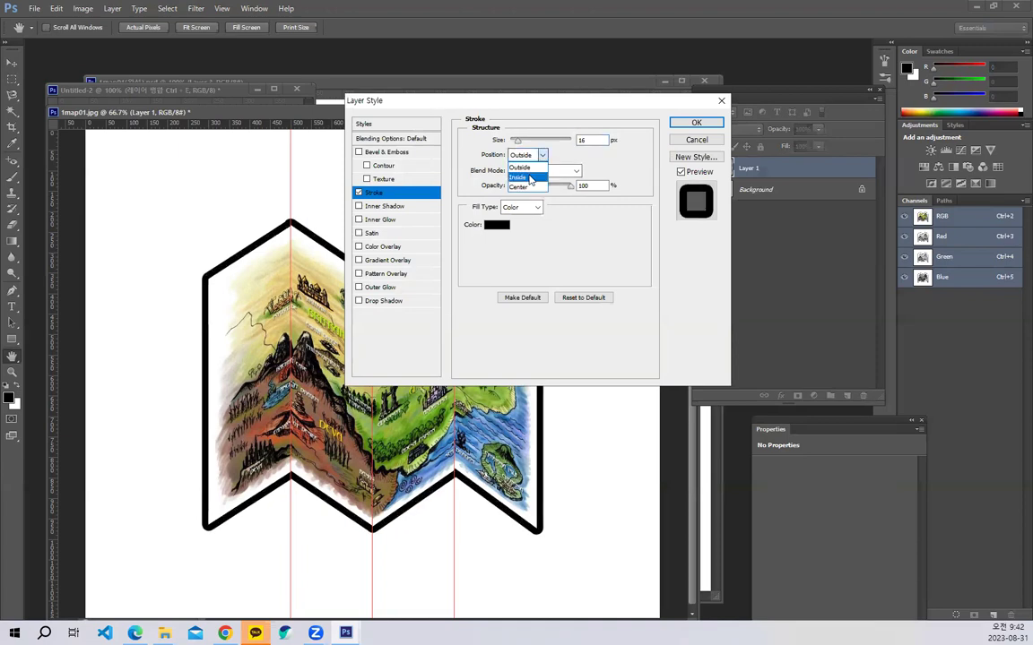
click(528, 178)
drag(517, 141, 518, 146)
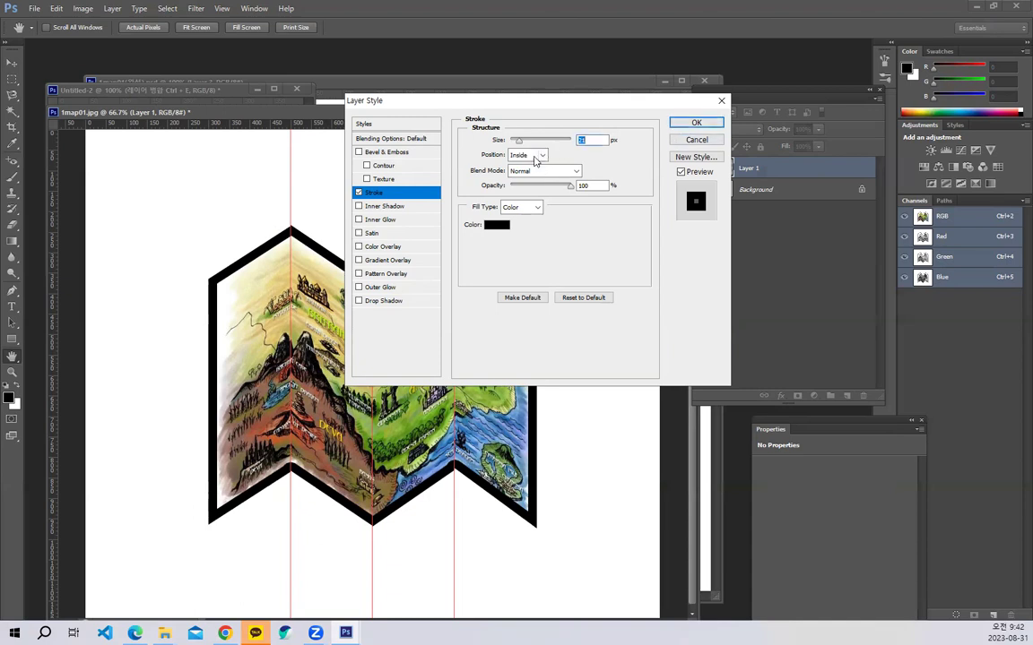
drag(518, 145, 518, 146)
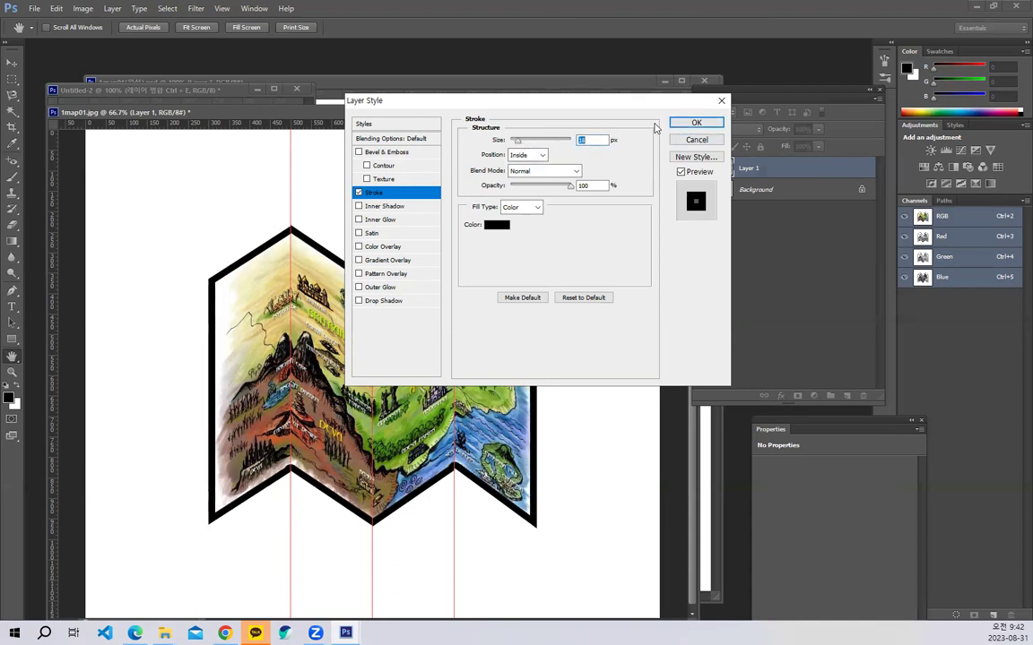
click(697, 123)
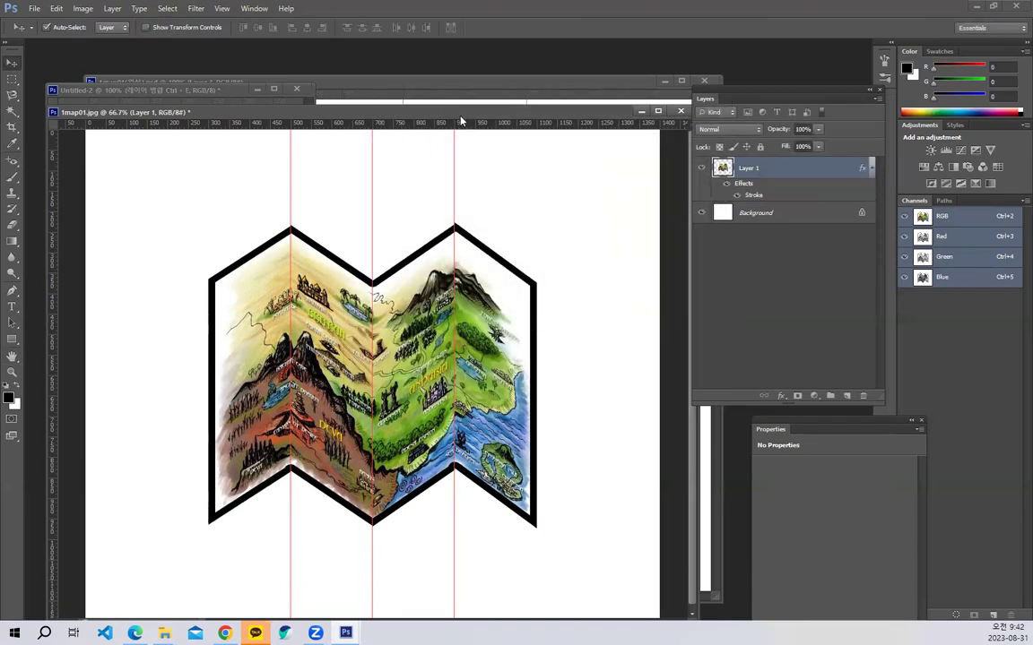
Examine the finished folded map in 1map01(완성).psd, move its window aside and return to 1map01.jpg.
click(471, 81)
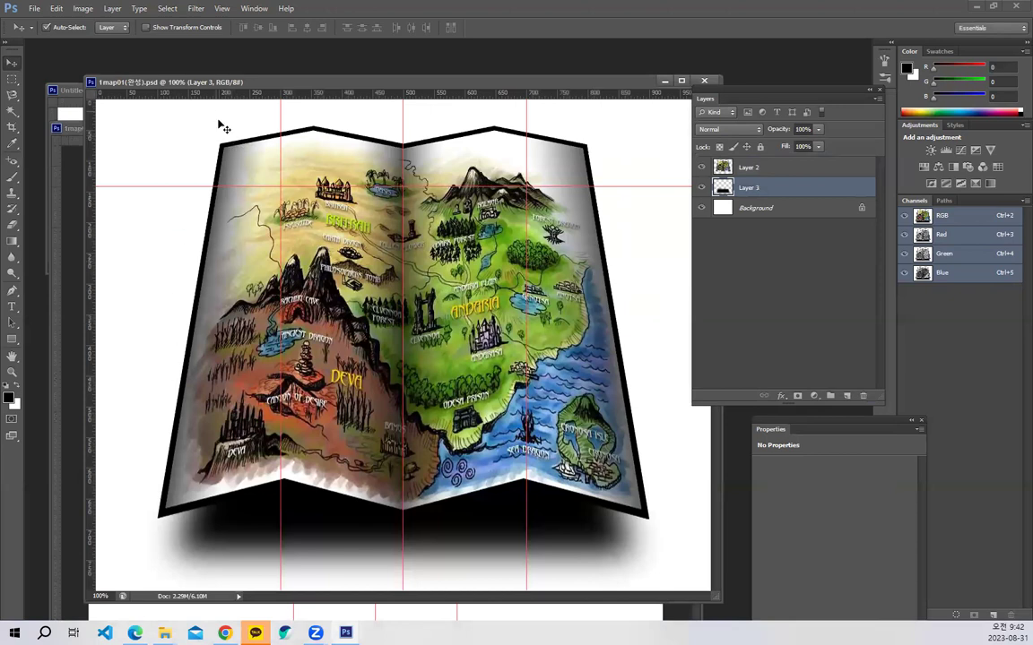
drag(403, 81, 489, 75)
click(113, 127)
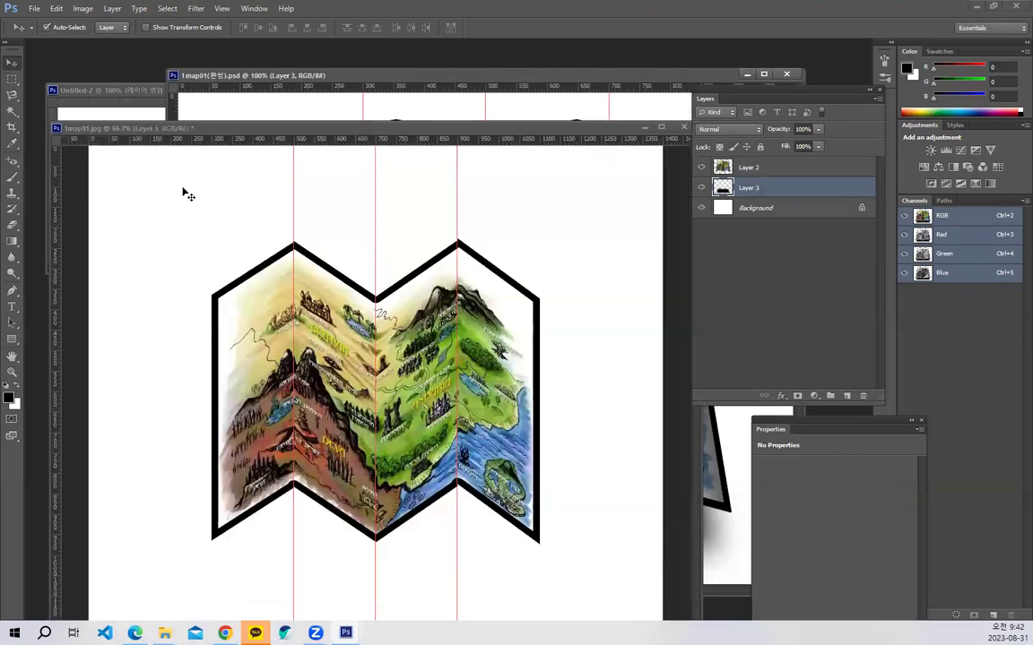
Create a new 500 × 500 pixel document with a white background.
click(34, 8)
click(12, 82)
click(12, 81)
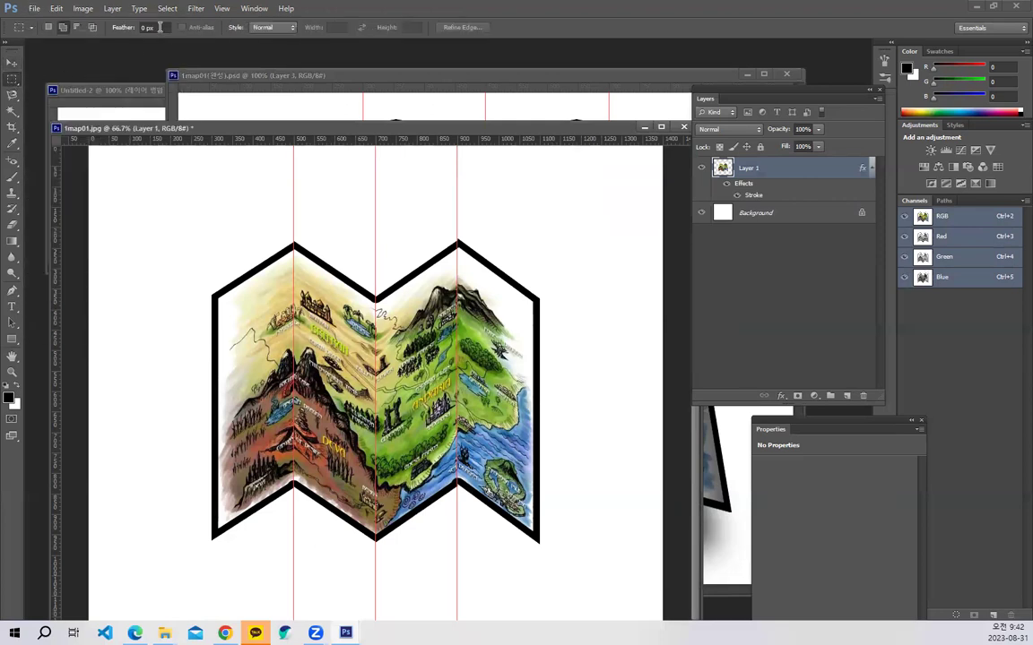
click(34, 8)
key(Escape)
key(ctrl+n)
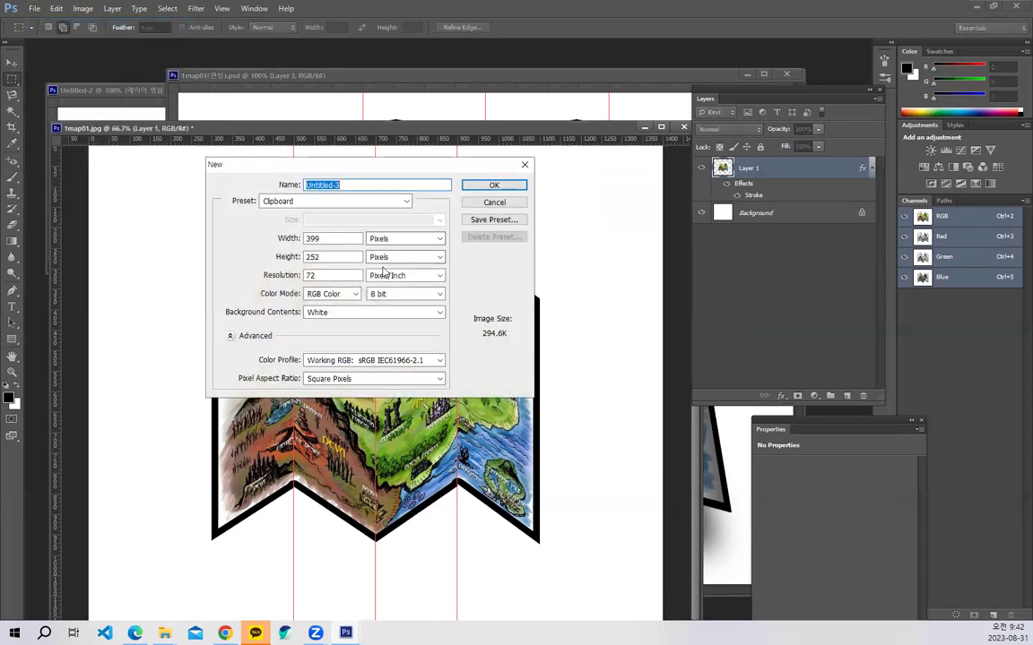
double_click(352, 238)
text(500)
key(Tab)
text(500)
key(Return)
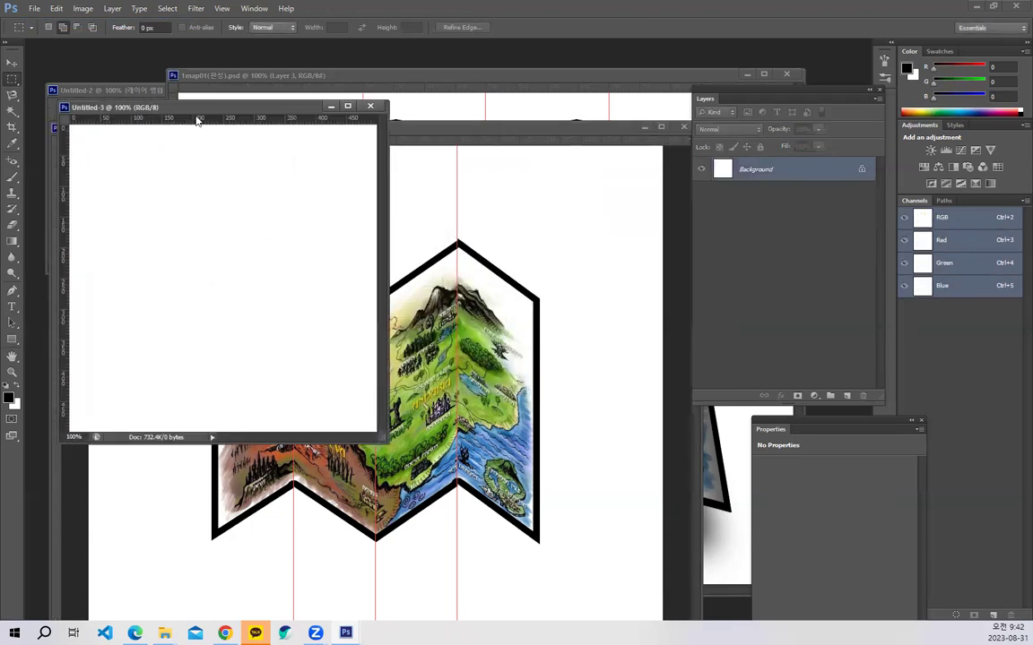
Marquee a rectangle of about 155 × 110 px in the new document's upper-left area, fill it with black and deselect.
drag(174, 188, 268, 256)
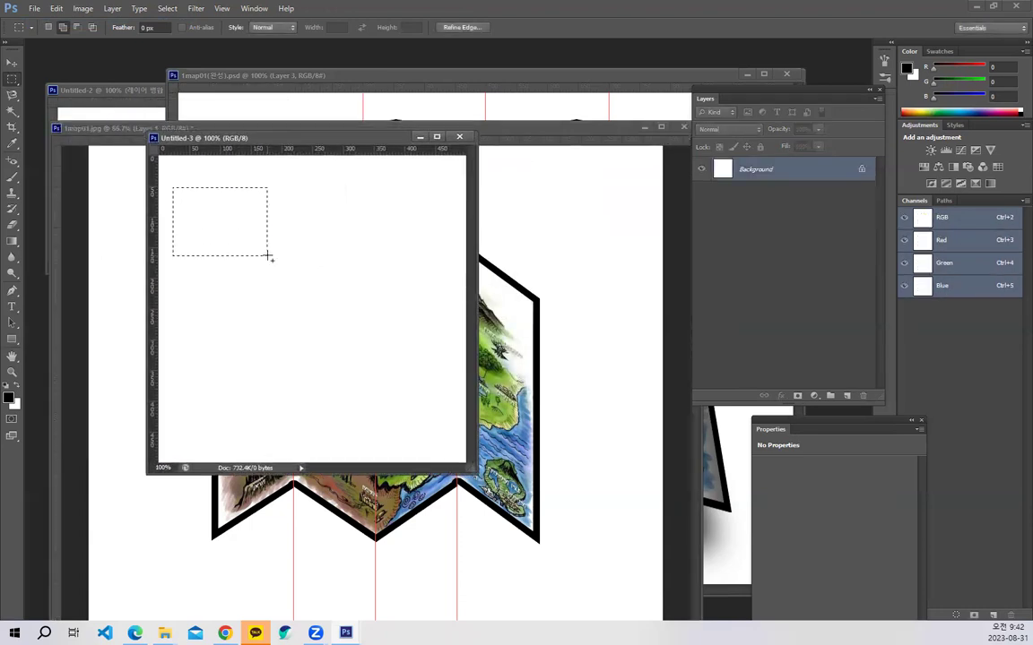
key(alt+BackSpace)
key(ctrl+d)
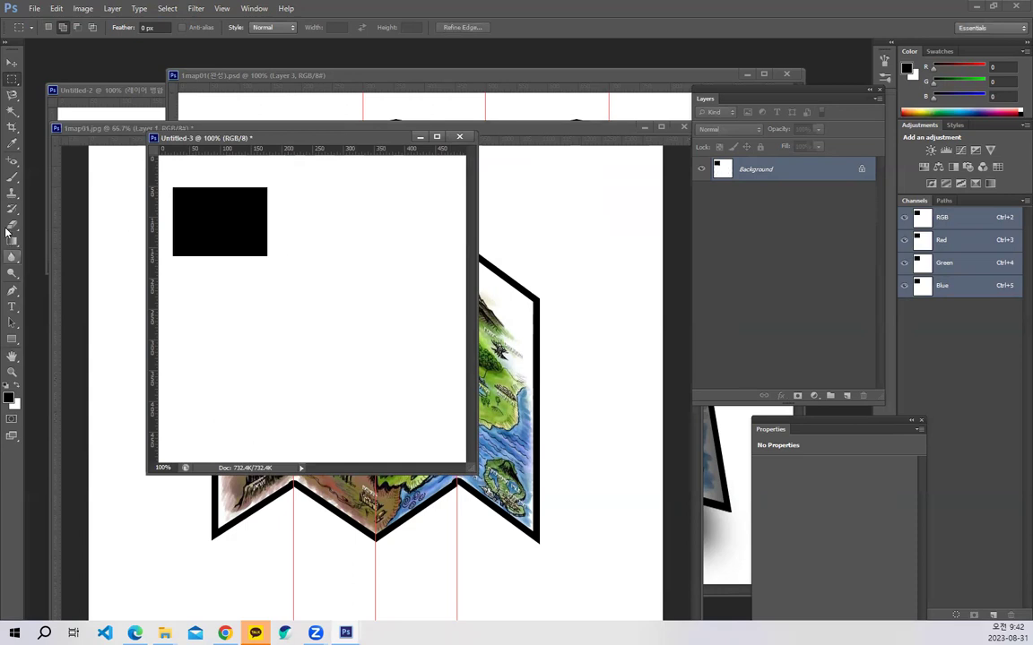
click(12, 307)
click(317, 221)
text(fea)
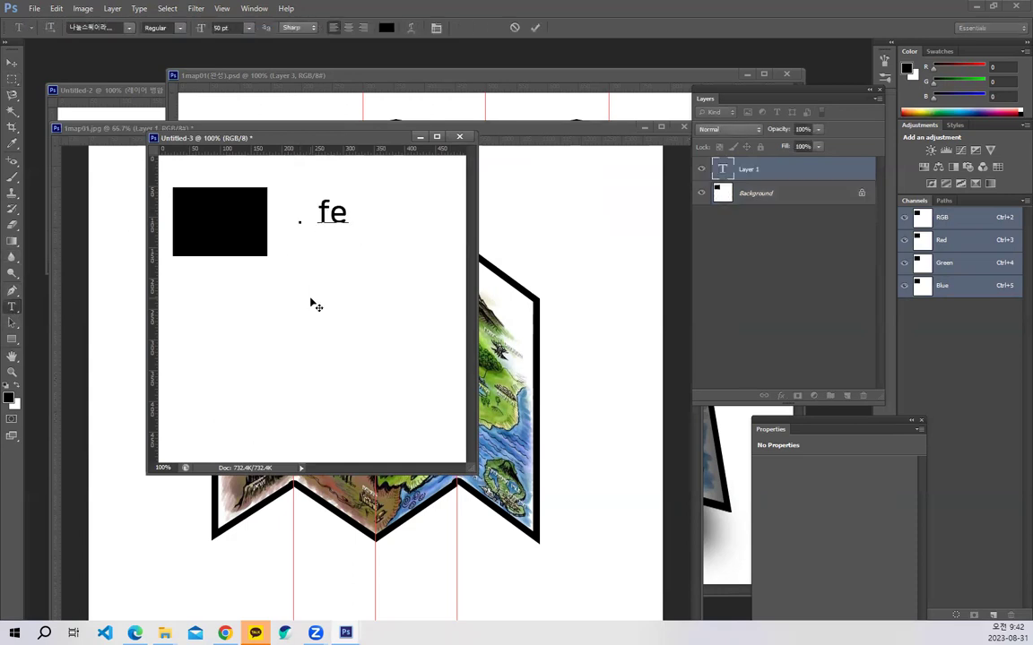
key(BackSpace)
key(BackSpace)
key(Escape)
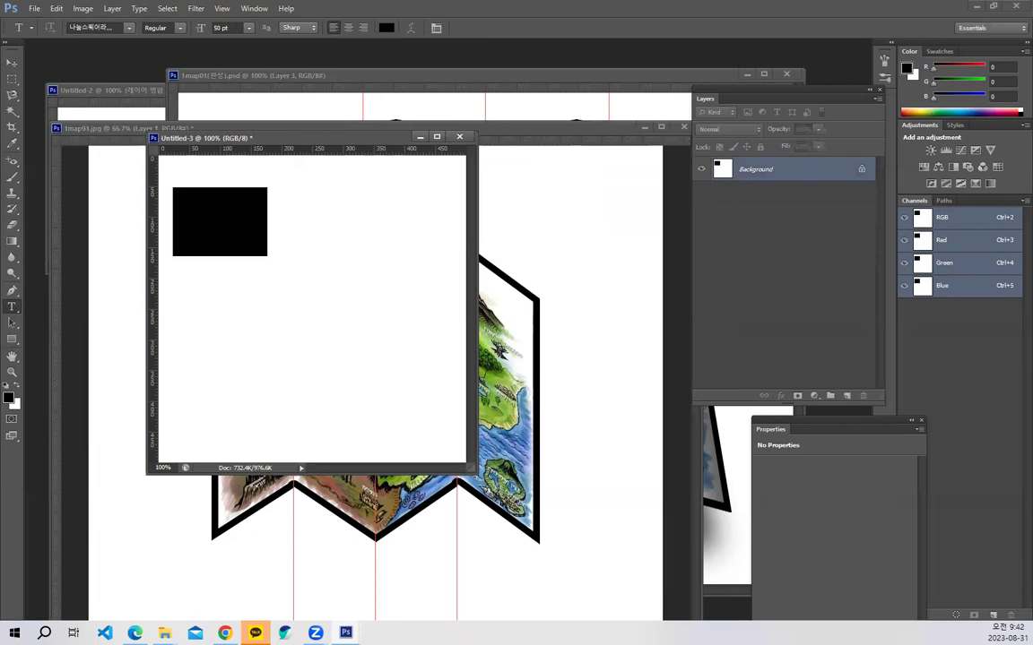
click(12, 80)
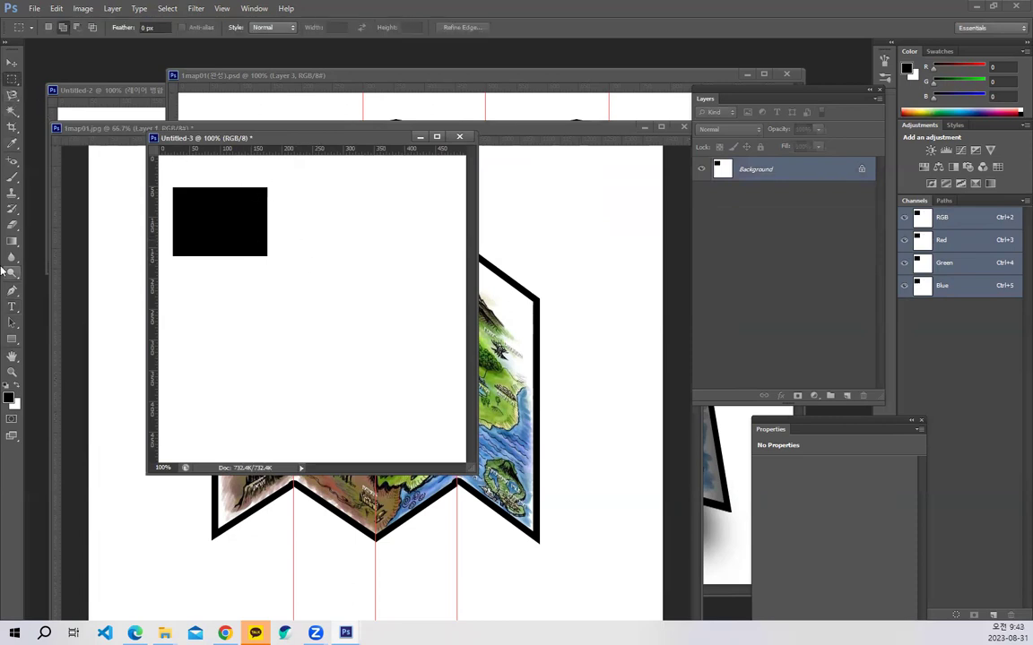
click(12, 306)
click(302, 224)
text(fe)
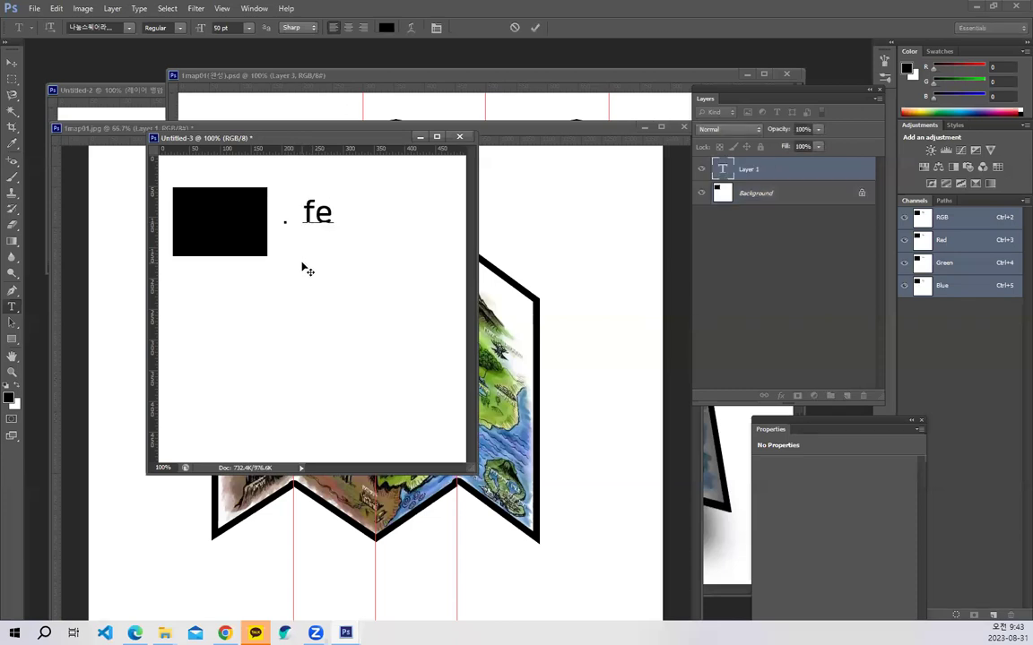
key(BackSpace)
text(e)
key(BackSpace)
key(Escape)
click(12, 79)
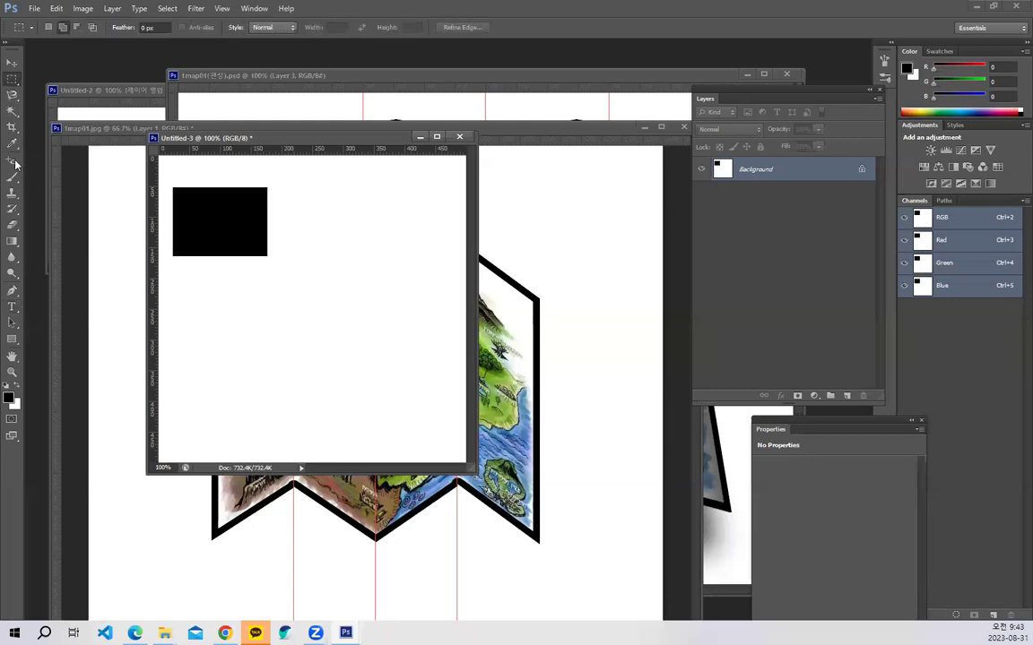
Add the text label "feather 0" beside the sharp-edged black rectangle.
click(11, 306)
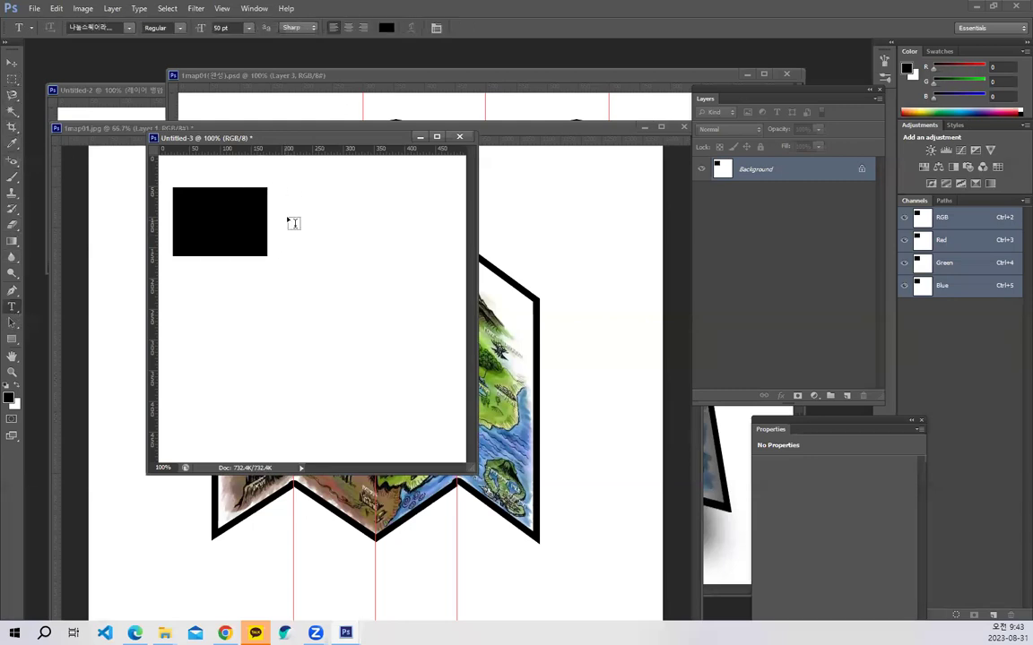
click(293, 222)
text(fea)
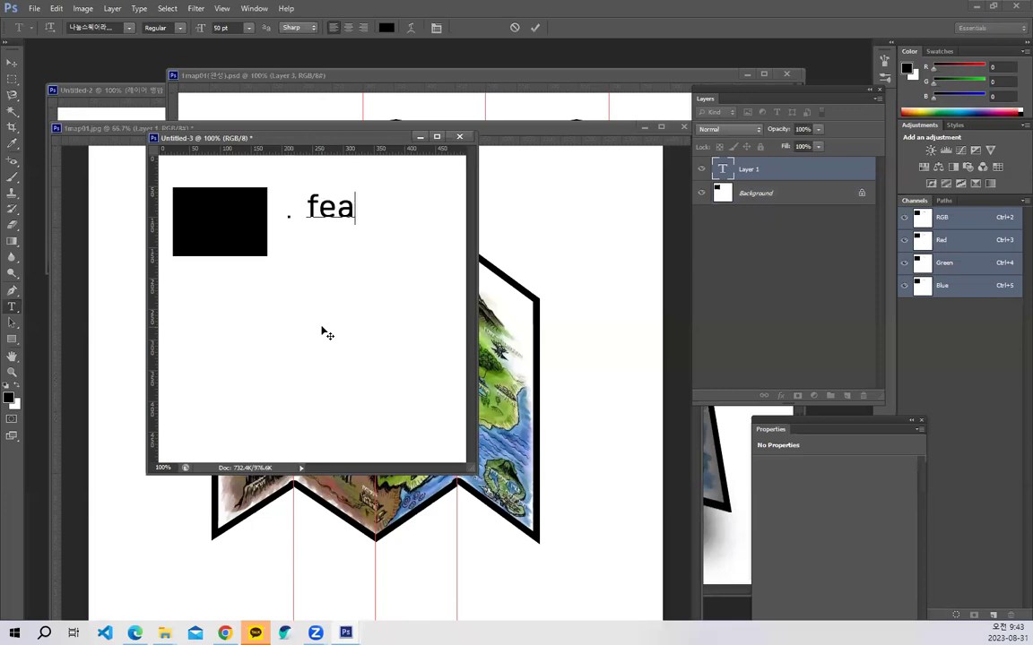
text(ther 0)
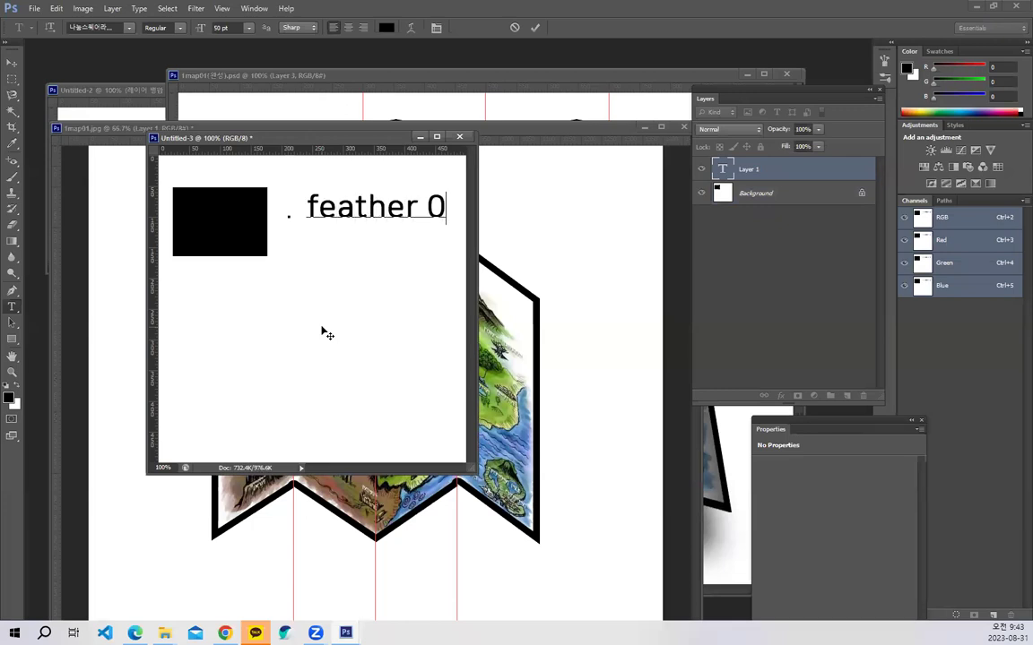
drag(315, 288, 307, 304)
click(535, 27)
Marquee a second rectangle below the first with a 10 px feather, fill it with black on a new layer and deselect.
click(12, 79)
double_click(158, 27)
text(10)
key(Return)
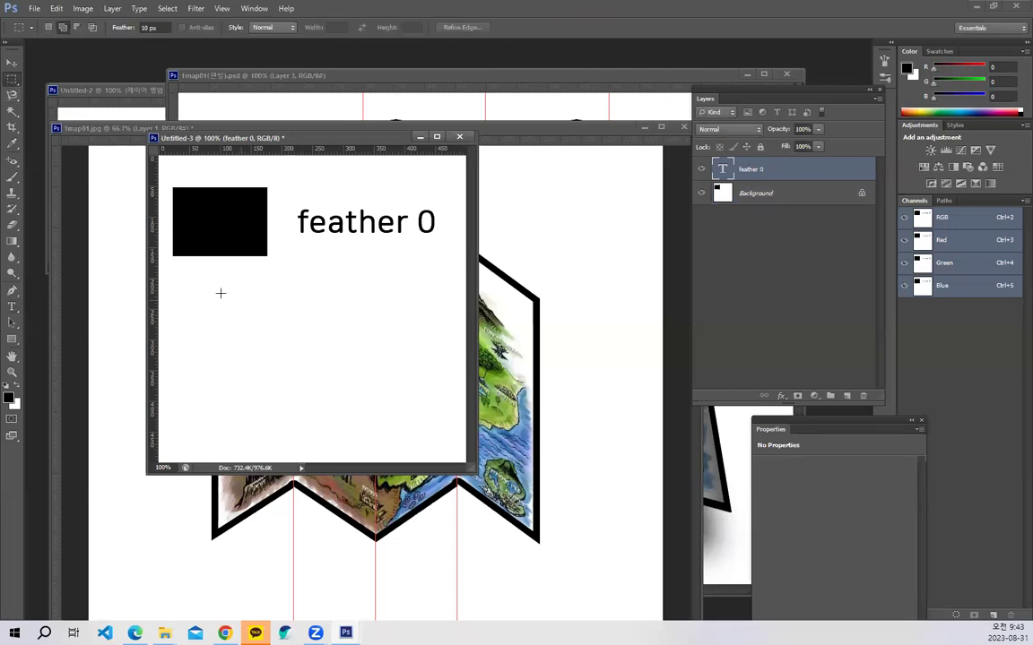
drag(173, 284, 275, 353)
click(846, 396)
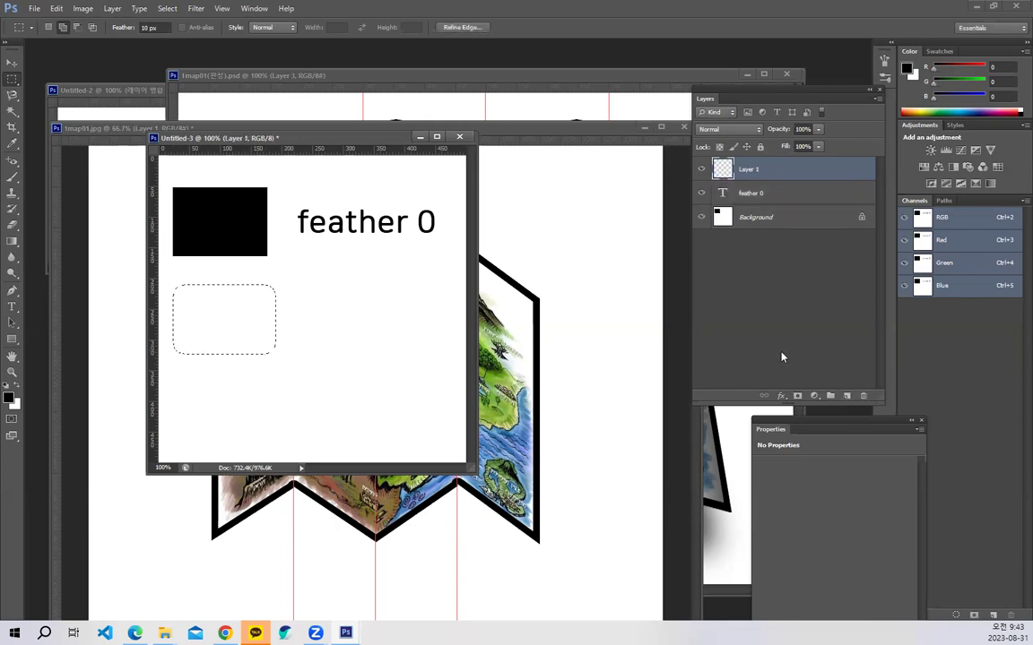
key(alt+BackSpace)
key(ctrl+d)
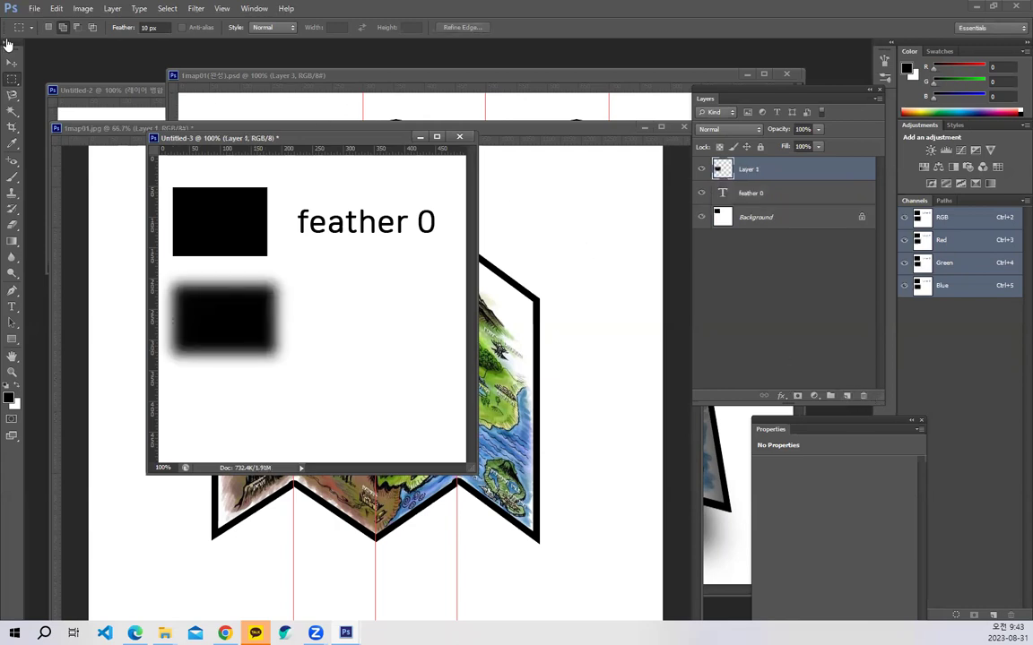
Duplicate the "feather 0" label beside the soft-edged rectangle and change the copy's text to "feather 10".
click(11, 61)
drag(361, 242, 357, 328)
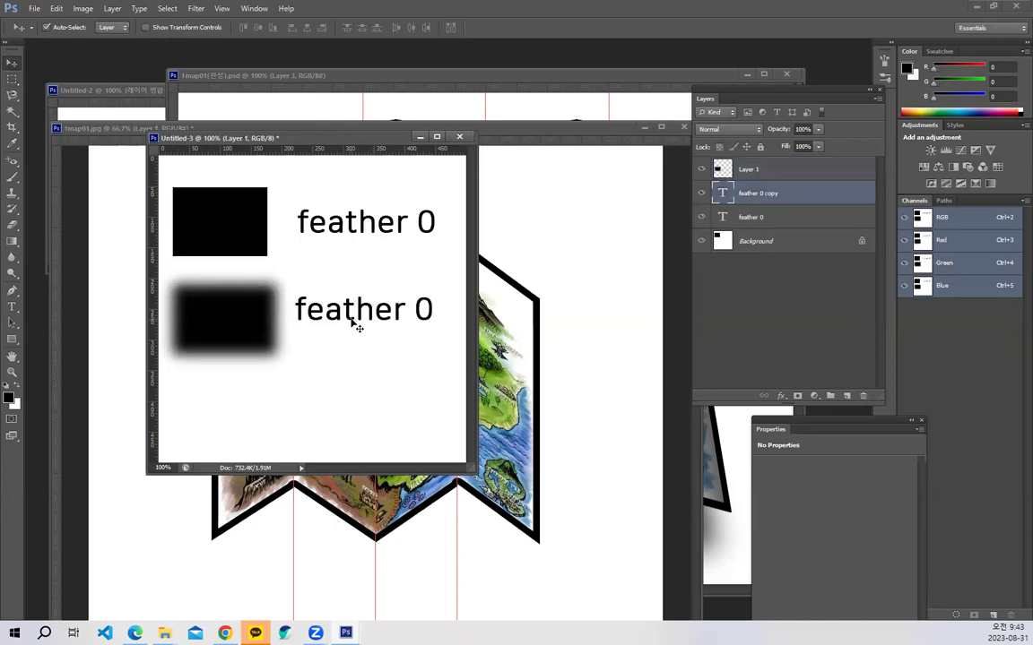
click(12, 307)
click(415, 307)
text(1)
key(ctrl+Return)
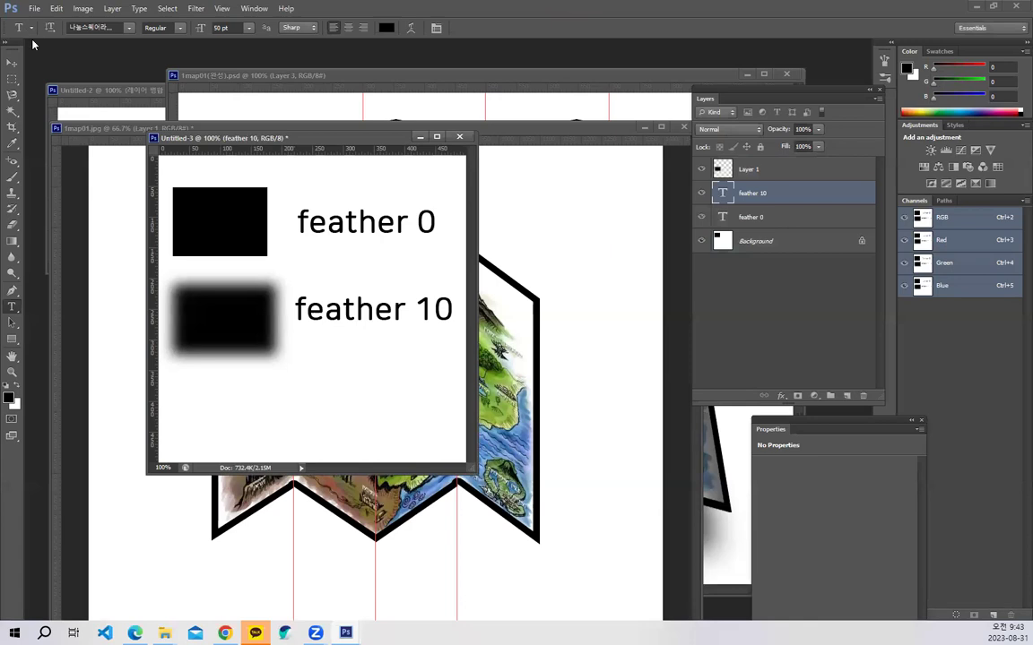
Marquee a third rectangle below the second with a 30 px feather, fill it with black on Layer 1 and deselect.
click(11, 79)
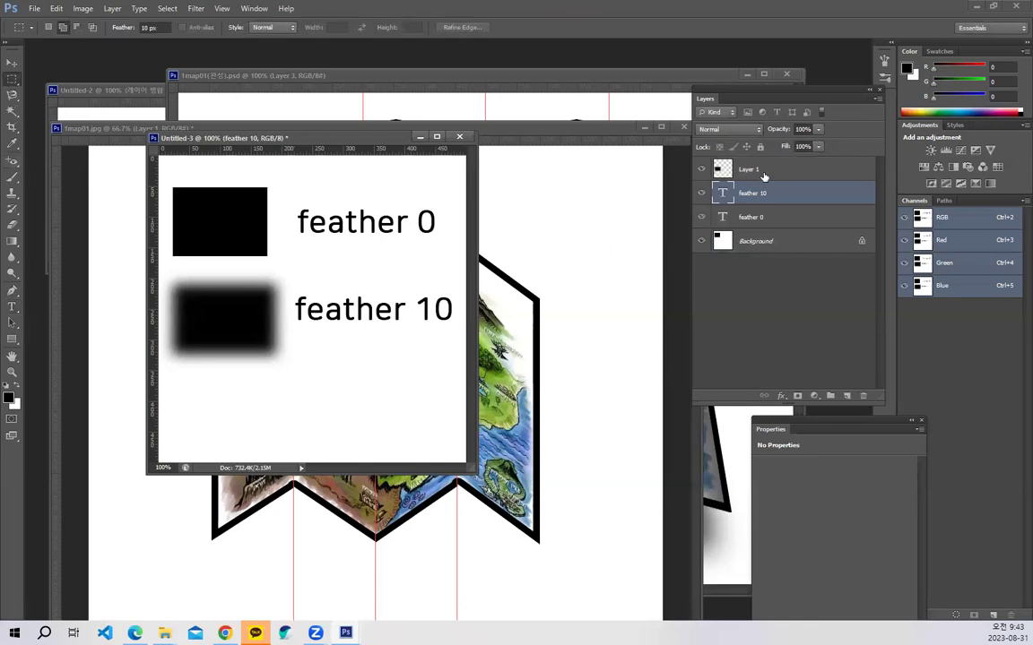
click(750, 169)
click(152, 27)
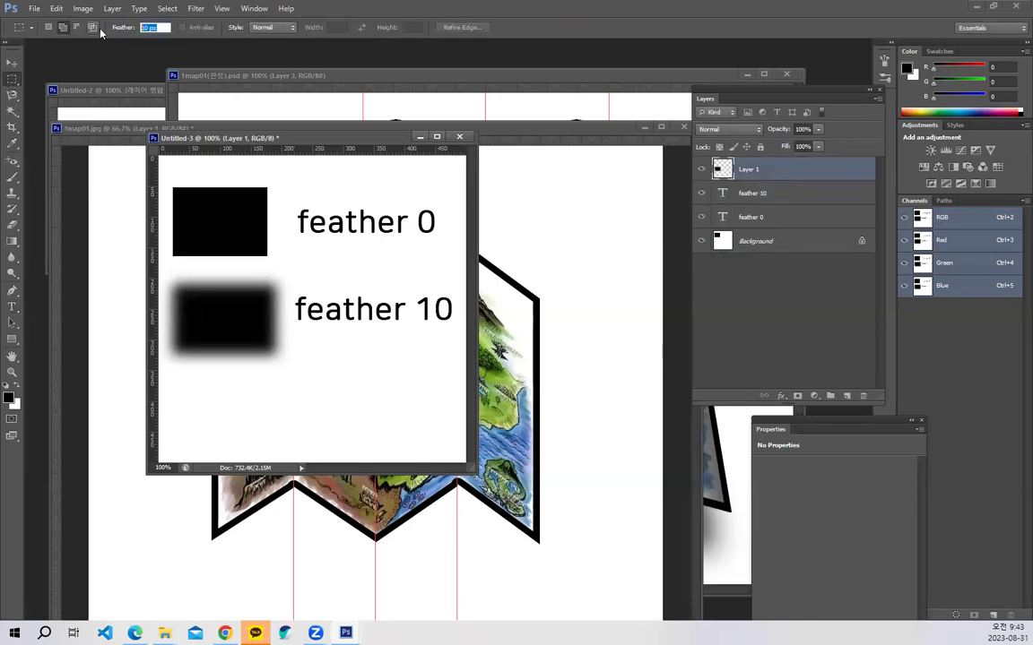
text(30)
key(Return)
drag(175, 392, 272, 443)
key(alt+BackSpace)
key(ctrl+d)
Duplicate the "feather 10" label beside the third, softest rectangle and change the copy's text to "feather 30".
key(v)
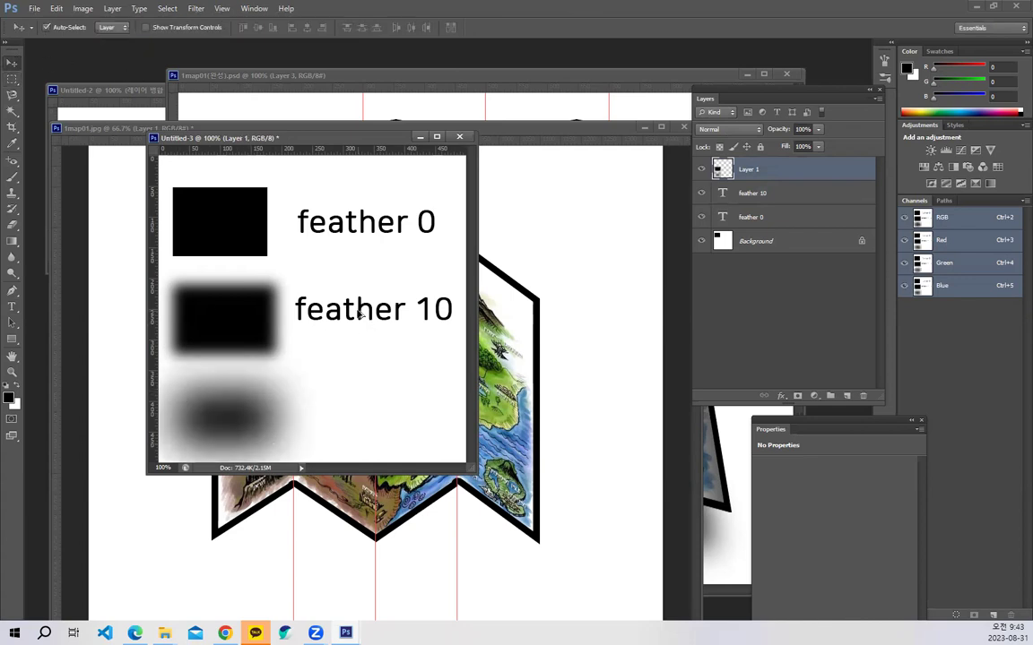
drag(359, 313, 352, 413)
click(11, 306)
click(425, 409)
key(shift+Left)
text(3)
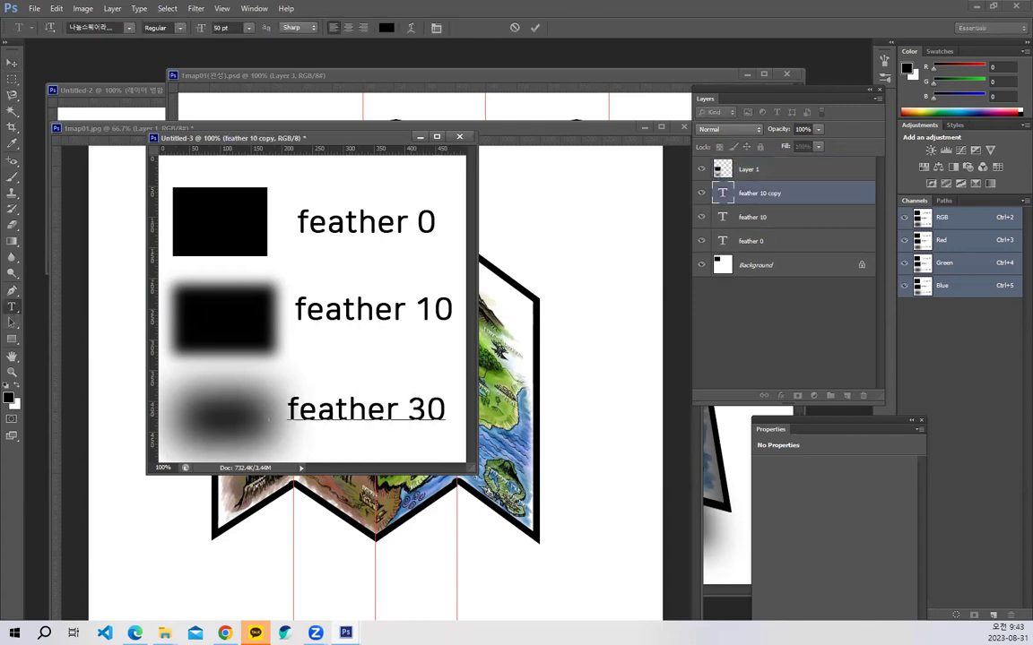
click(12, 63)
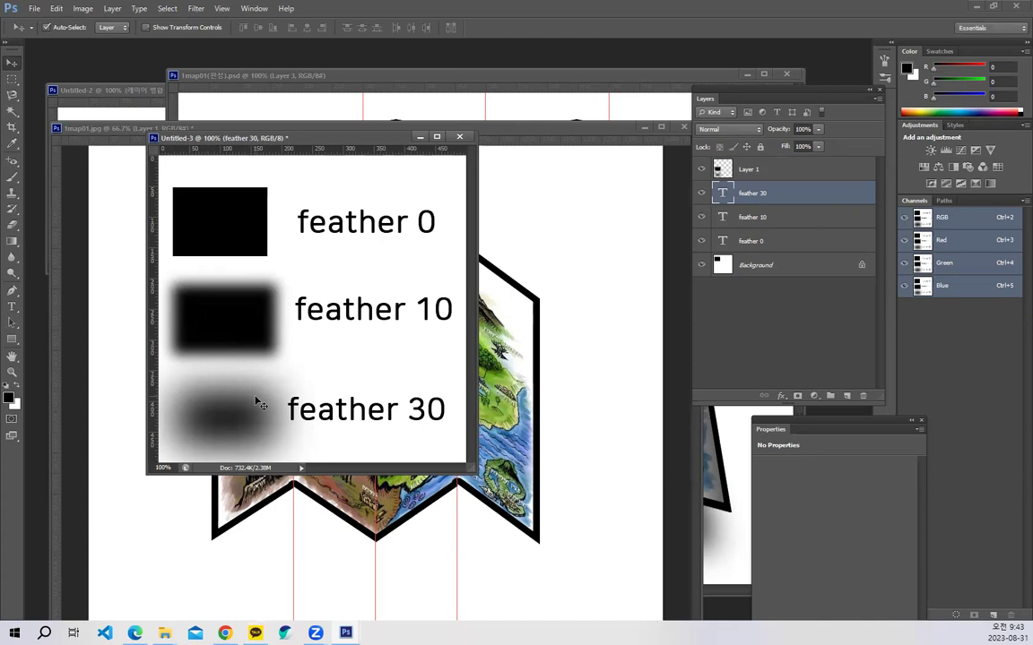
In 1map01.jpg, marquee a 30 px-feathered vertical strip over the map's left edge and fill it with black on a new layer.
click(457, 127)
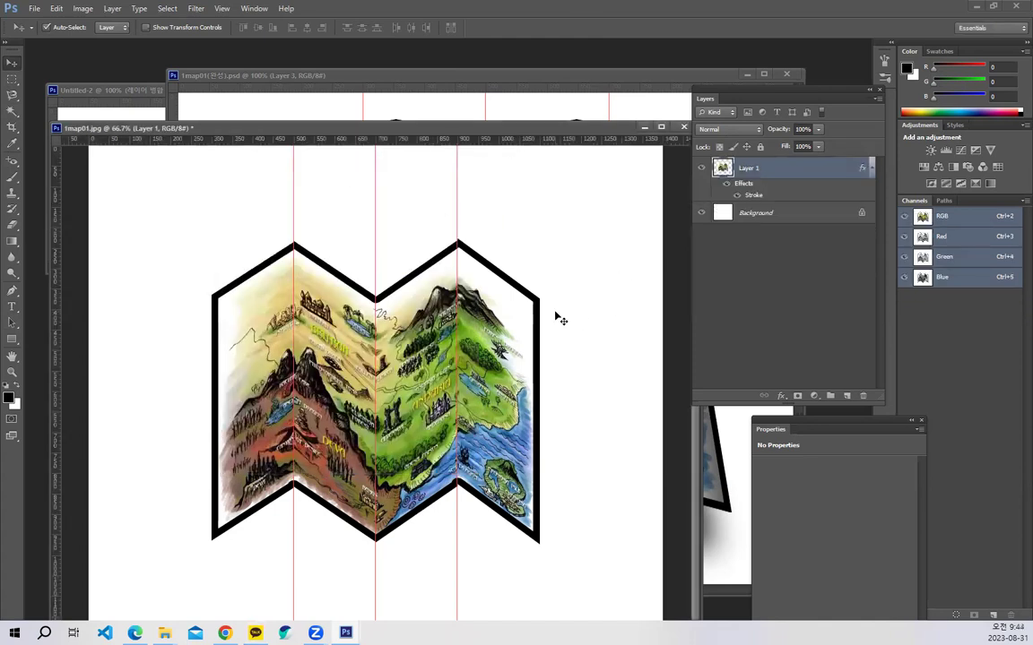
drag(349, 133, 352, 121)
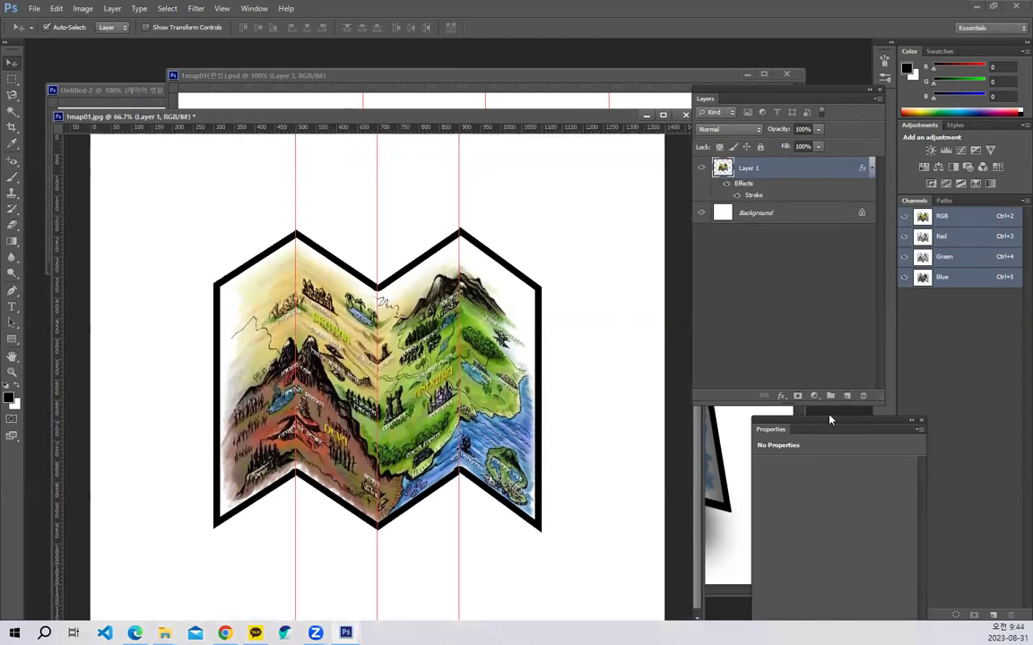
click(846, 398)
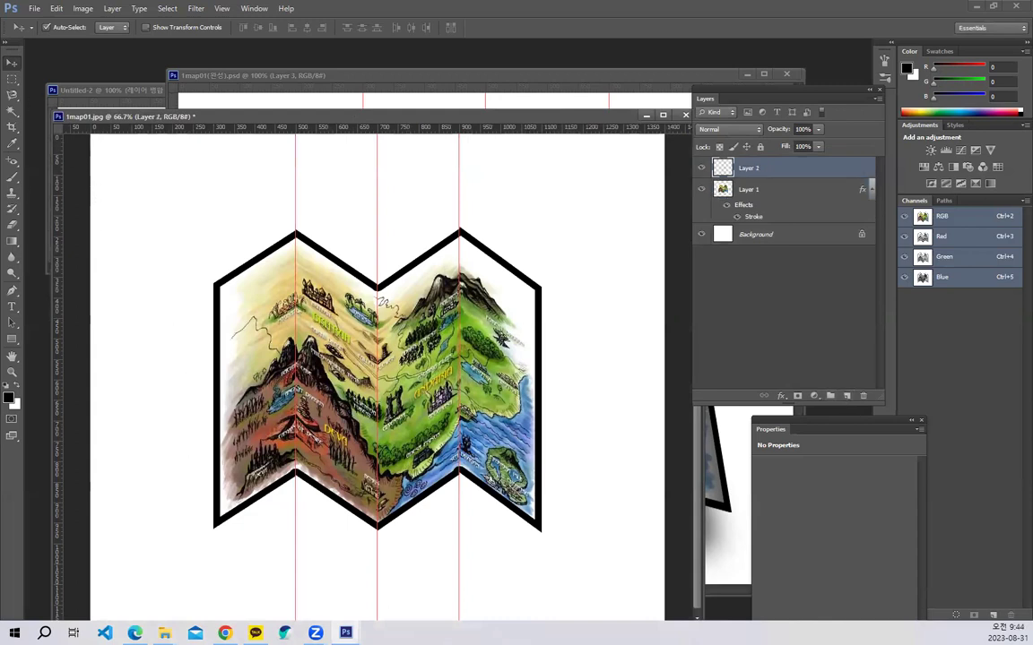
click(14, 80)
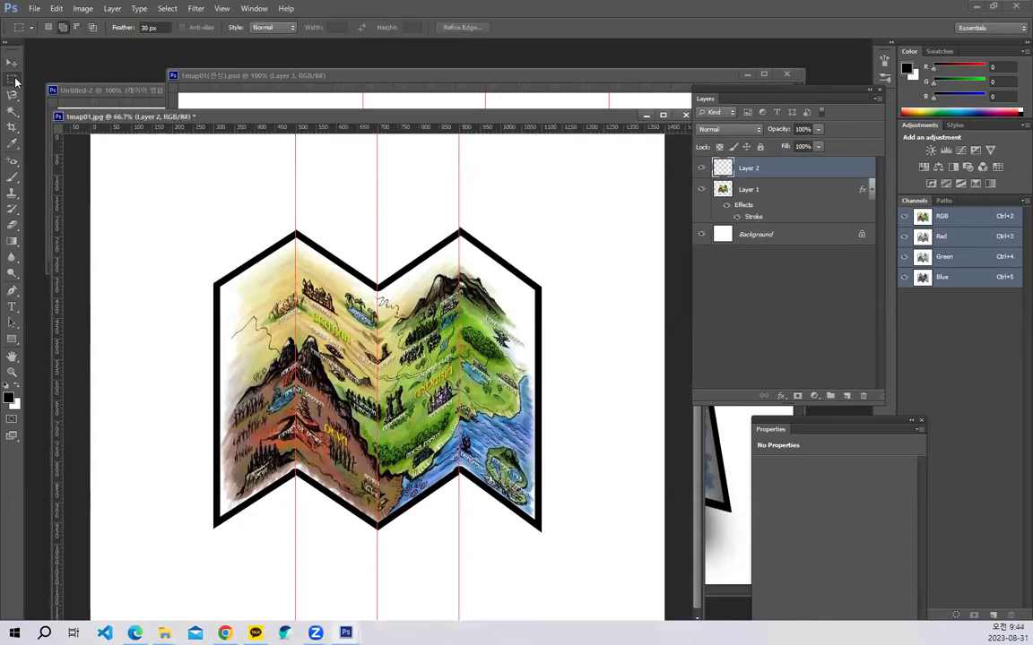
drag(213, 339, 267, 558)
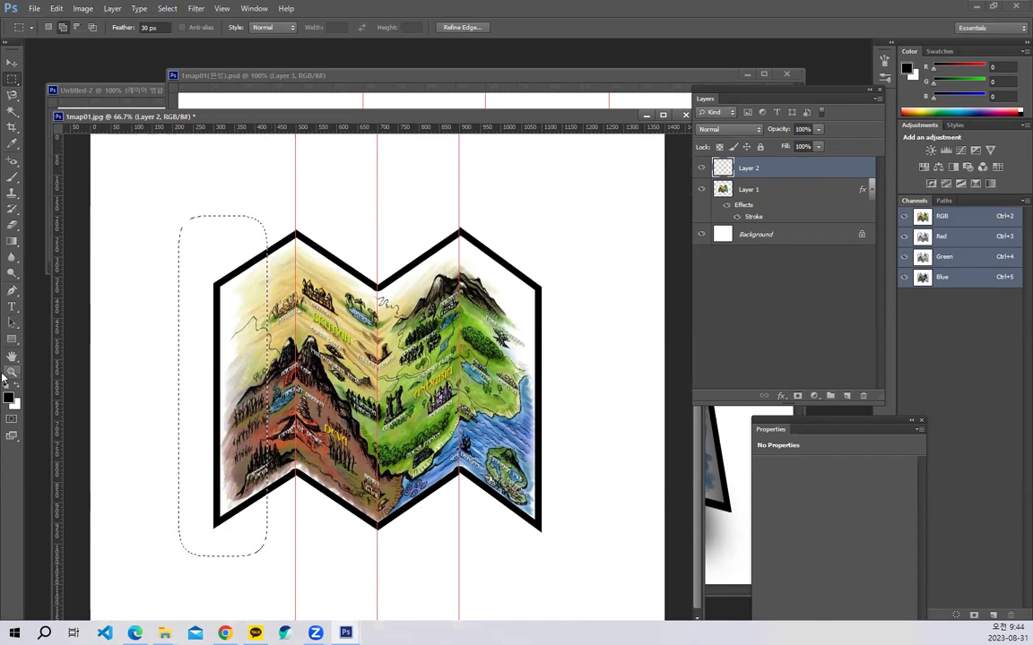
key(alt+BackSpace)
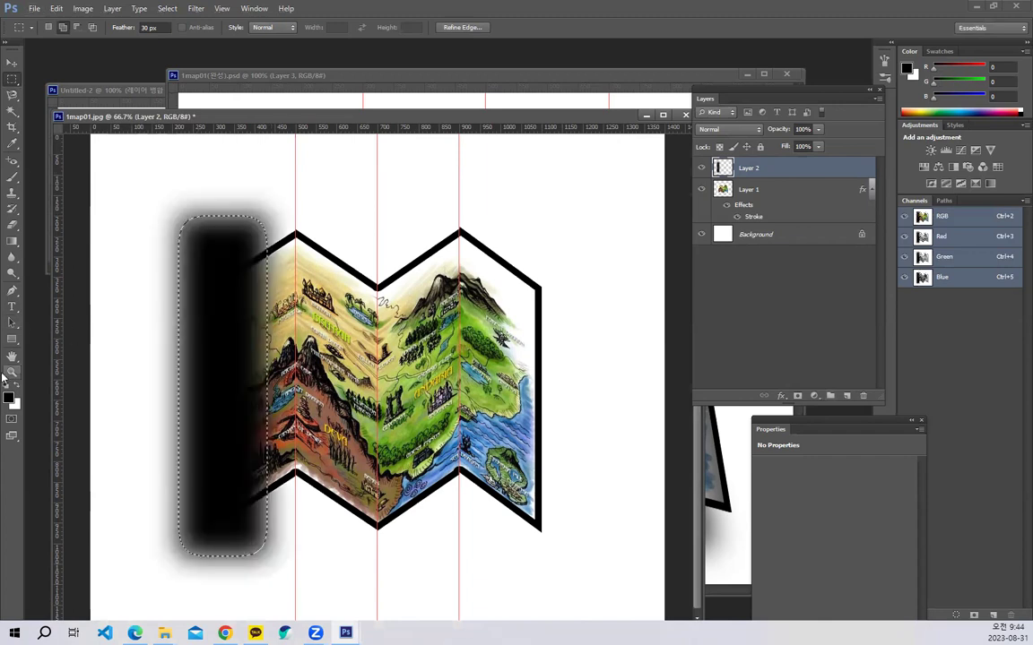
Deselect, clip the left-edge shadow layer to the map layer and set its opacity to 63%.
click(819, 131)
drag(819, 143, 801, 151)
key(ctrl+d)
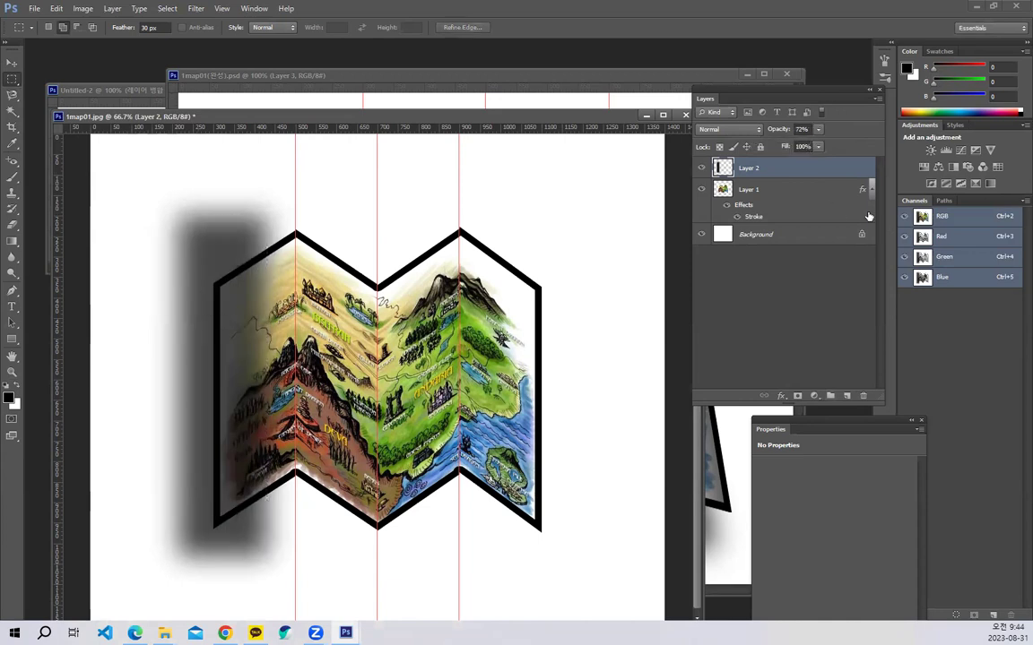
drag(793, 176, 792, 185)
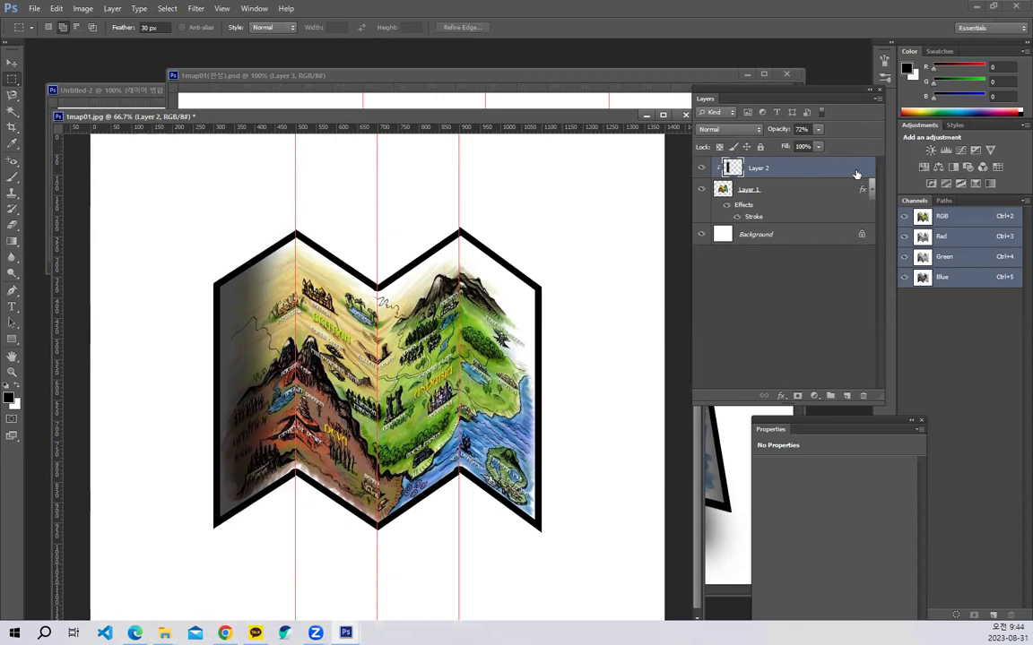
drag(783, 133, 770, 141)
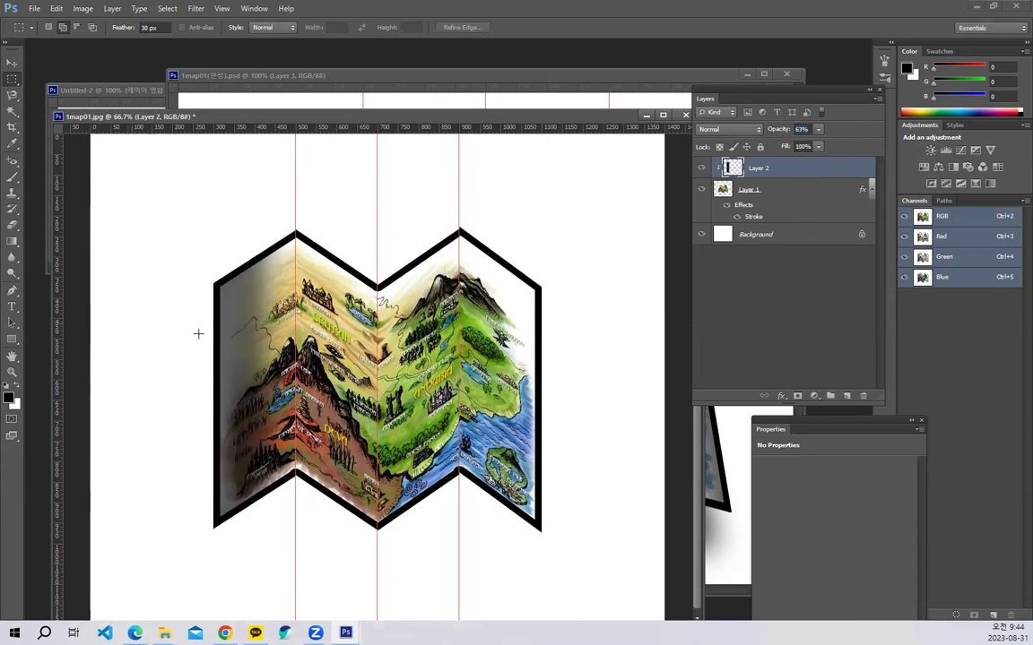
On another new layer, marquee a 30 px-feathered vertical strip over the map's right edge and fill it with black.
click(11, 62)
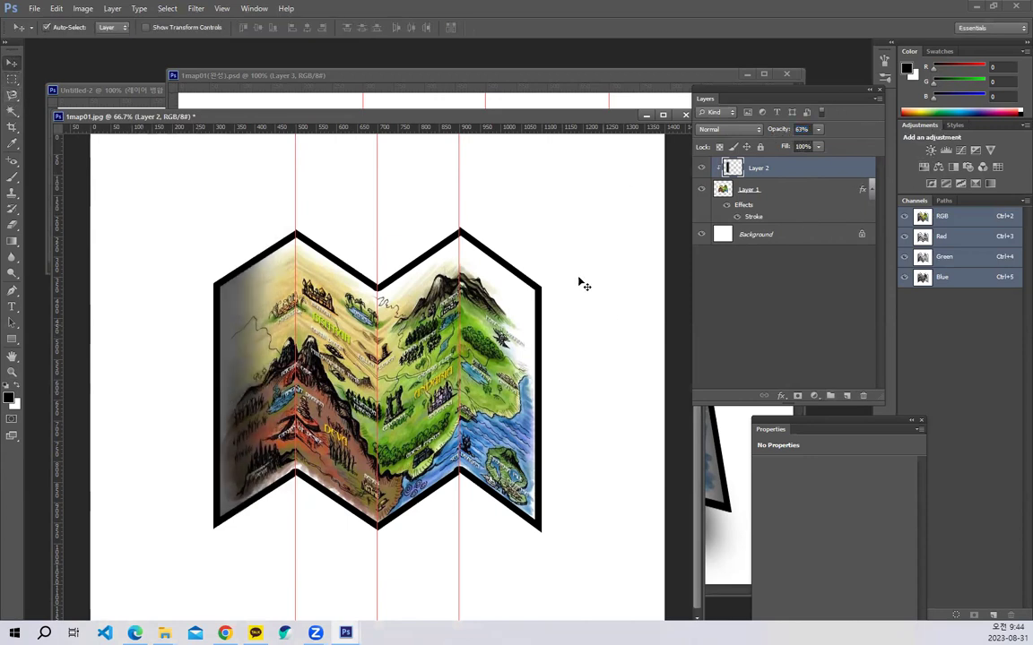
click(846, 396)
click(11, 79)
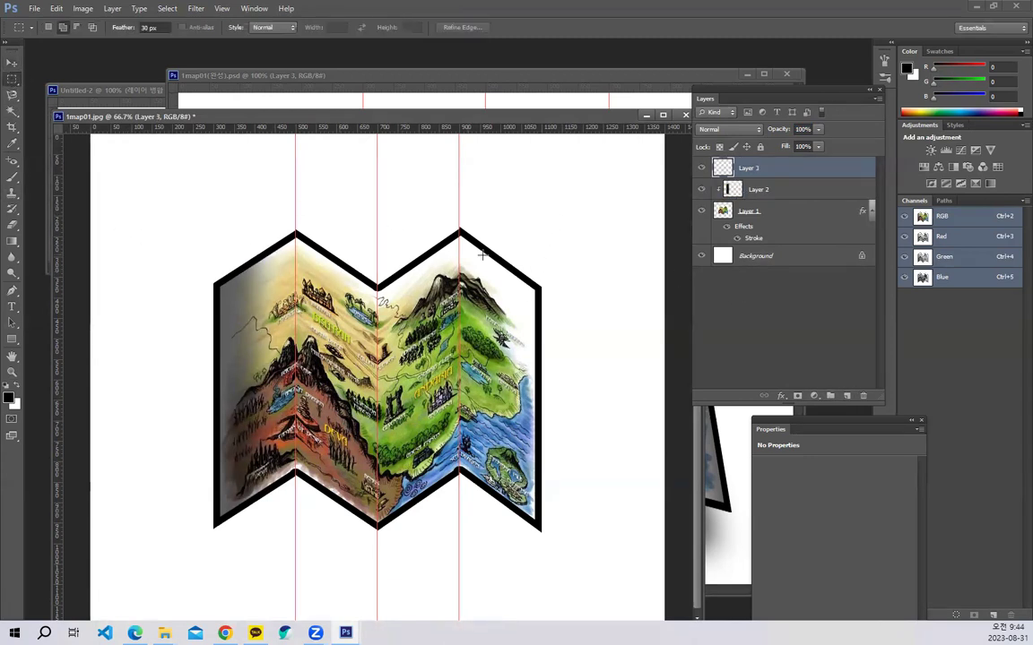
drag(500, 221, 587, 574)
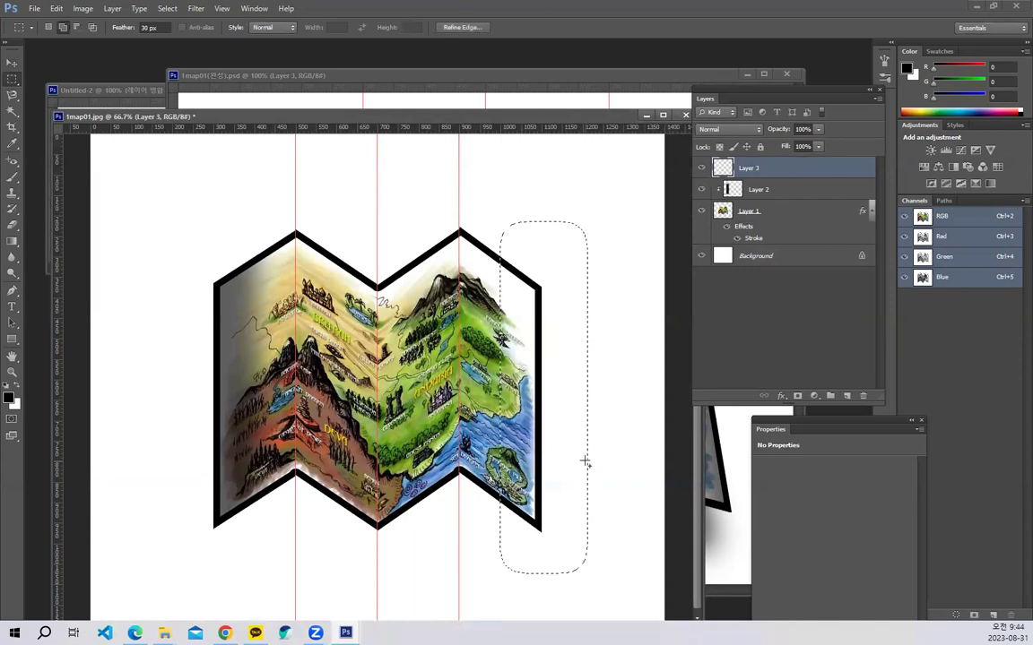
key(alt+BackSpace)
Set the right-edge shadow's opacity to 65%, clip it to the map layer and deselect.
click(815, 146)
mouse_move(790, 167)
mouse_down()
mouse_move(802, 178)
mouse_move(779, 132)
mouse_up()
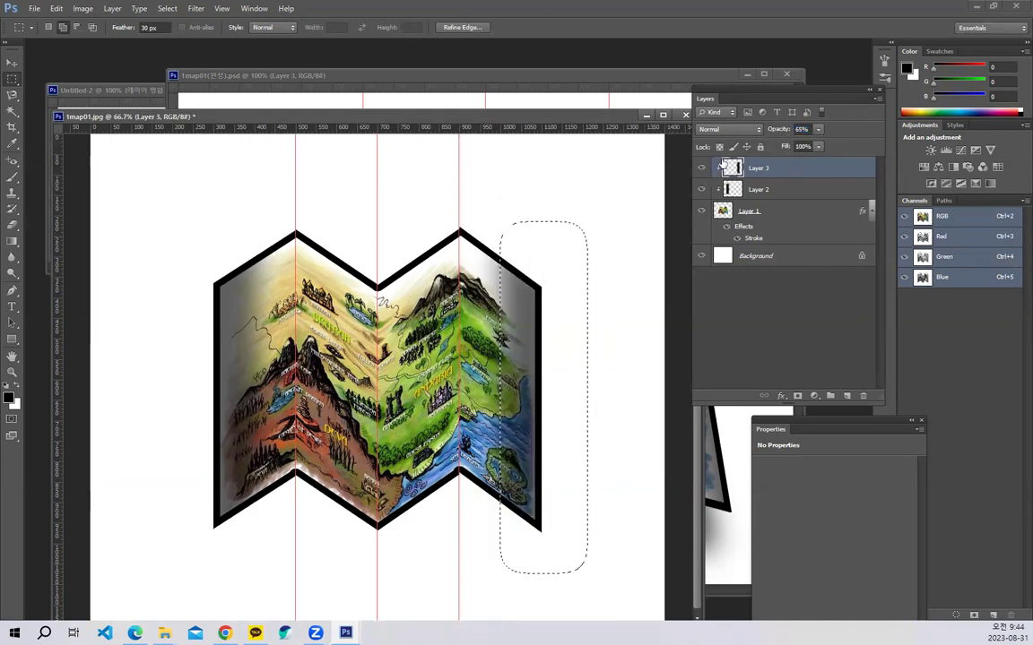
click(351, 249)
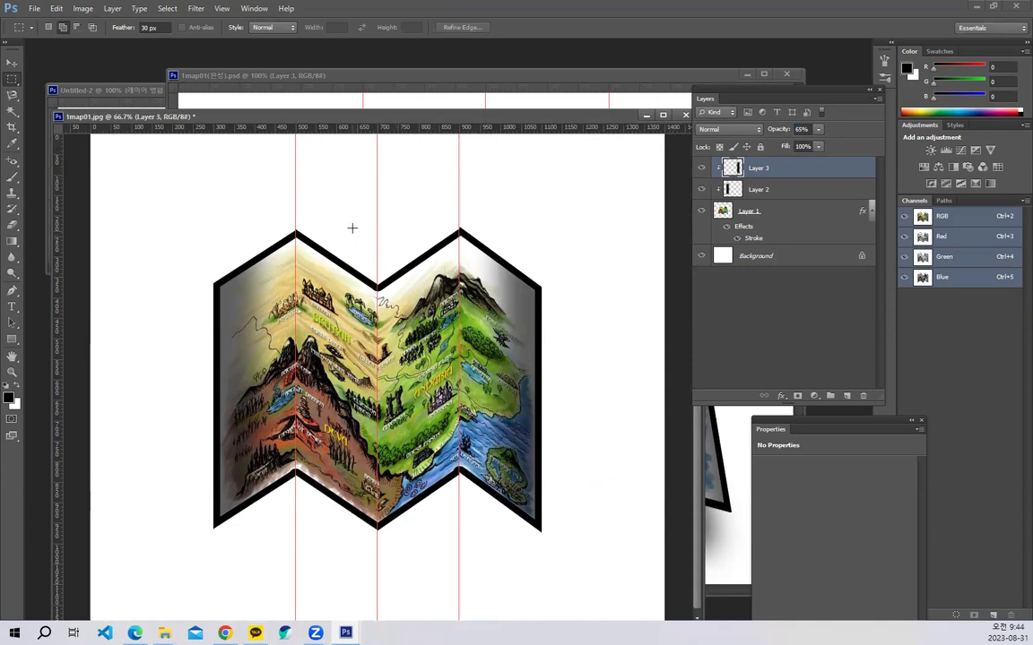
On a new layer, marquee a narrow 30 px-feathered strip along the map's central fold, fill it with black and deselect.
click(831, 397)
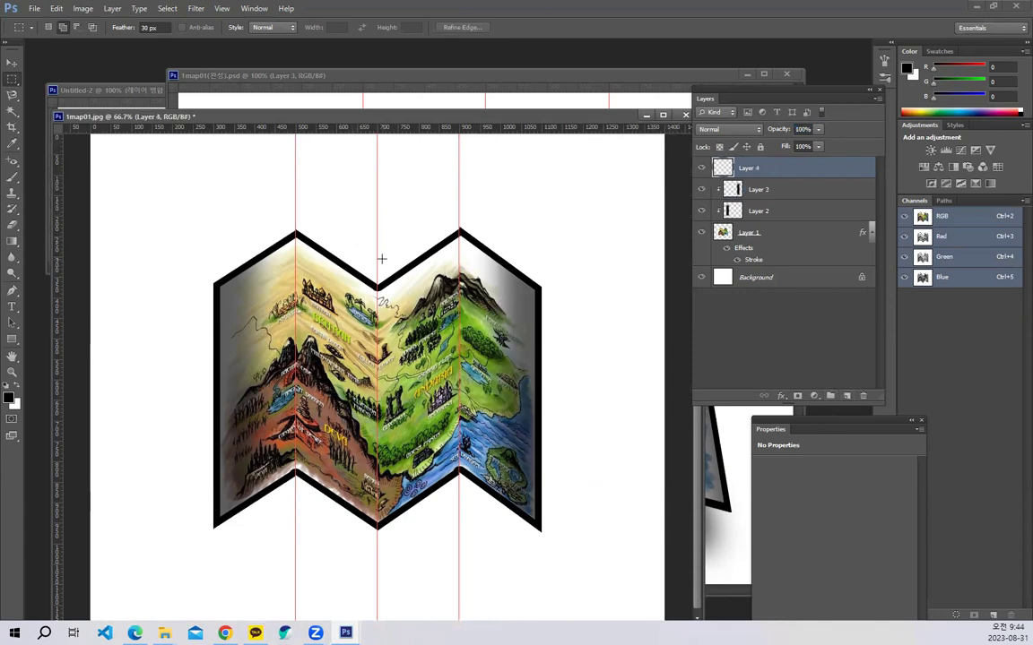
drag(349, 235, 401, 566)
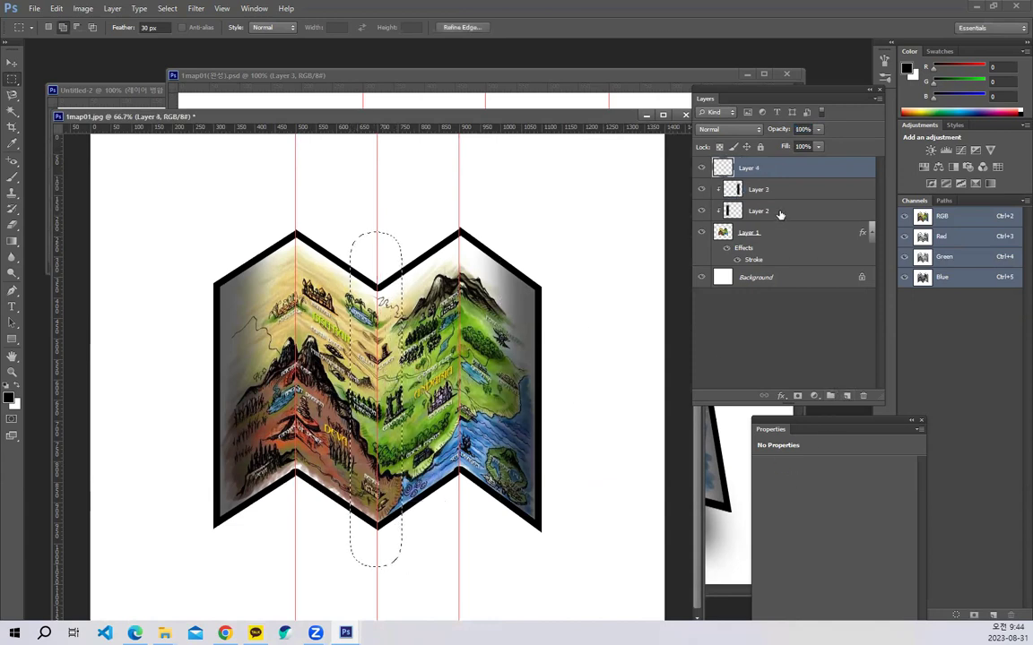
key(alt+BackSpace)
key(ctrl+d)
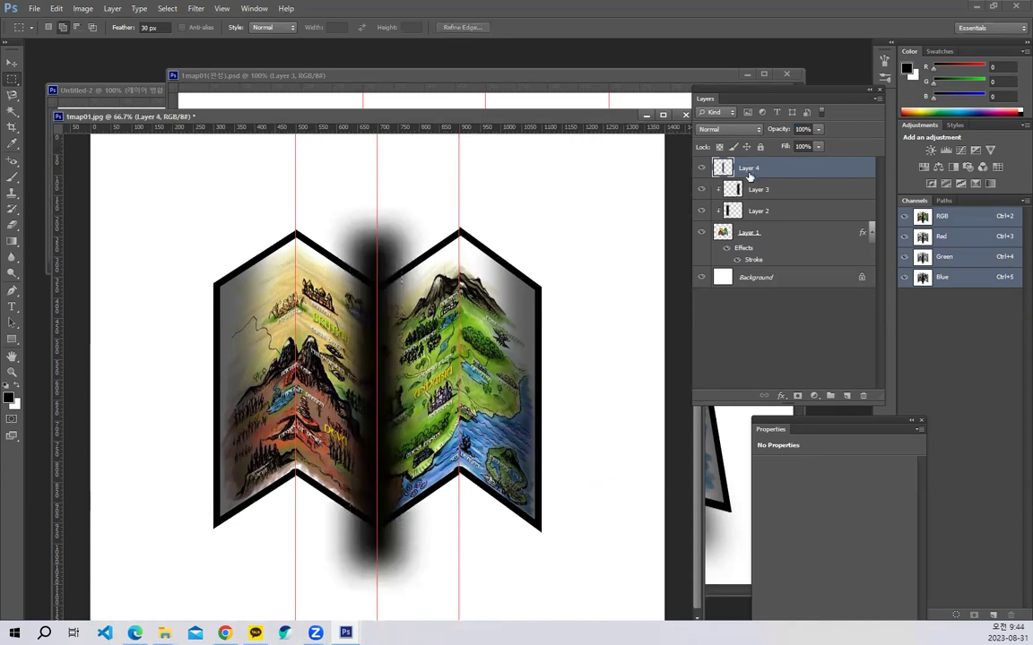
Clip the central fold shadow to the map layer and set its opacity to 61%.
alt+click(760, 176)
click(819, 130)
drag(779, 145, 796, 146)
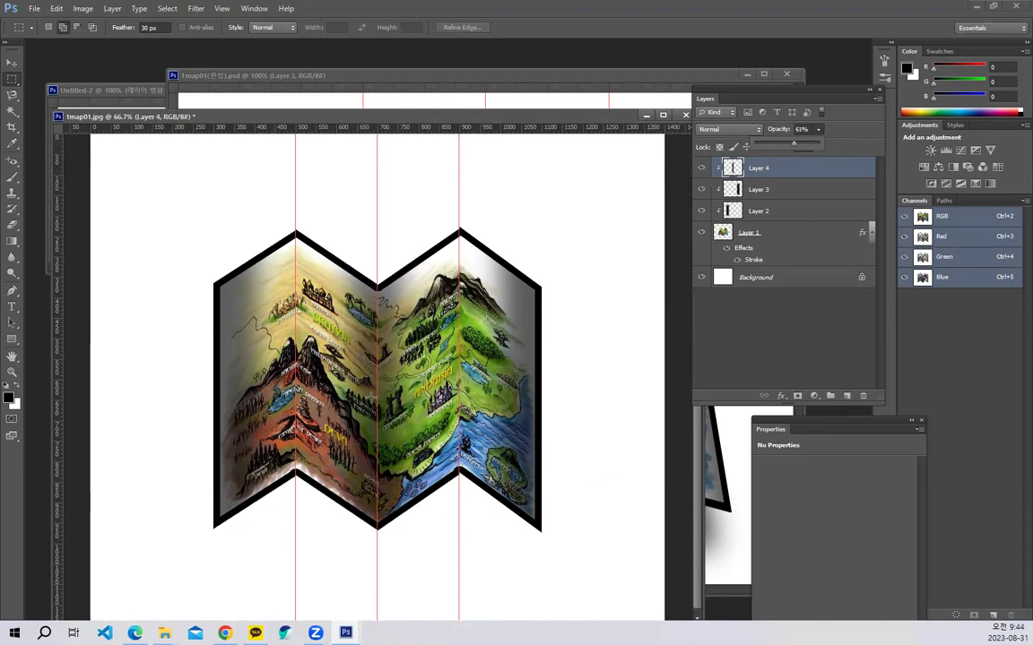
Check the finished PSD, then on a new layer in 1map01.jpg lasso a 30 px-feathered oval across the map's lower edge and fill it black.
click(340, 87)
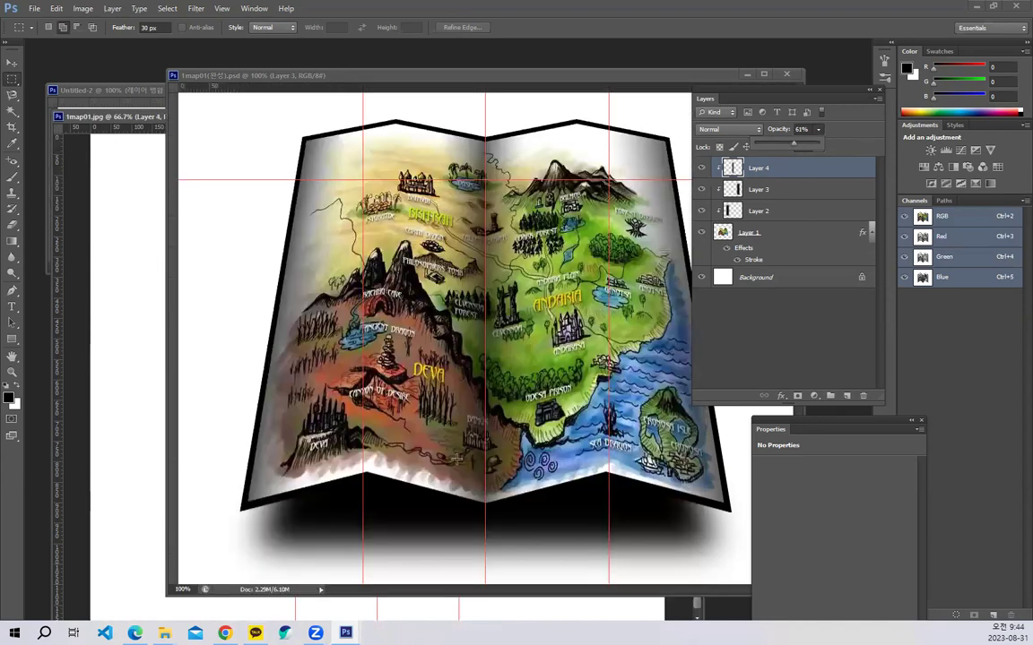
click(121, 114)
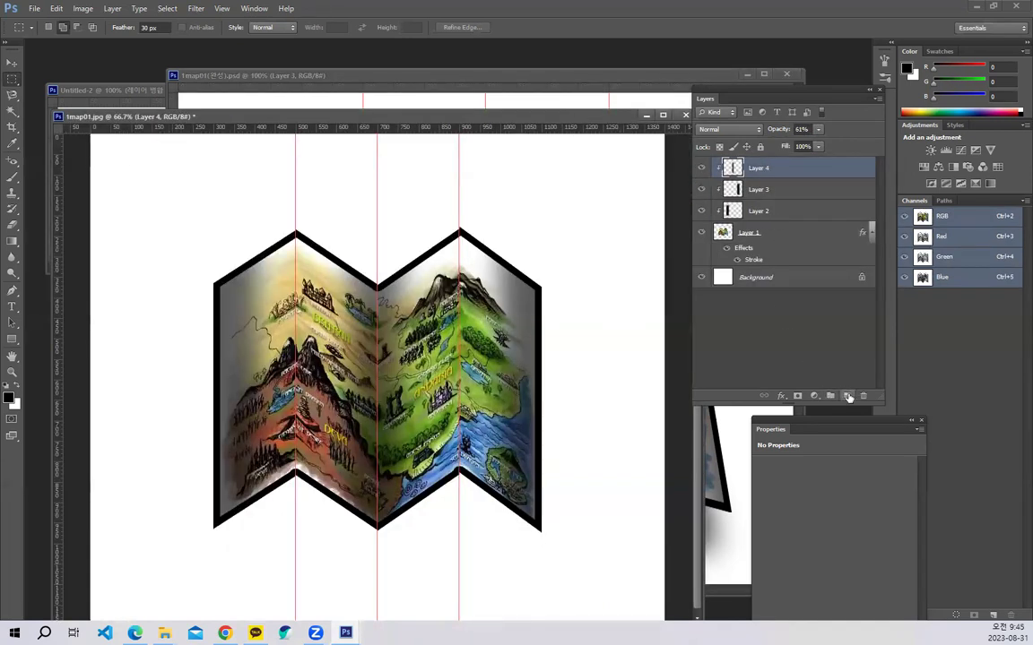
key(ctrl+shift+alt+n)
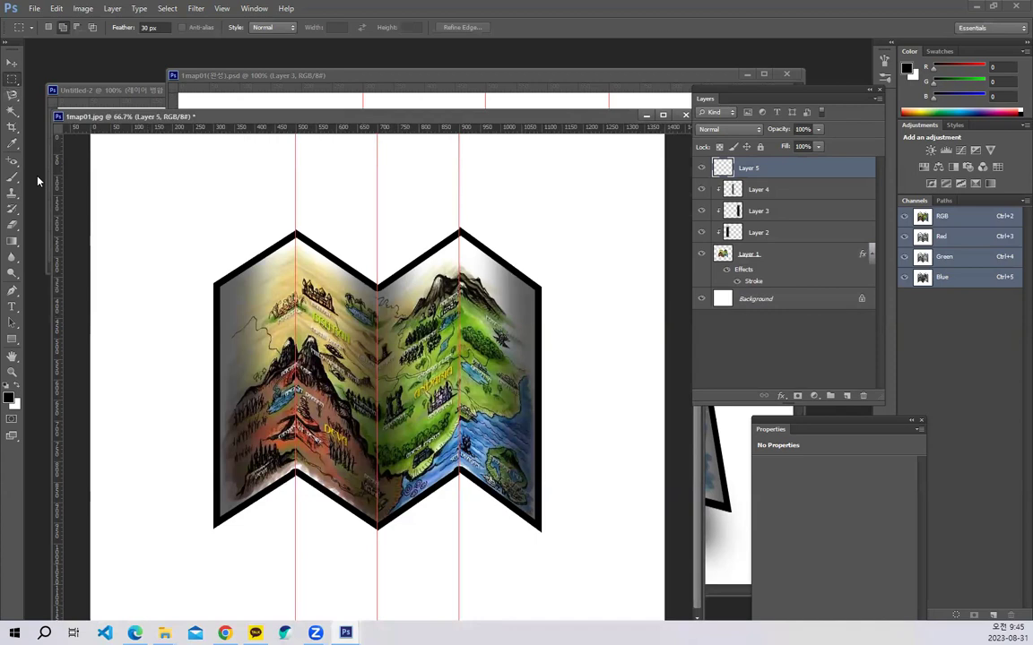
right_click(12, 84)
click(13, 95)
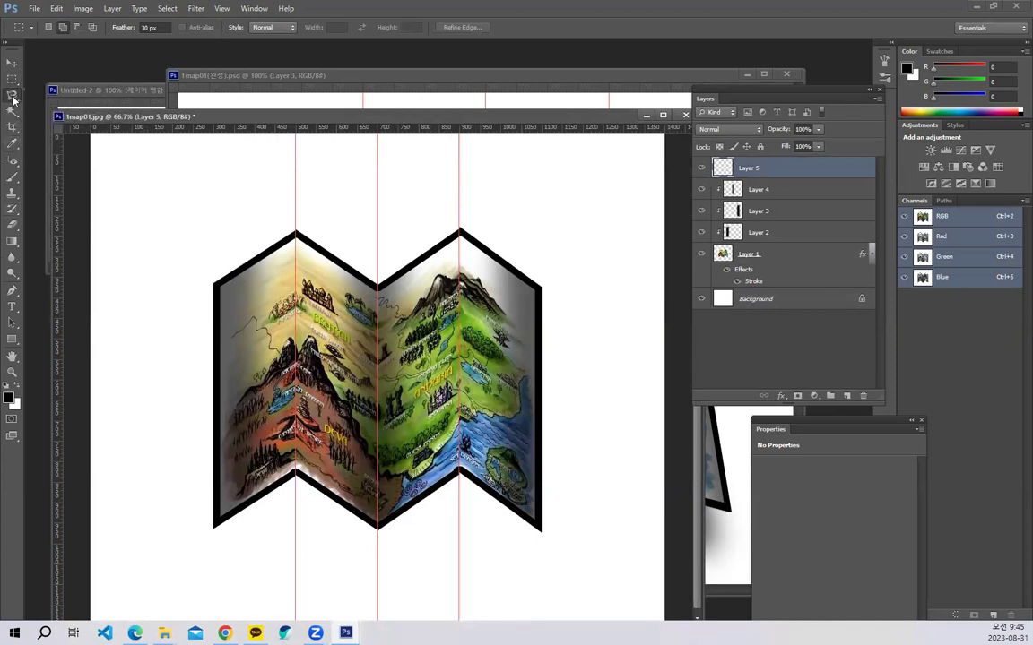
click(67, 88)
drag(169, 27, 123, 27)
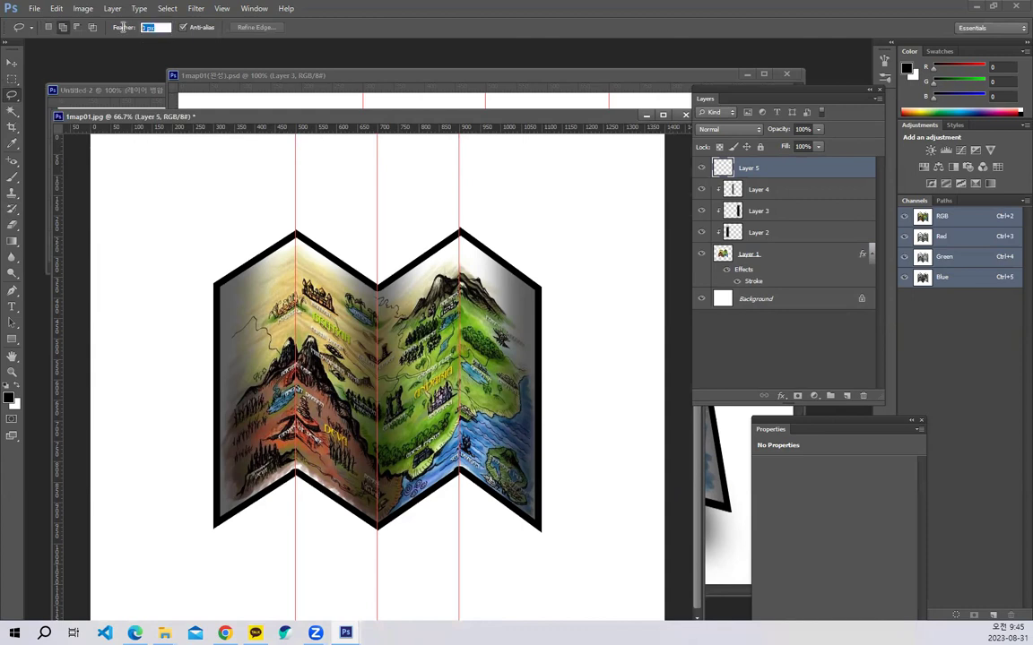
key(Return)
mouse_move(253, 471)
mouse_down()
mouse_move(244, 512)
mouse_move(334, 570)
mouse_move(450, 570)
mouse_move(512, 514)
mouse_move(399, 385)
mouse_move(298, 380)
mouse_up()
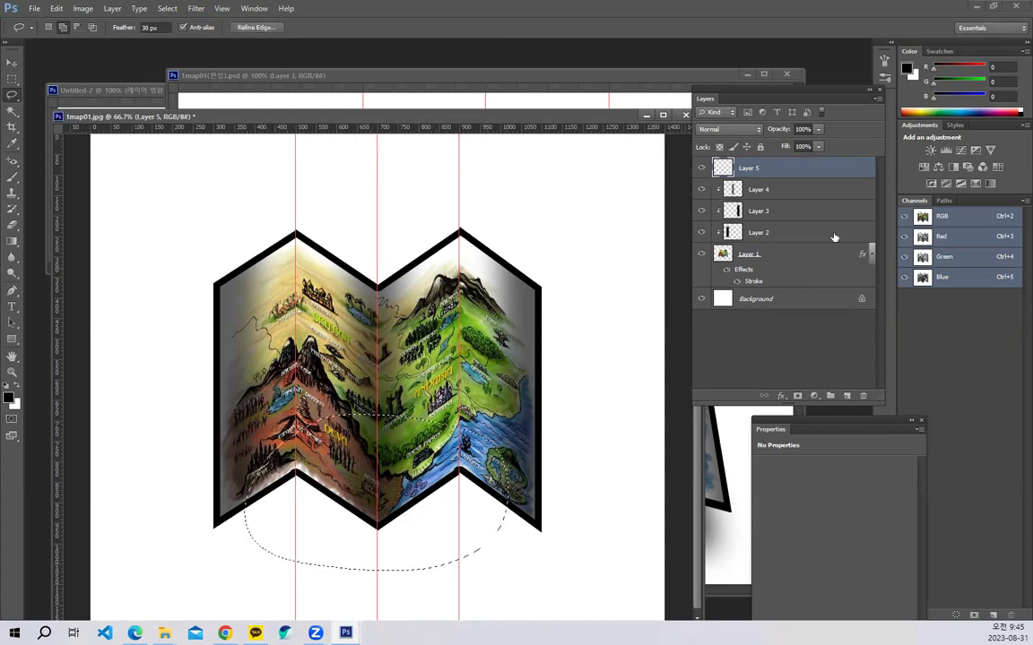
key(alt+BackSpace)
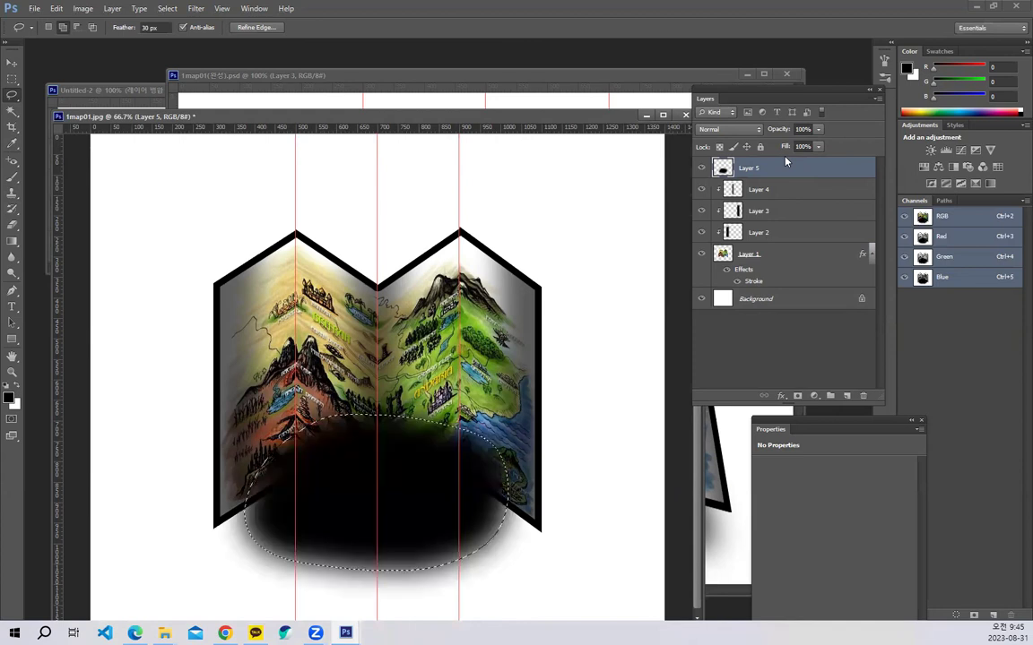
Set the oval ground shadow's opacity to 81%, deselect and move its layer beneath the map layer.
mouse_move(781, 130)
mouse_down()
mouse_move(763, 130)
mouse_move(782, 129)
mouse_up()
key(ctrl+d)
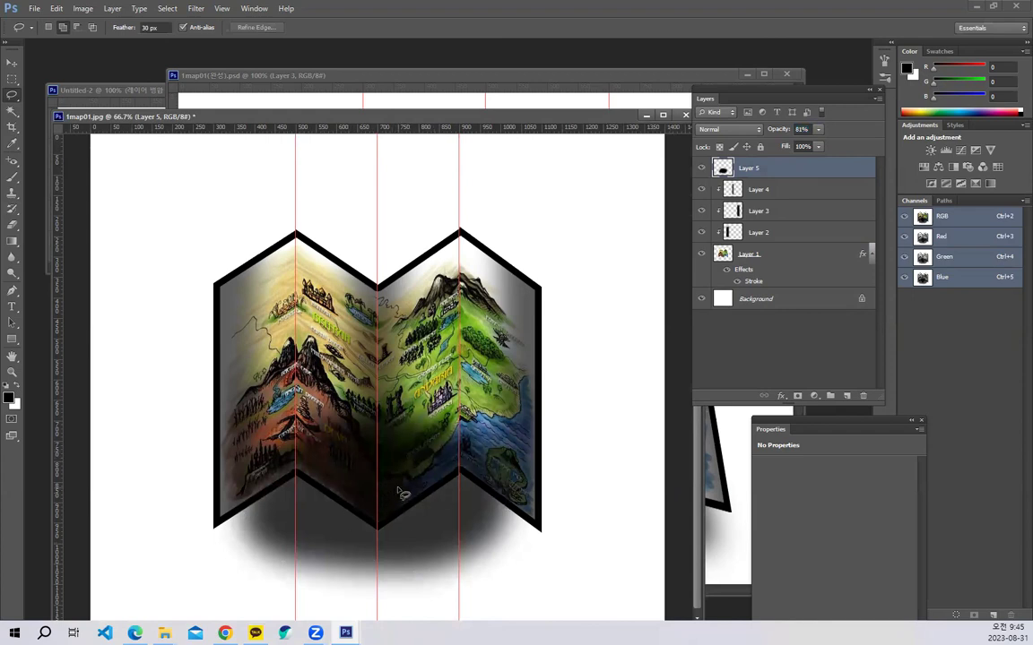
drag(787, 176, 802, 288)
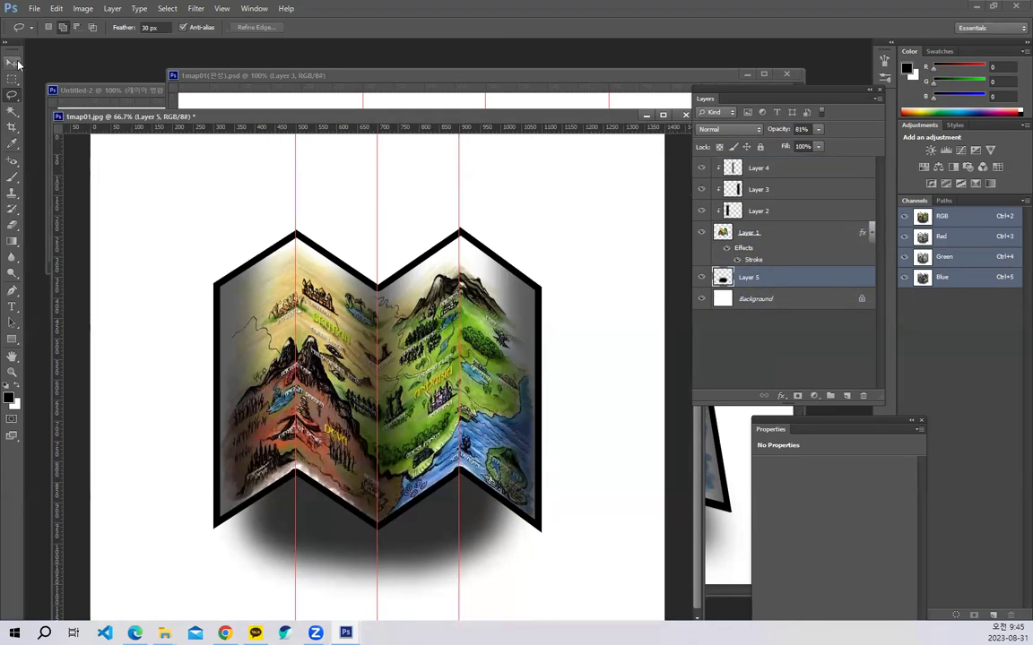